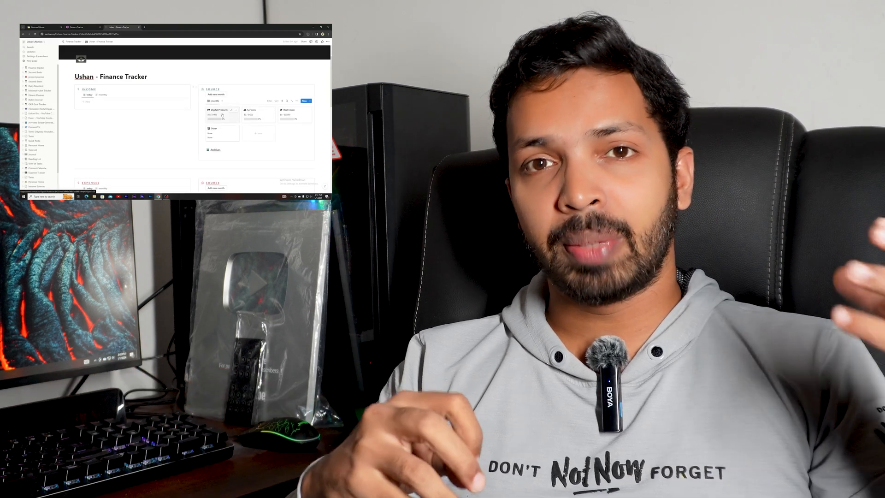
Step: Set the goal of the Digital Products income source to 100000
click(222, 115)
click(159, 106)
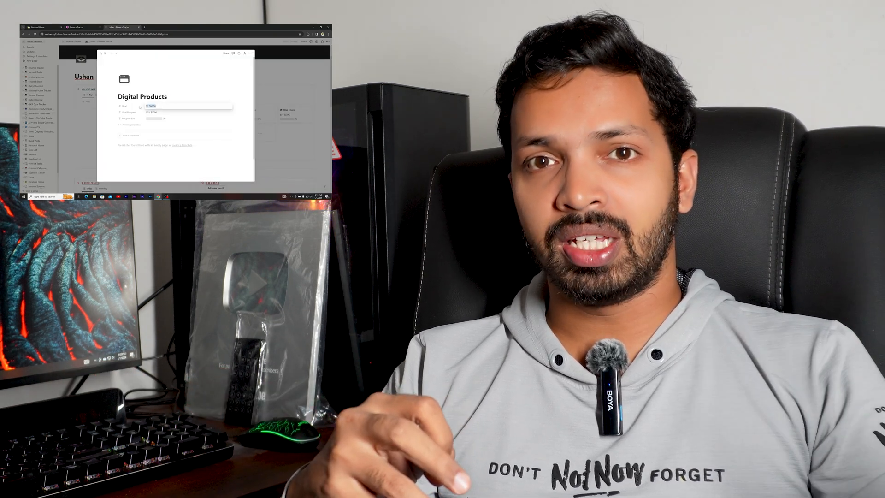
text(100000)
click(82, 121)
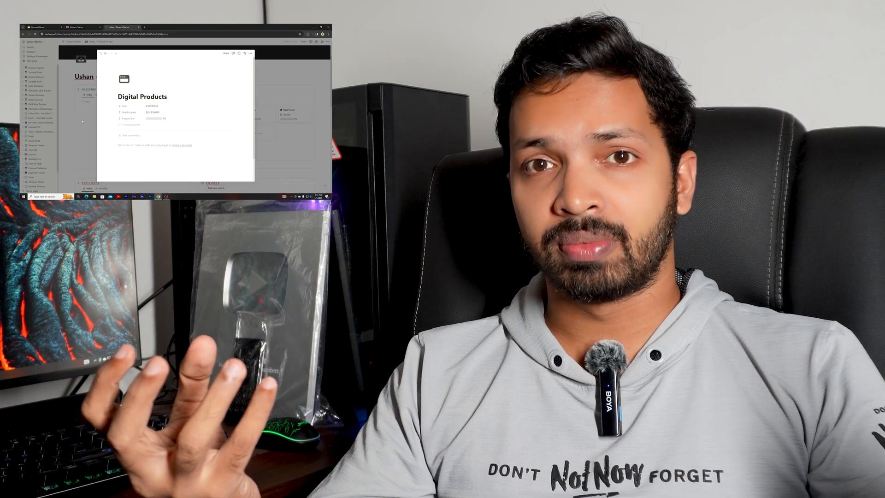
click(82, 121)
Step: Set the goal of the Services income source to 10000
click(259, 115)
click(158, 106)
drag(158, 106, 141, 110)
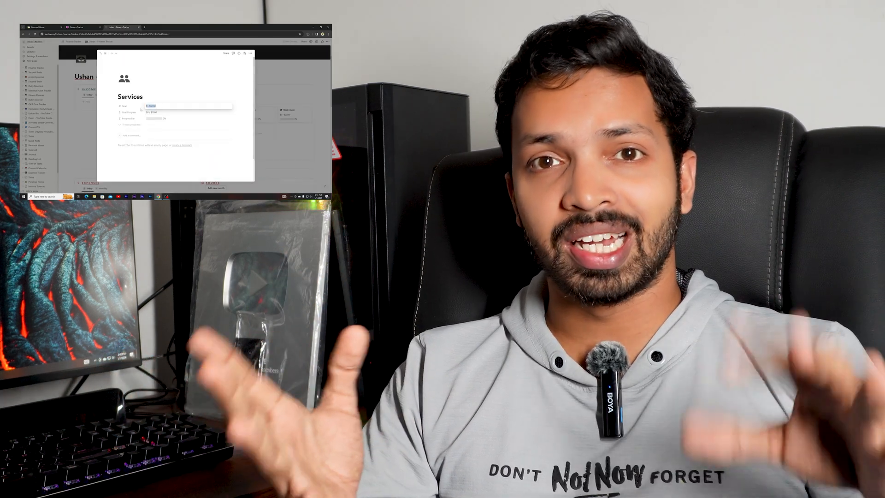
text(10000)
click(89, 125)
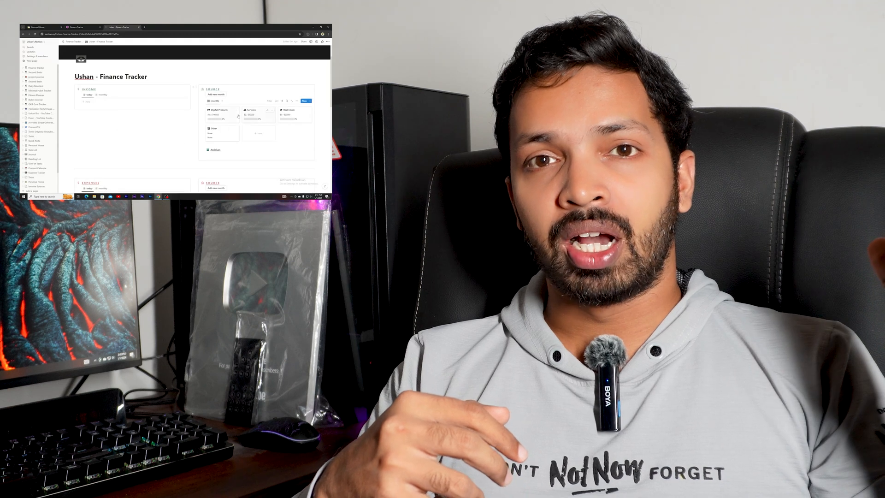
Step: Add a new income source named Youtube and fill in its goal
click(255, 134)
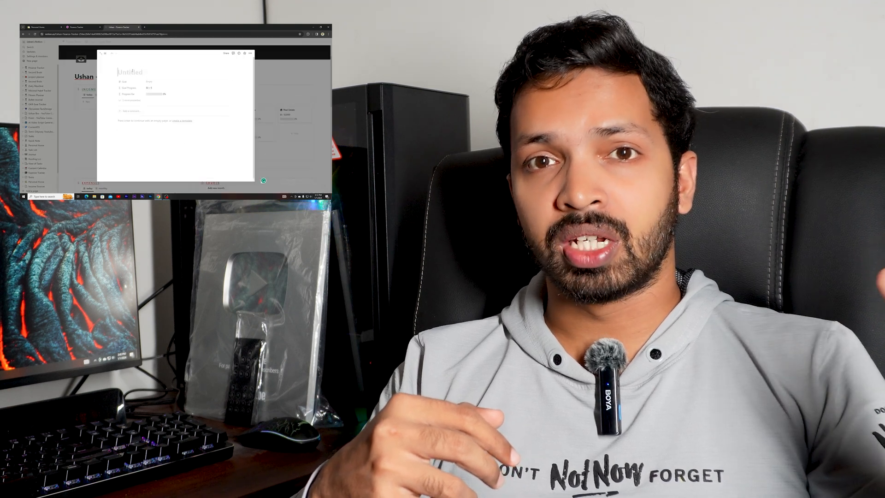
click(149, 82)
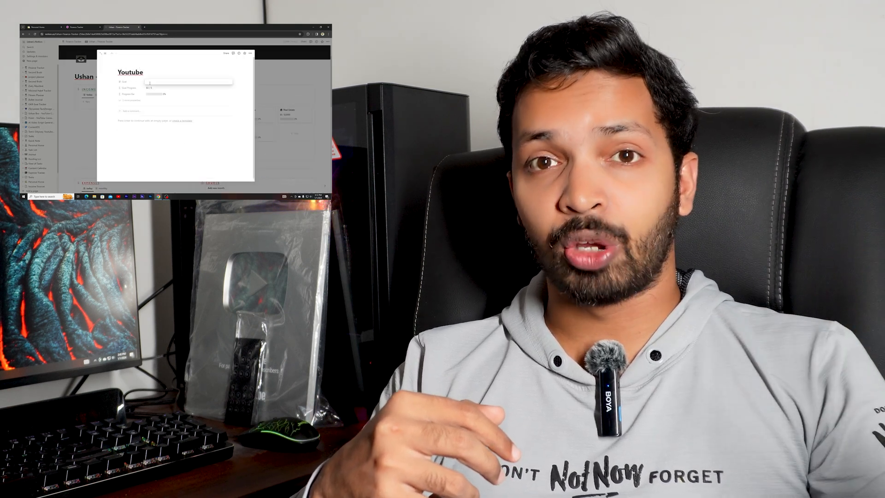
click(89, 124)
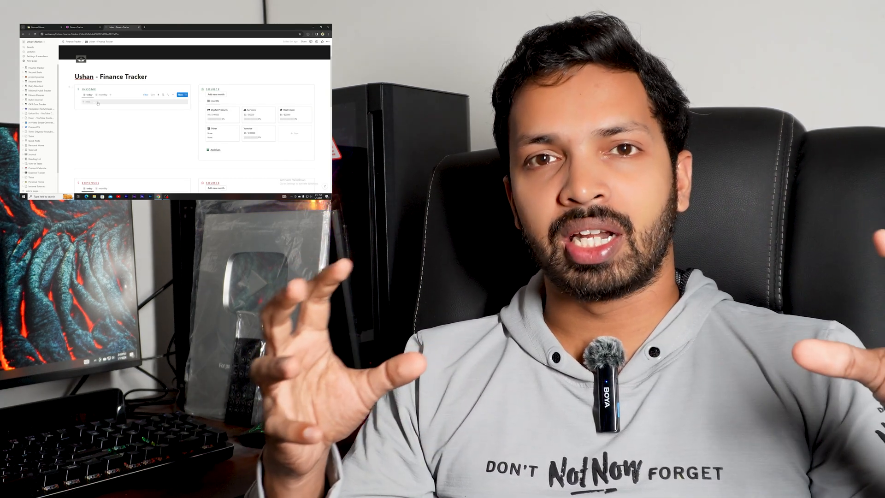
Step: Add an income entry named Rent to the today list and set its amount to 5000
click(86, 101)
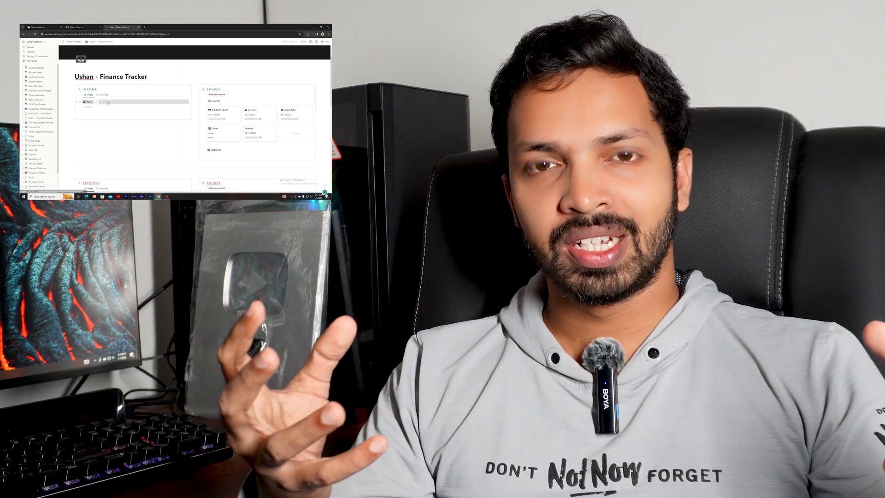
click(108, 103)
click(216, 64)
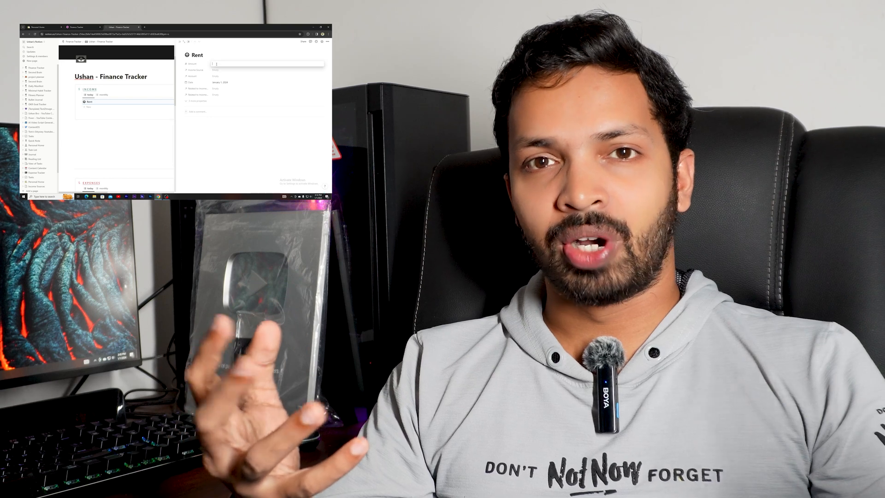
text(5000)
Step: Link the Rent entry to the Real Estate income source and the Saving 1 account, check its date, and close it
click(215, 70)
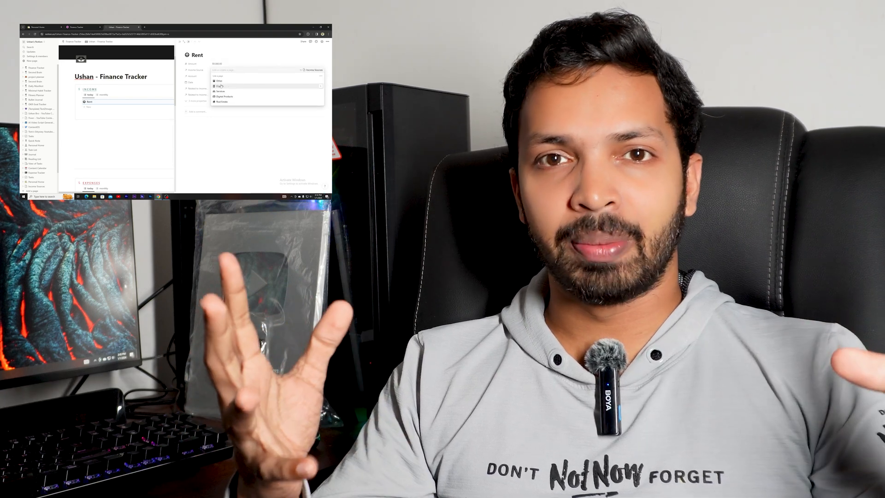
click(139, 139)
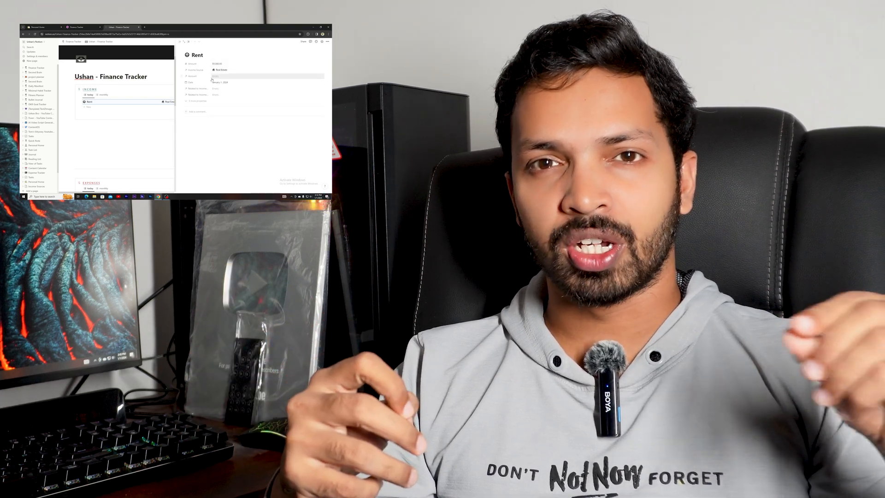
click(215, 77)
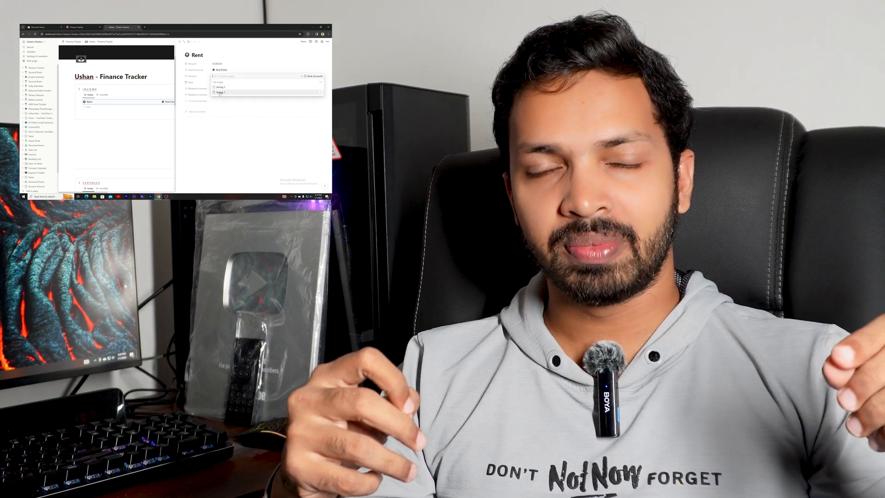
click(219, 89)
click(195, 132)
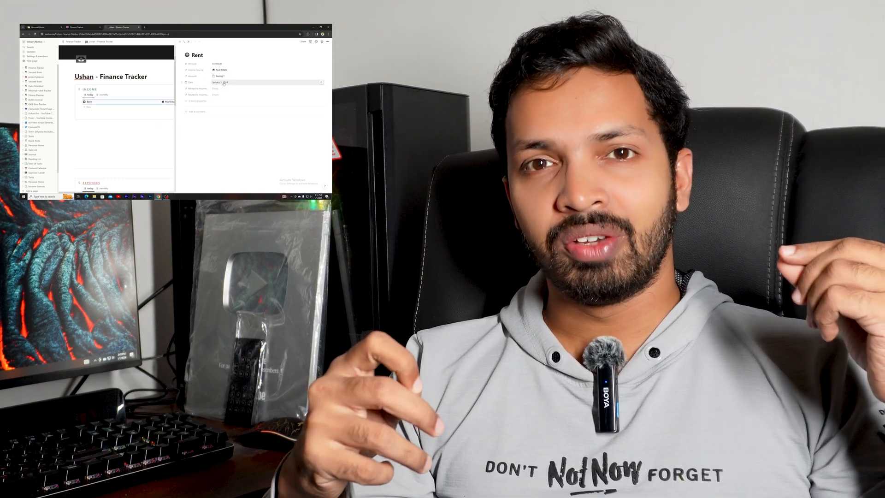
click(222, 83)
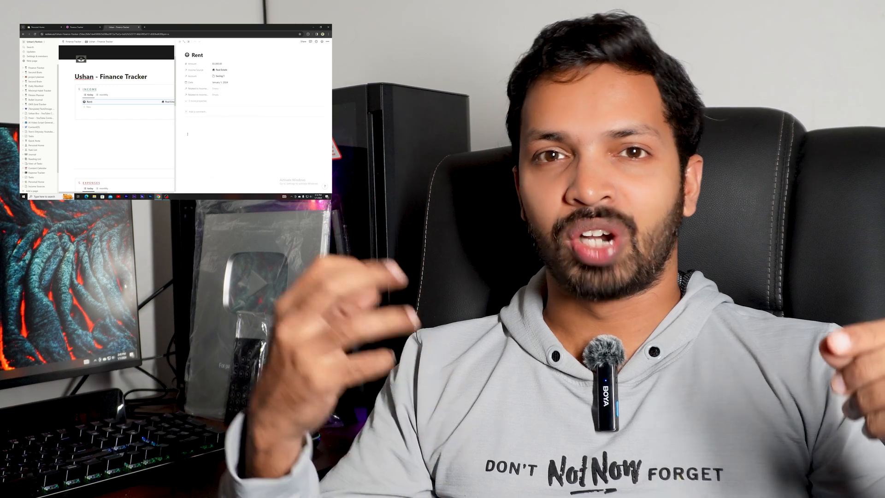
click(148, 134)
click(180, 42)
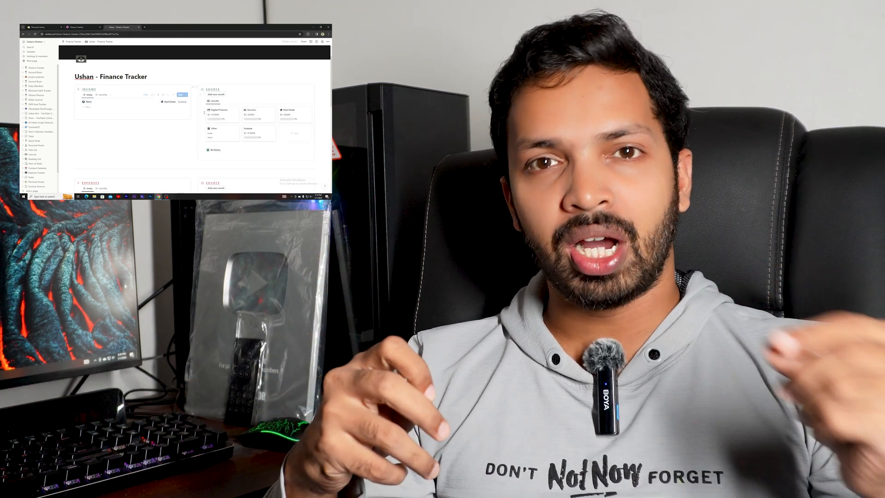
Step: Check the balance of the Saving 1 account in the Account section
scroll(85, 127, down, 8)
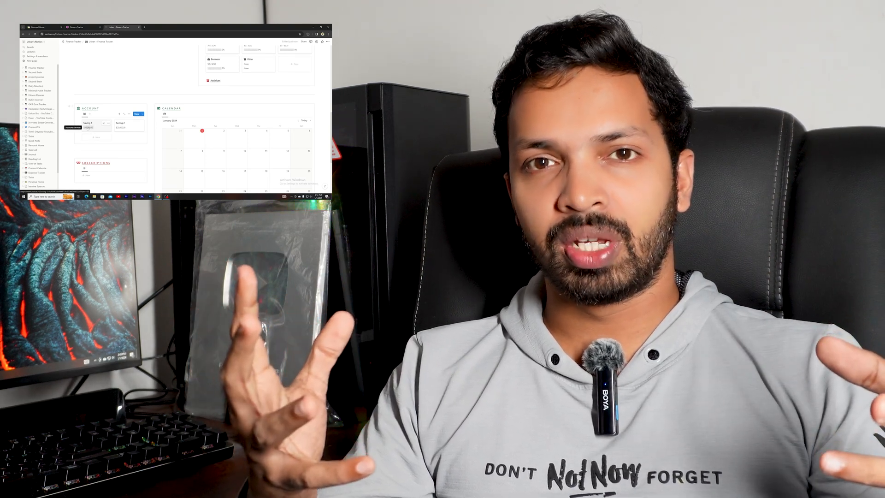
scroll(88, 127, up, 5)
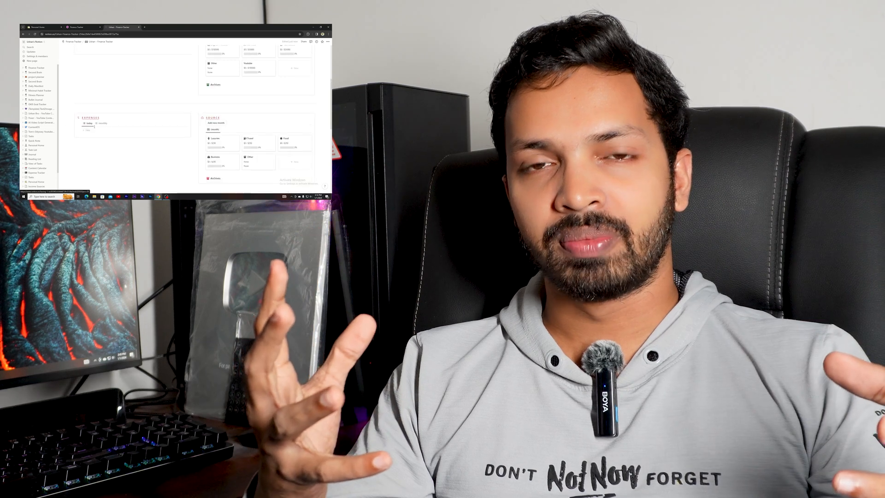
scroll(94, 127, up, 5)
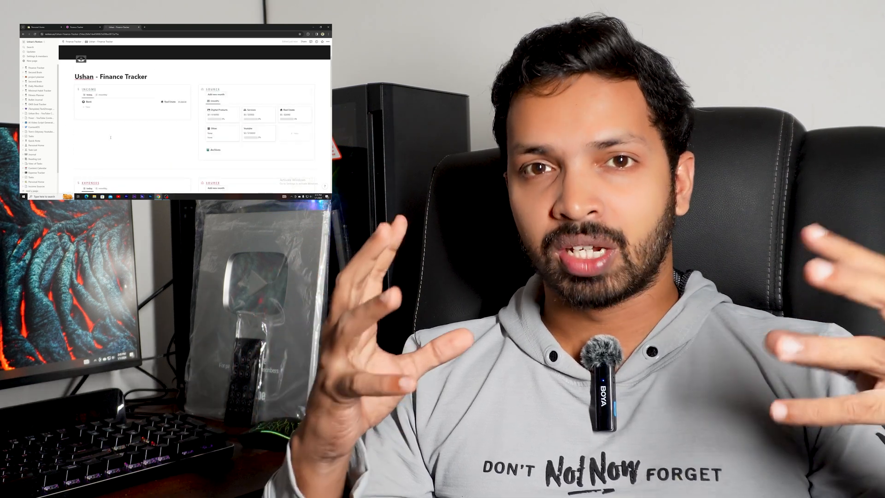
Step: Review the goal, goal progress and progress bar on the Real Estate income source's page
click(288, 116)
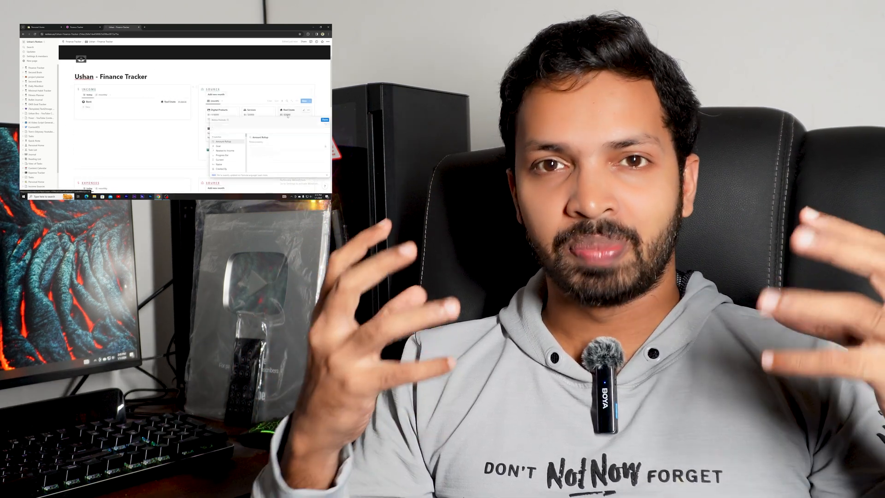
click(170, 146)
click(291, 110)
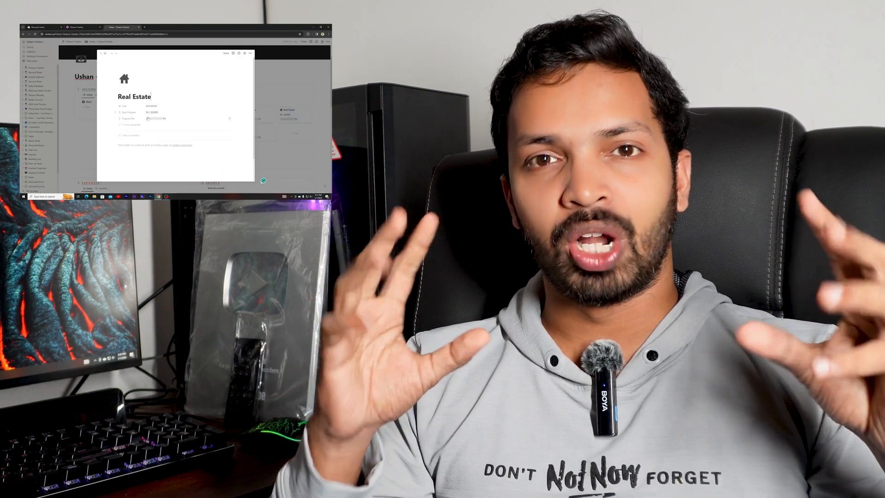
click(83, 140)
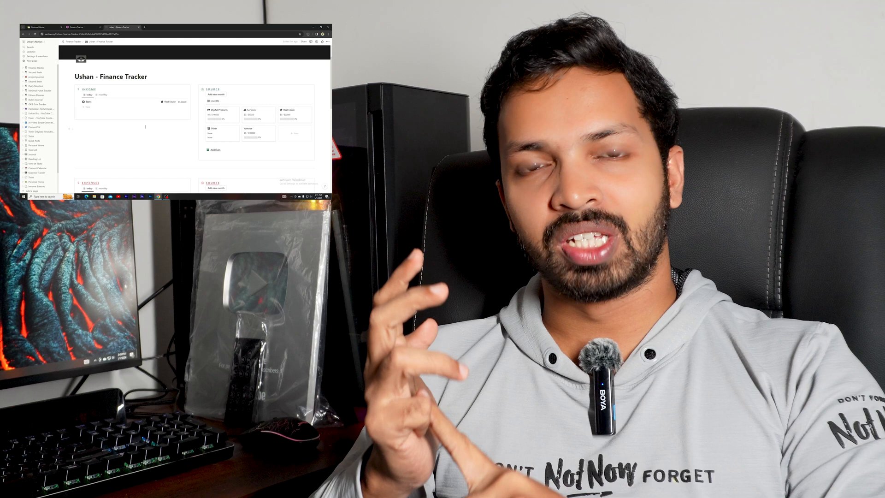
Step: Review the income source options of the Rent entry and the goal of the linked Real Estate source
click(170, 101)
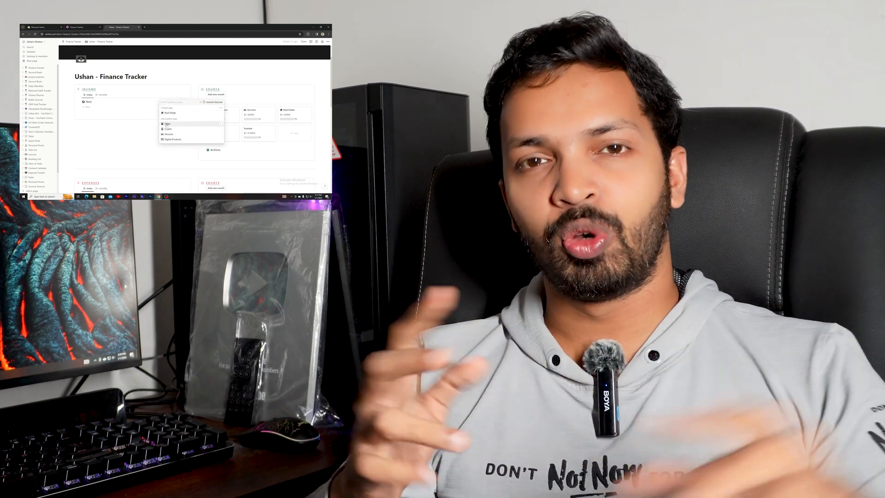
click(143, 132)
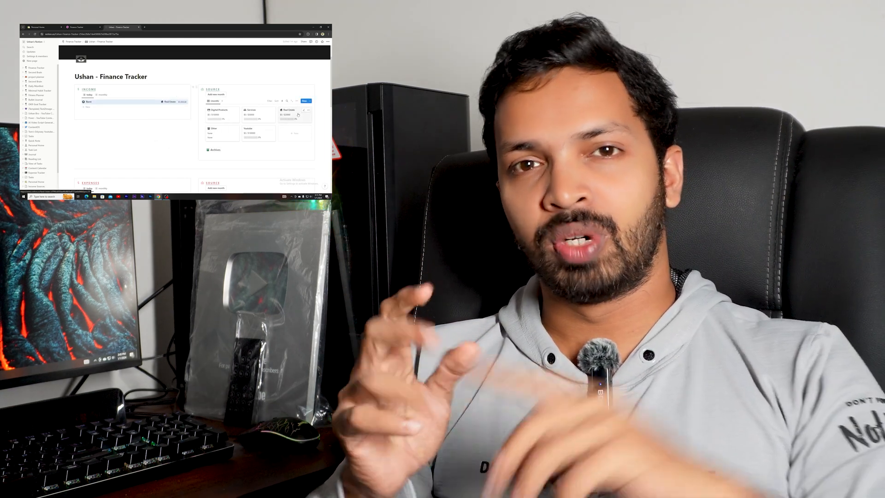
click(291, 119)
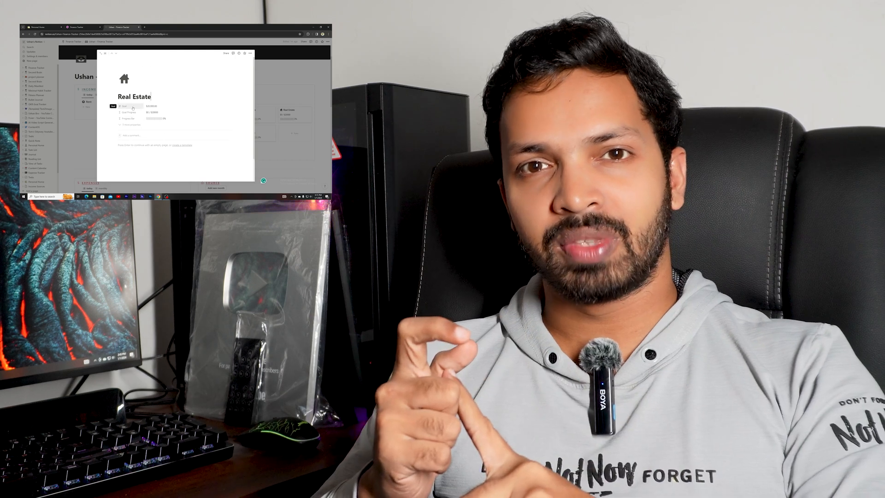
click(92, 124)
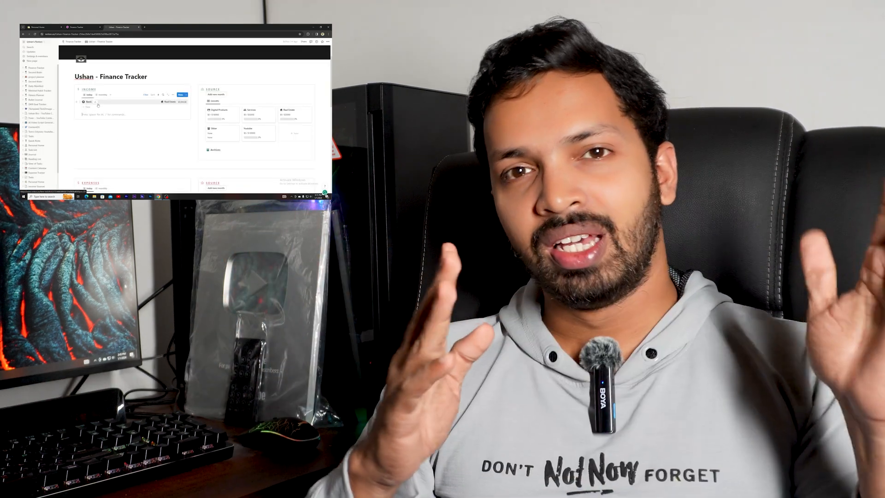
Step: View the income entries grouped by month, return to the today view, and look over the expenses section
click(102, 94)
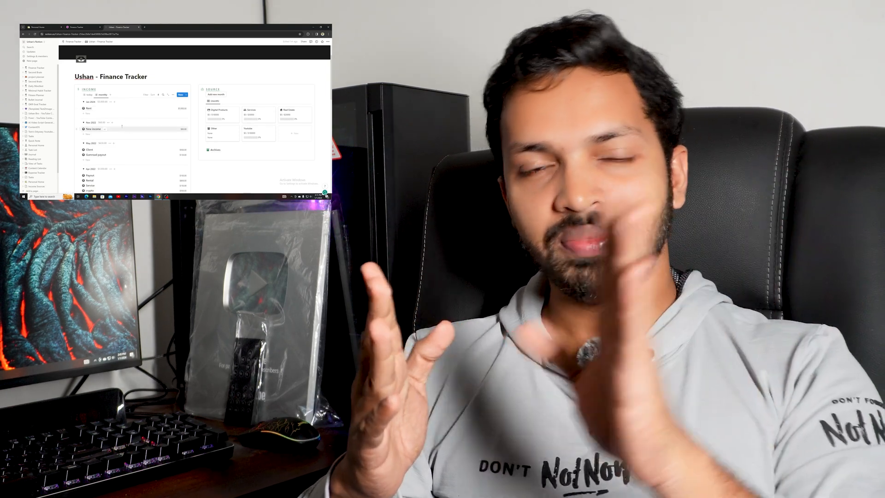
click(88, 94)
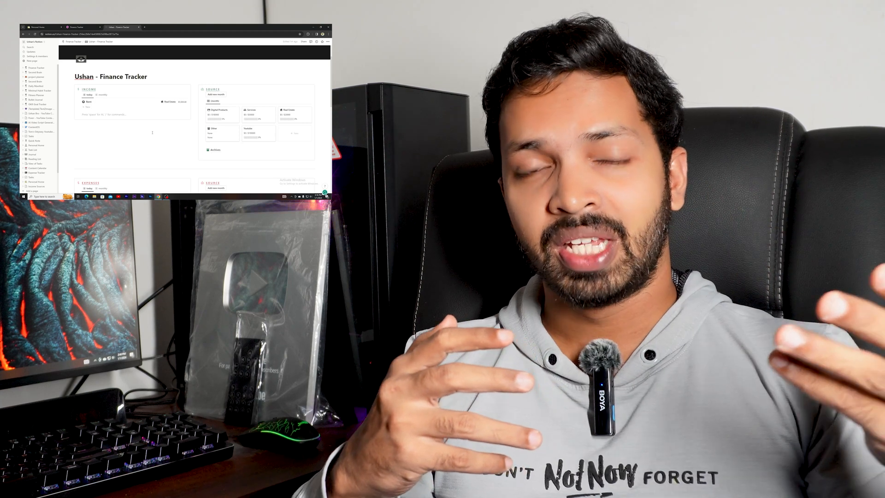
scroll(152, 132, down, 2)
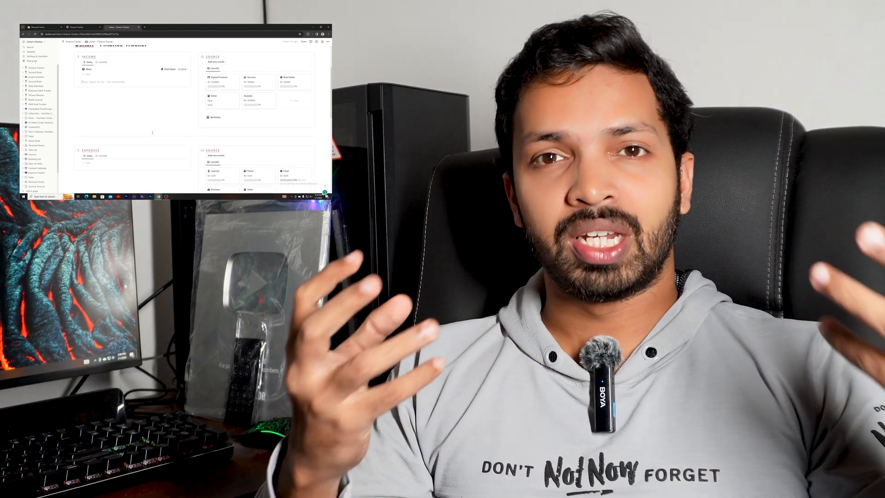
scroll(152, 132, up, 2)
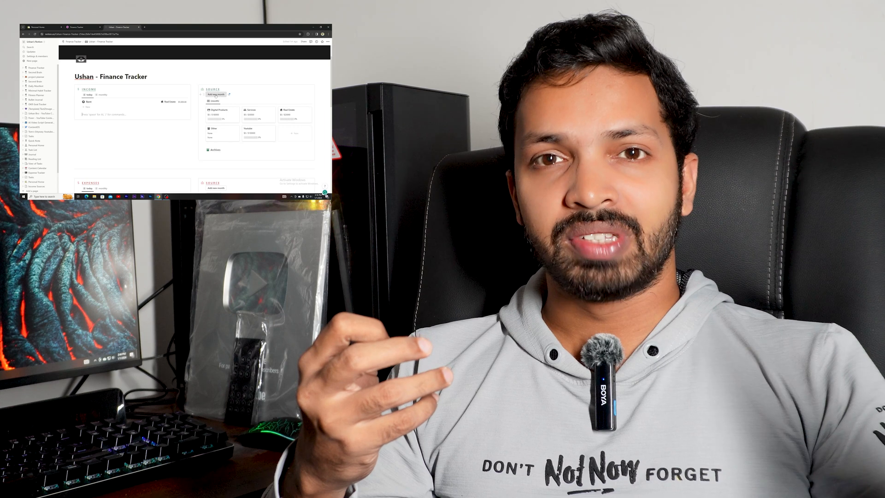
Step: Inspect the Real Estate source's progress bar formula and reveal the hidden properties on its page
click(292, 118)
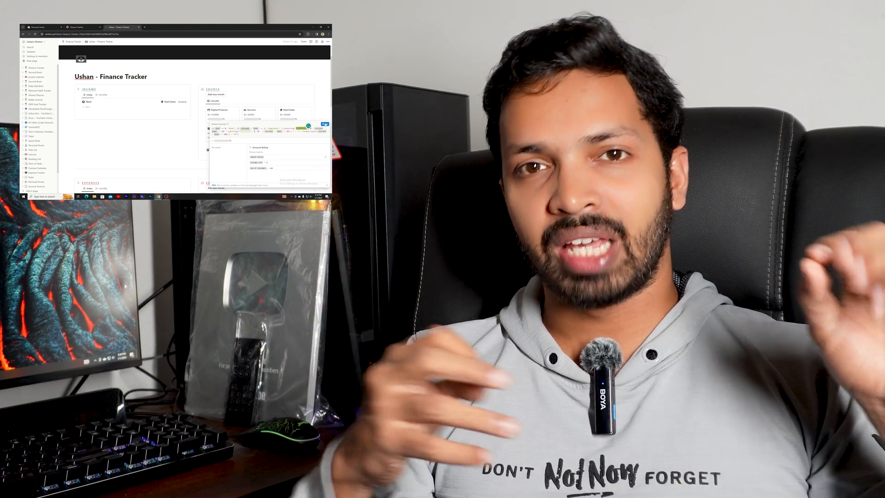
click(291, 116)
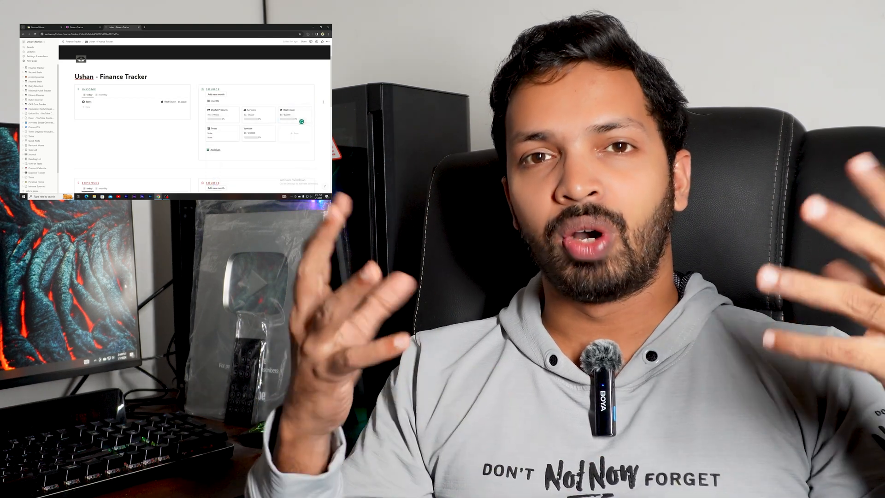
click(290, 111)
click(132, 125)
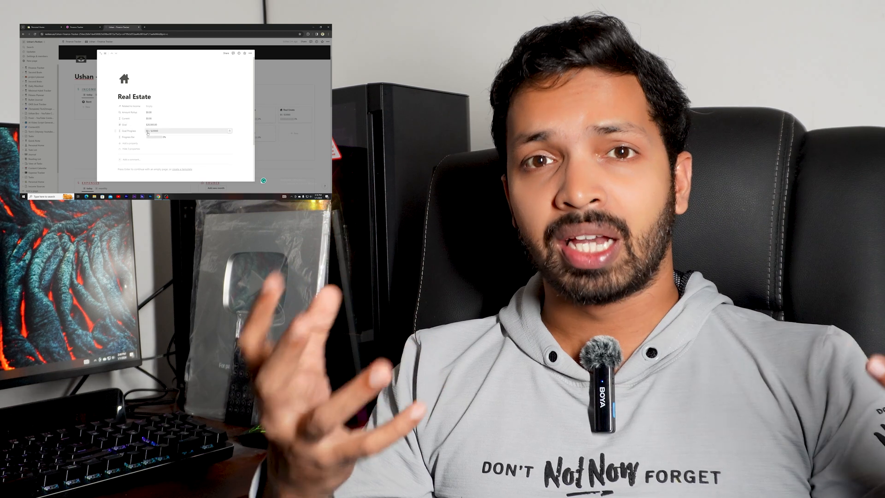
Step: Inspect the Current and Goal Progress formulas of the Real Estate source and close its page
click(149, 119)
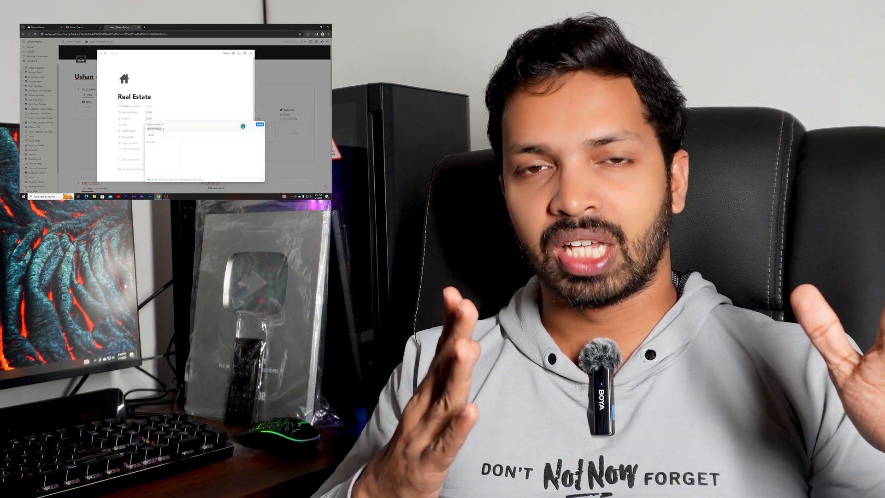
click(260, 125)
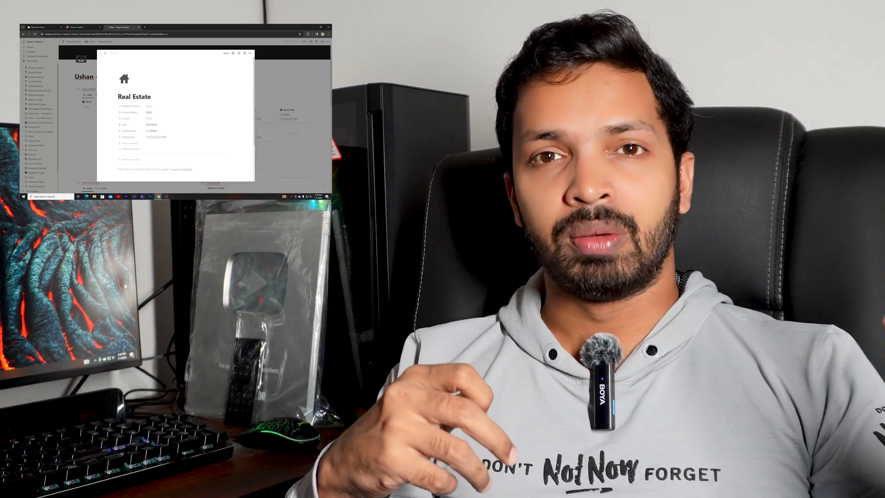
click(149, 118)
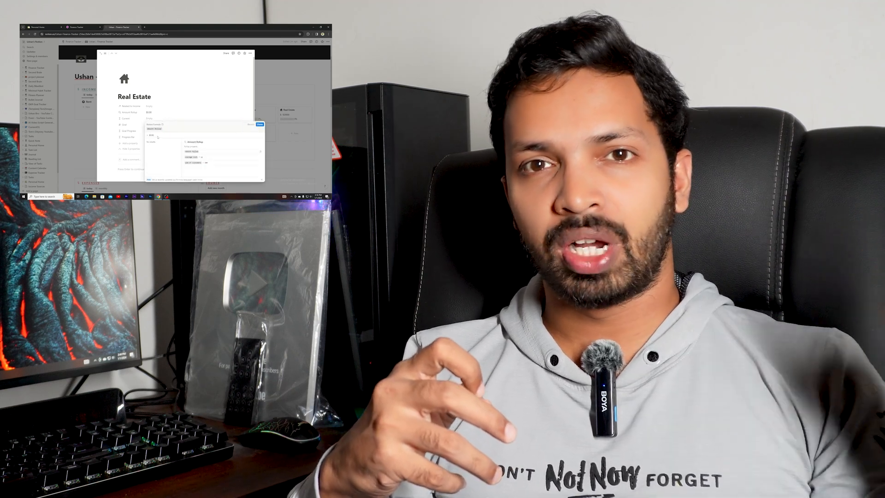
click(260, 124)
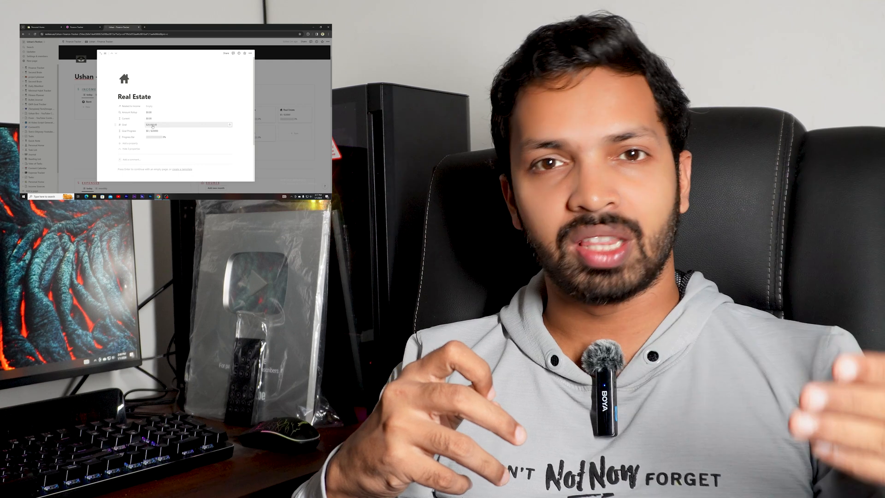
click(159, 119)
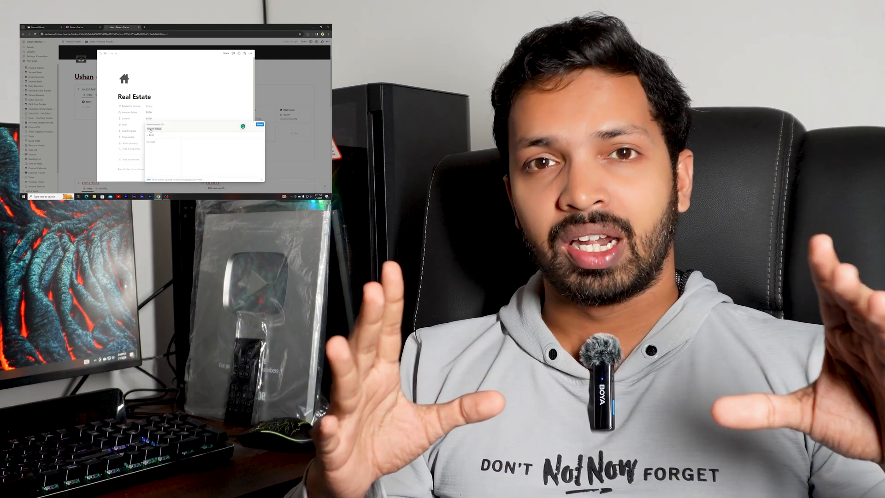
click(259, 125)
click(154, 131)
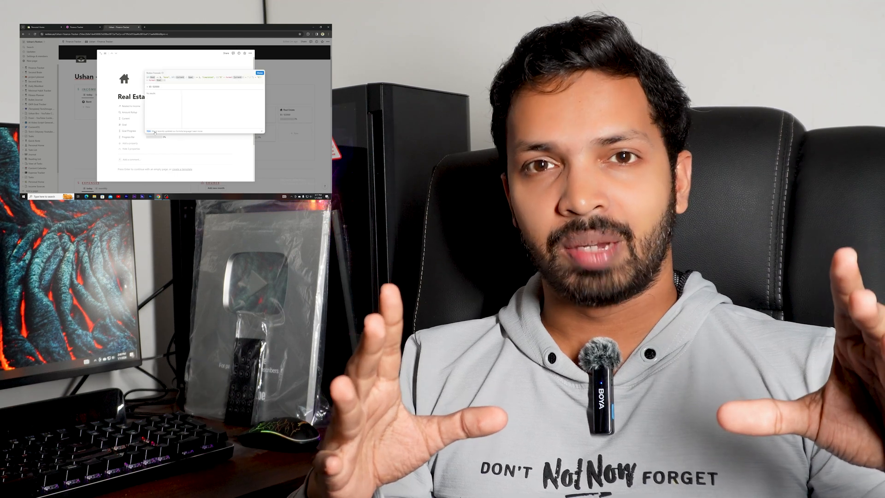
click(152, 147)
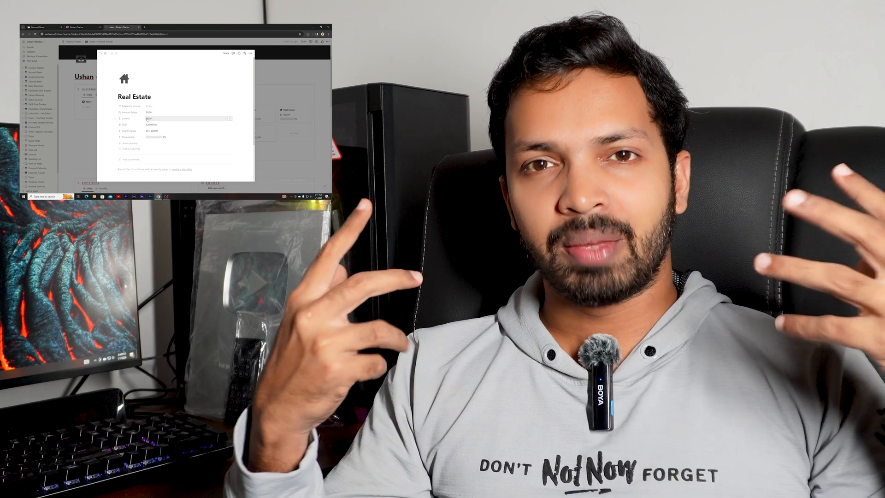
click(86, 126)
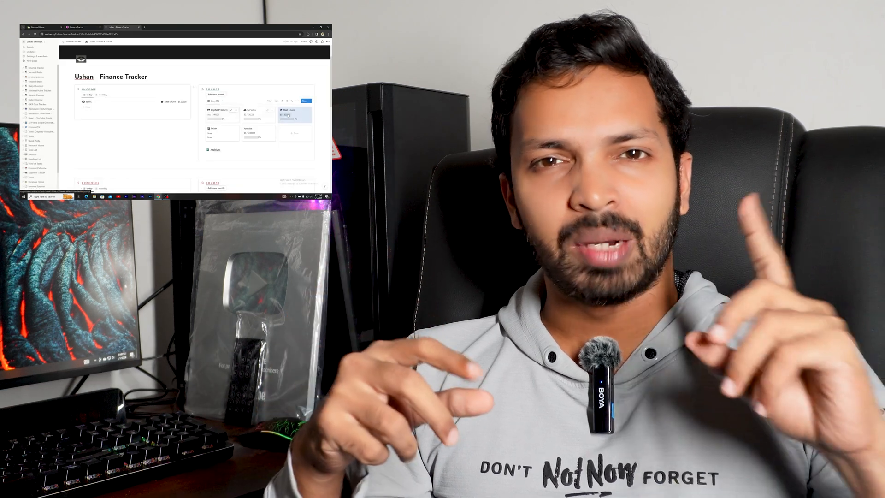
Step: Link the Rent entry as related income on the Real Estate source's page and return to the tracker
click(292, 115)
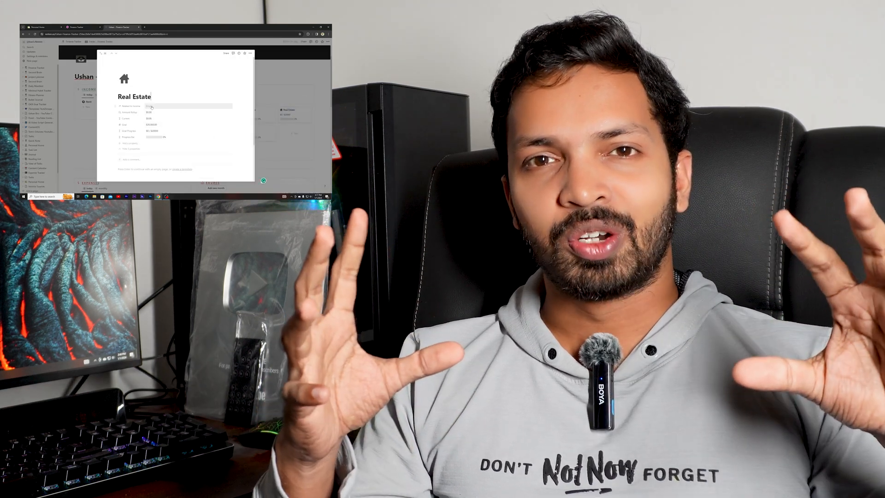
click(149, 106)
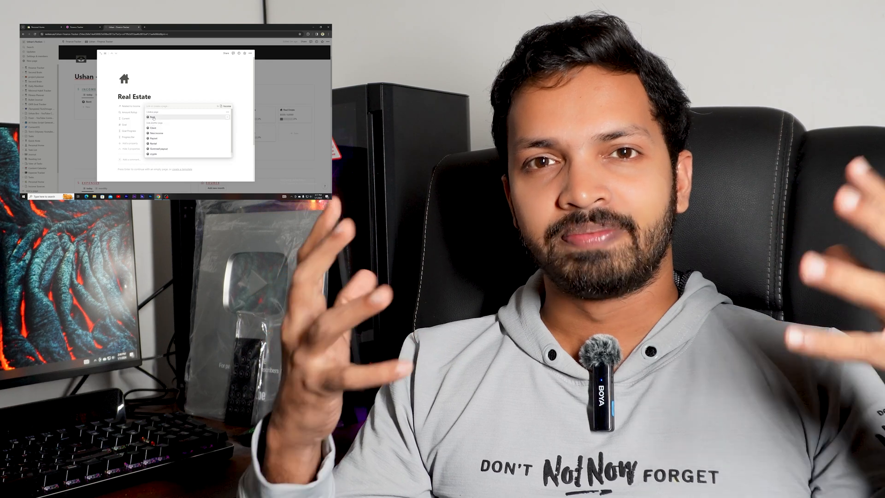
click(153, 117)
click(89, 136)
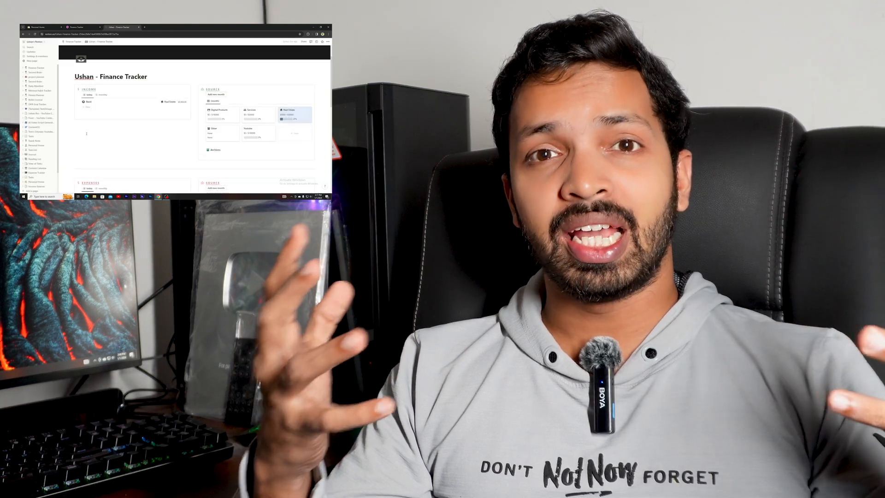
Step: Remove the Rent entry from the Real Estate source's related income and look over the tracker page
click(294, 115)
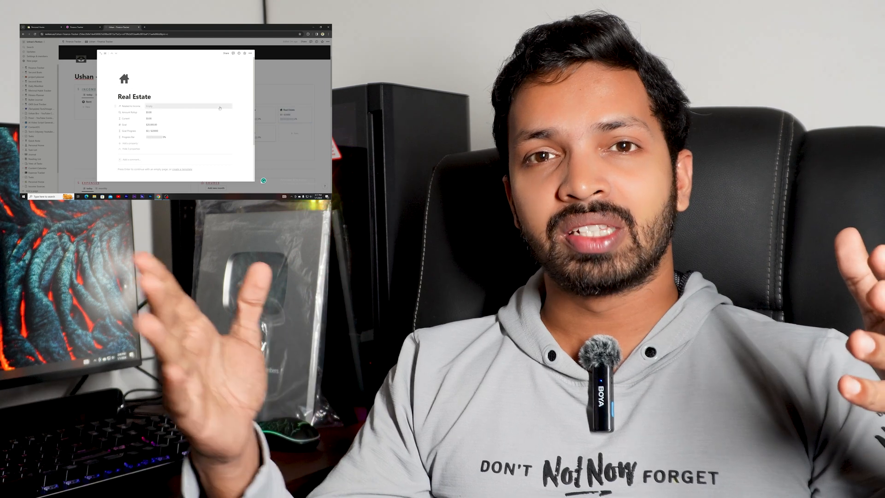
click(226, 106)
click(84, 133)
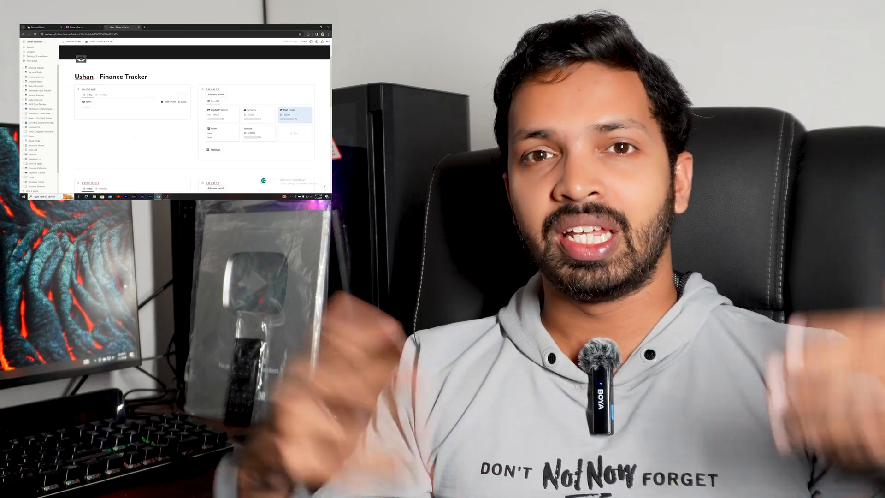
scroll(129, 139, down, 6)
scroll(97, 152, up, 5)
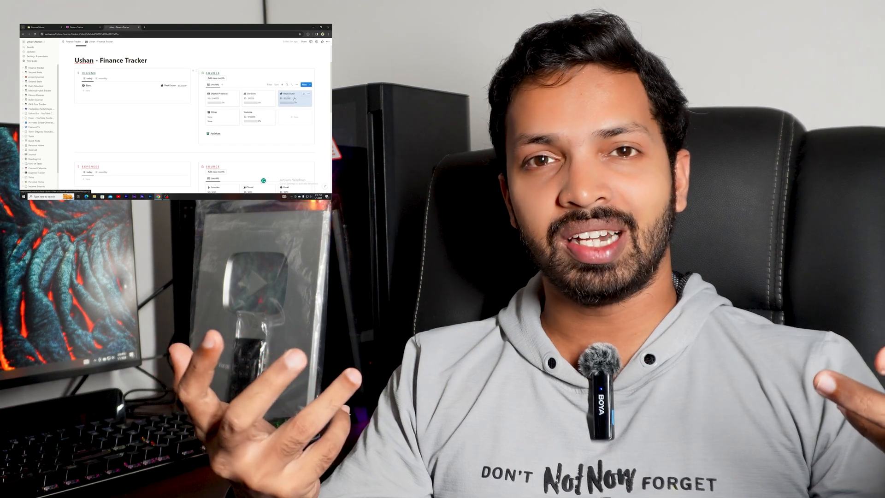
Step: Reopen the Real Estate source and relink the Rent entry as its related income
click(285, 97)
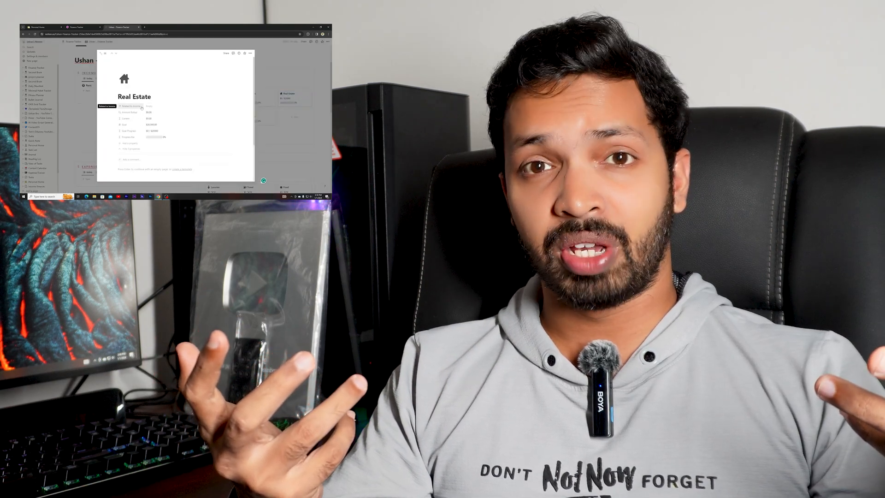
click(148, 106)
click(291, 101)
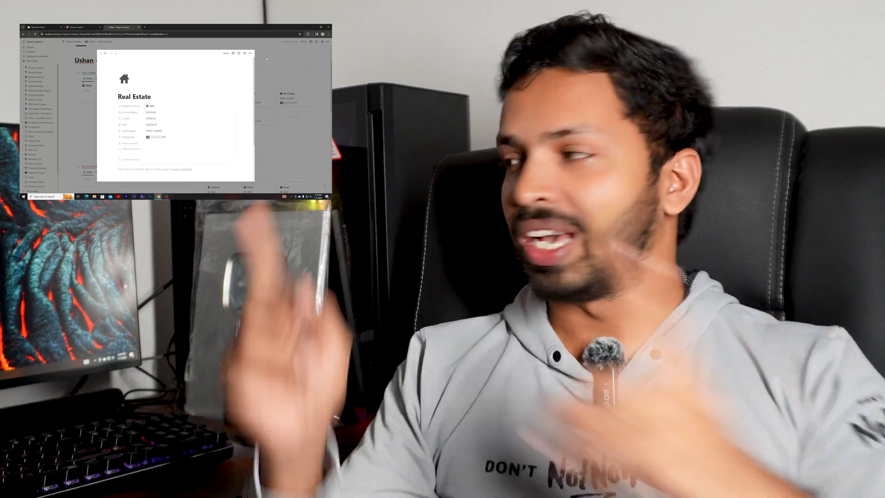
click(291, 101)
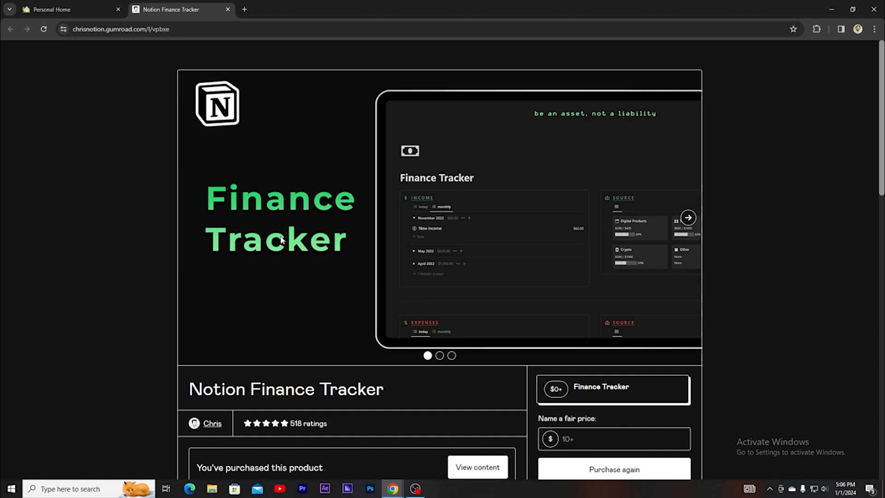
Step: Look over the Notion Finance Tracker product page, name a price of $0 and proceed to checkout
scroll(282, 249, down, 2)
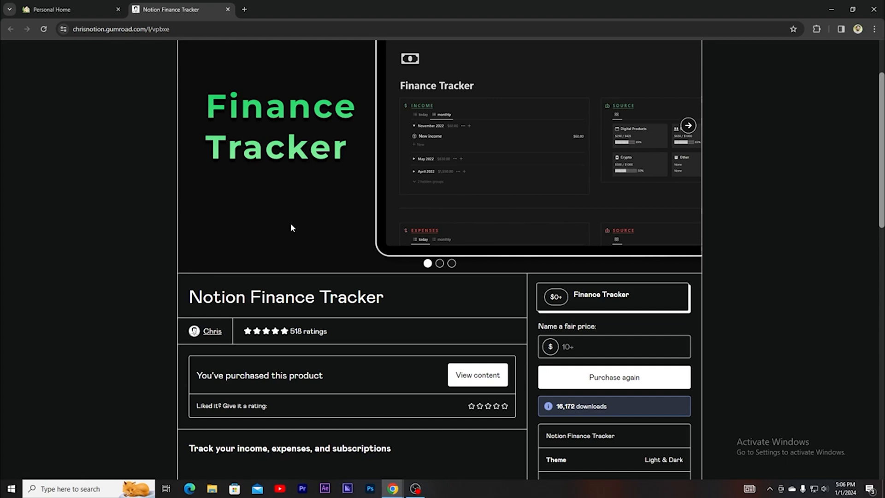
scroll(291, 226, up, 1)
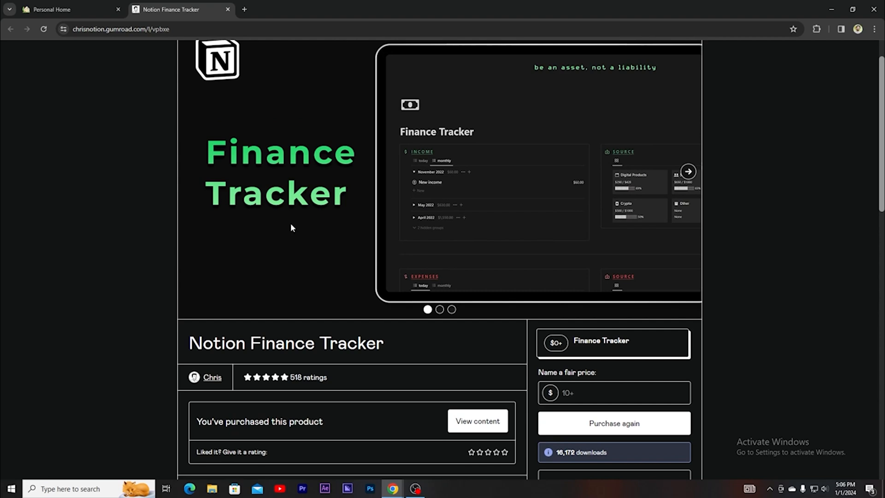
scroll(290, 227, down, 1)
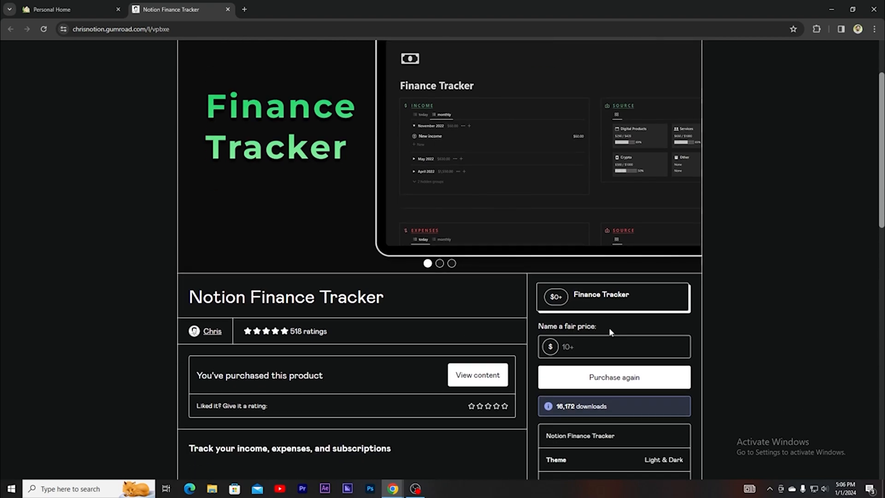
scroll(287, 226, up, 2)
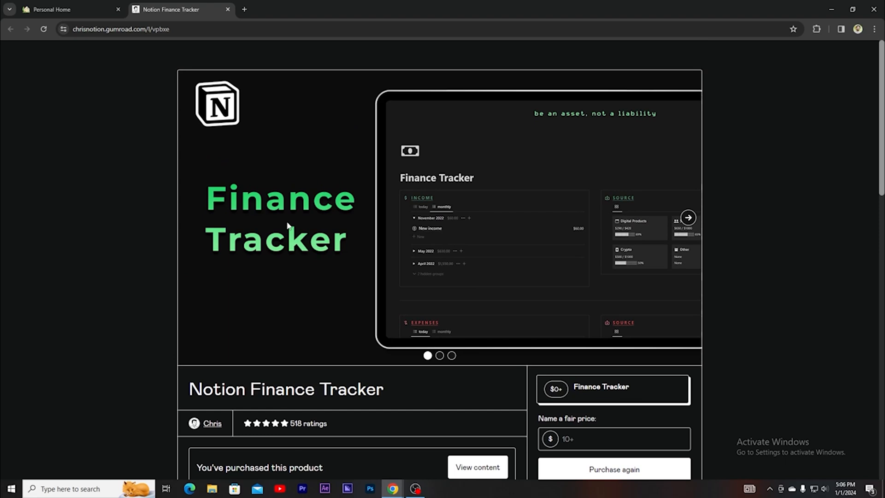
scroll(287, 226, down, 2)
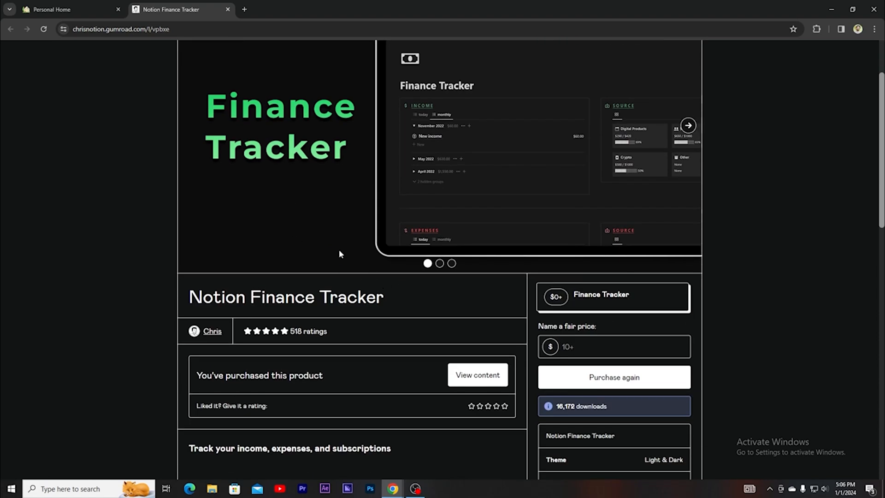
click(587, 346)
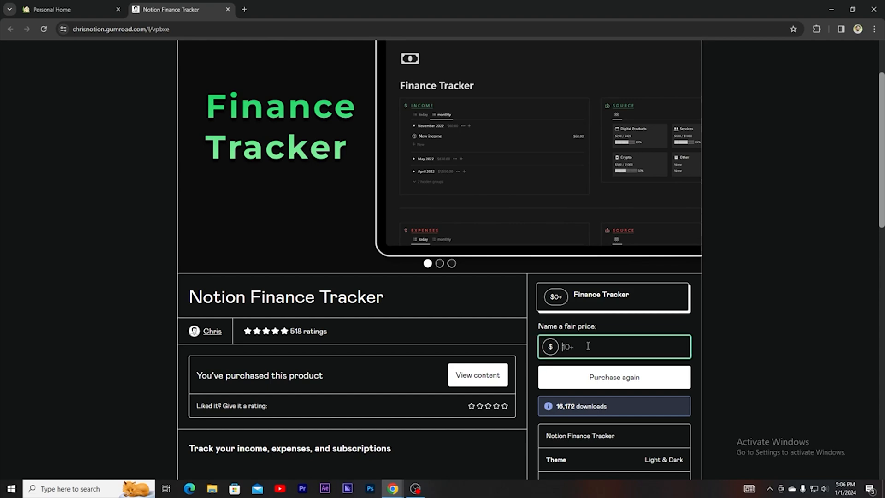
click(586, 373)
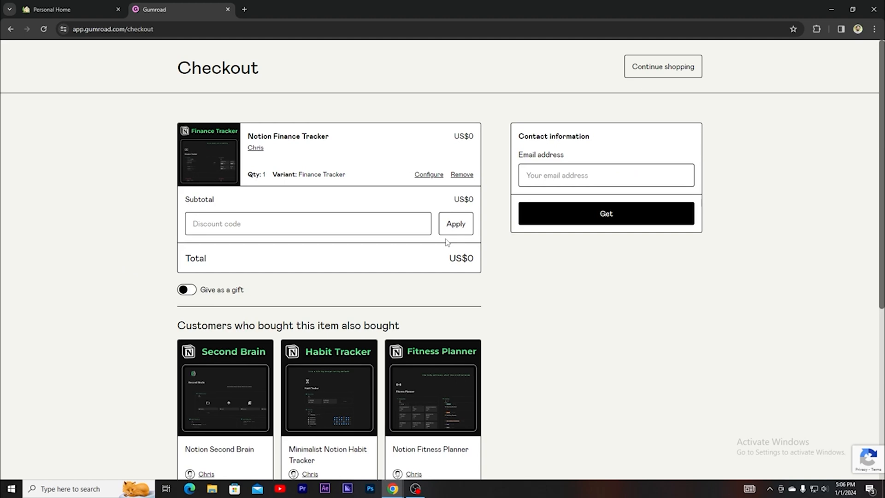
Step: Enter the contact e-mail address, get the Notion Finance Tracker for free and decline the Notion Bundle upgrade
click(550, 178)
click(572, 201)
click(558, 216)
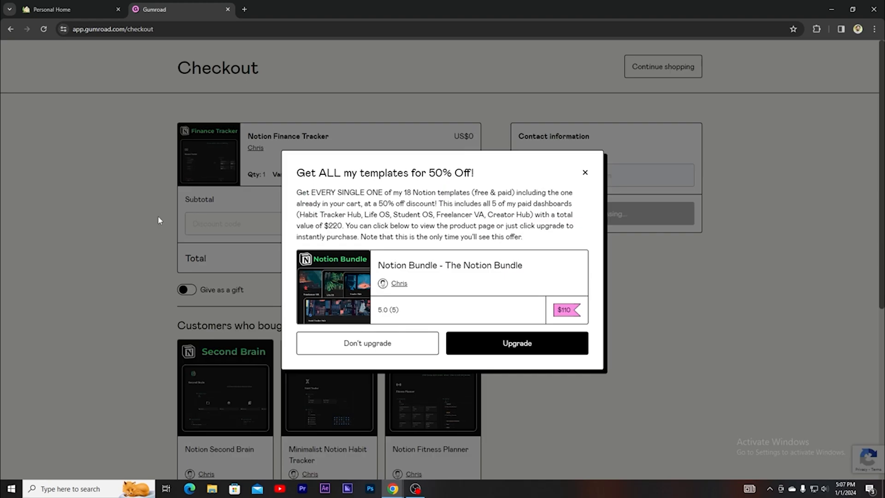
click(376, 346)
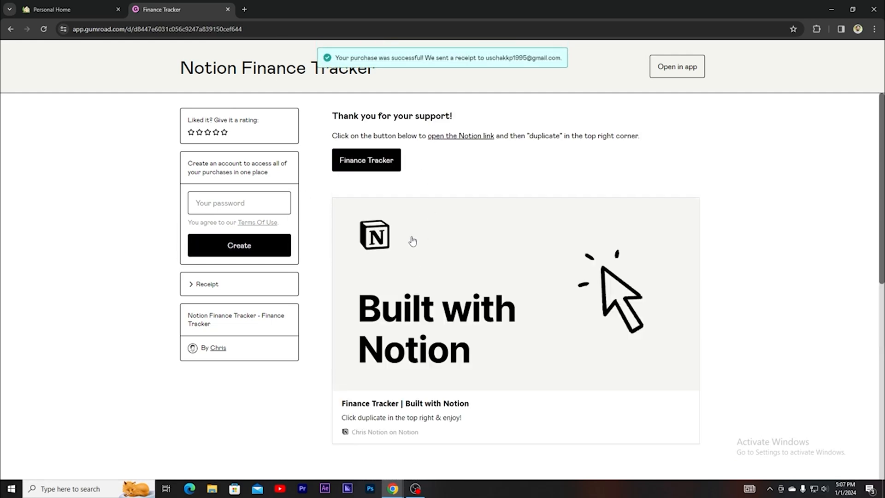
click(367, 165)
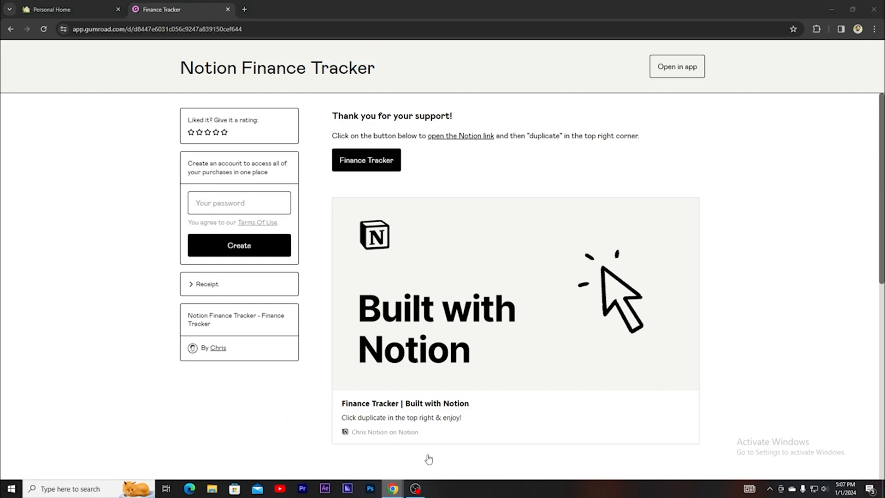
Step: Switch to the incognito browser window, search Google for "notion ai" in a new tab and return to the Notion AI page
click(428, 459)
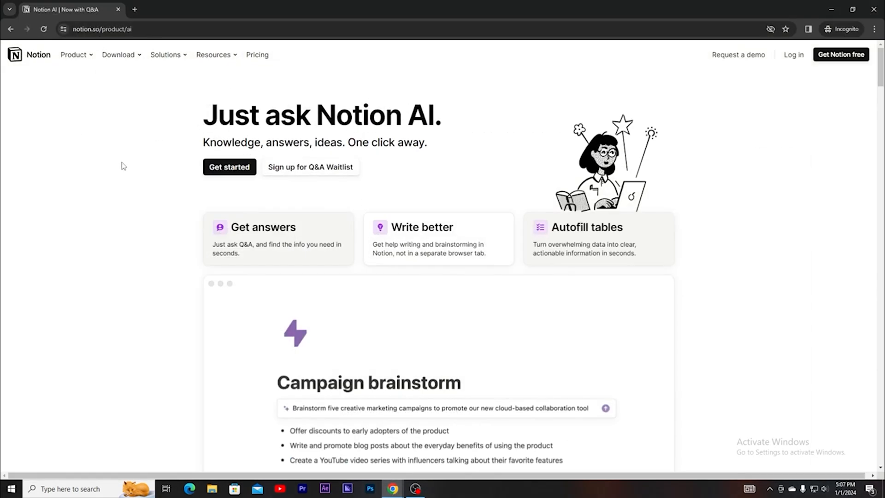
click(134, 9)
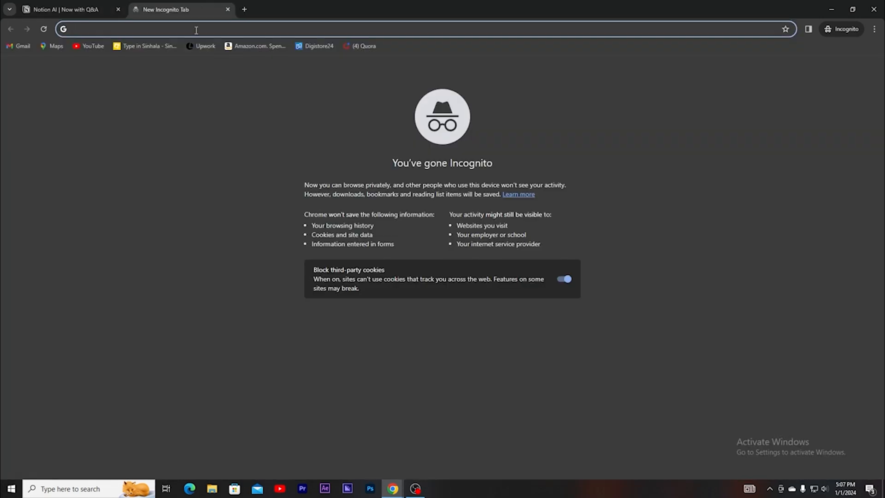
text(notion ai)
key(Return)
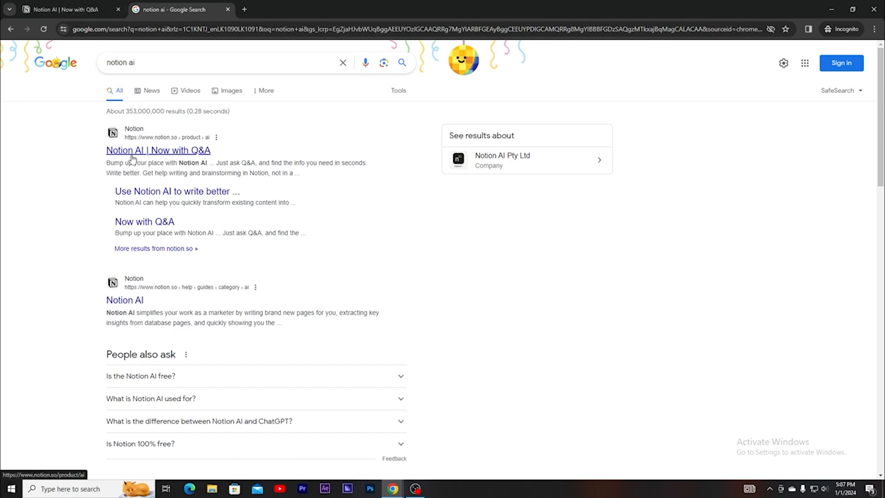
click(73, 9)
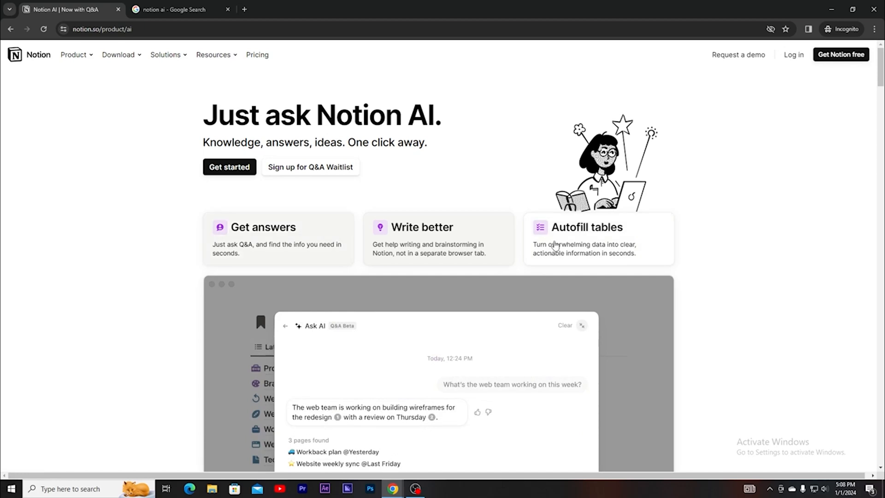
Step: Switch back to the Gumroad purchase window, get the Finance Tracker template into Notion and open its Finance Tracker subpage
click(393, 488)
click(344, 458)
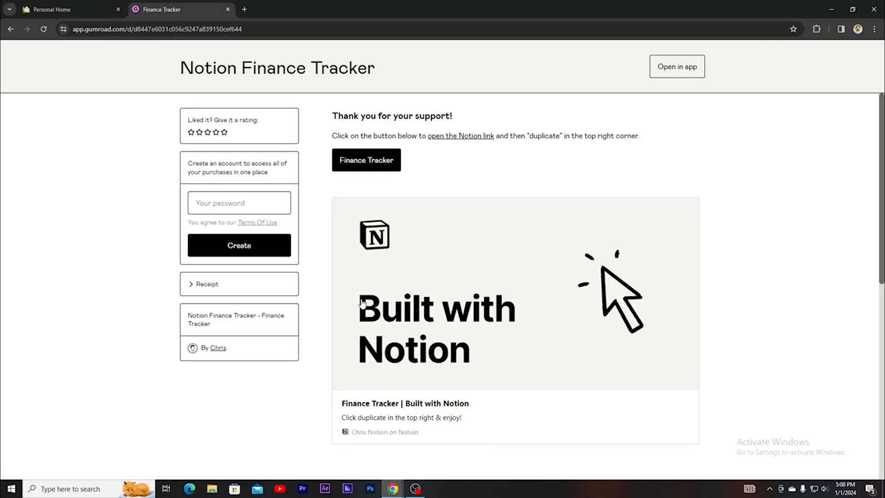
click(367, 161)
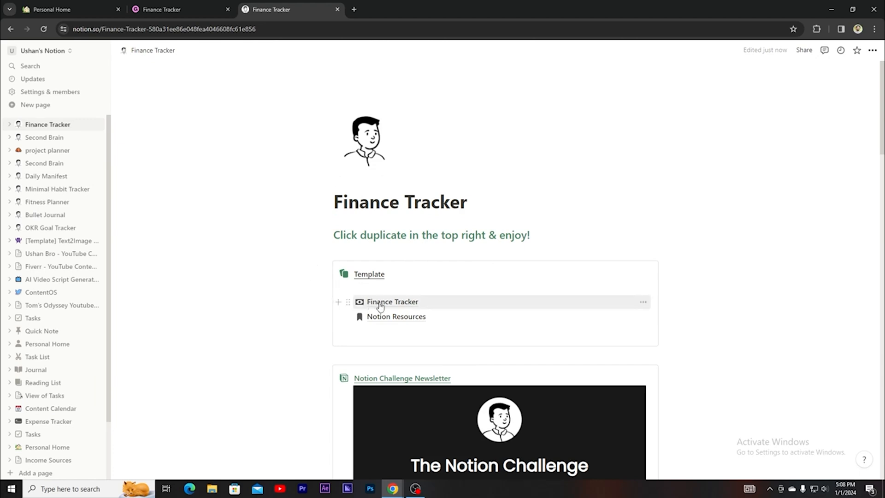
mouse_move(380, 306)
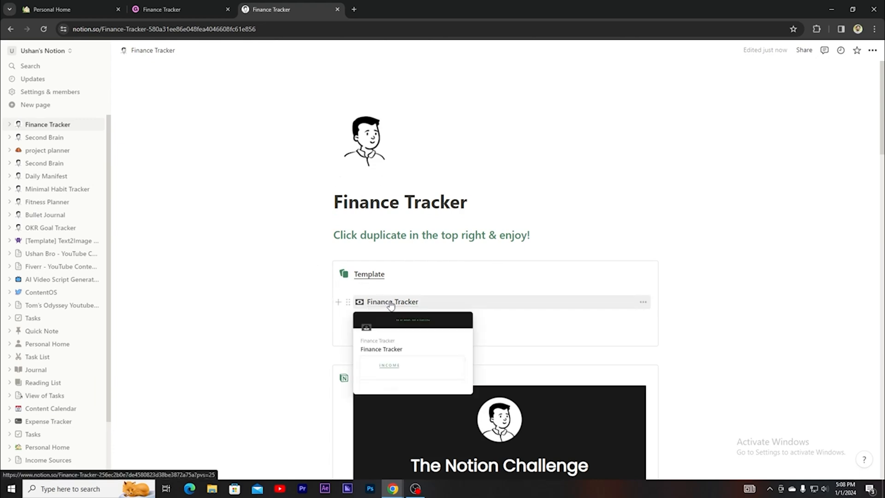
click(391, 303)
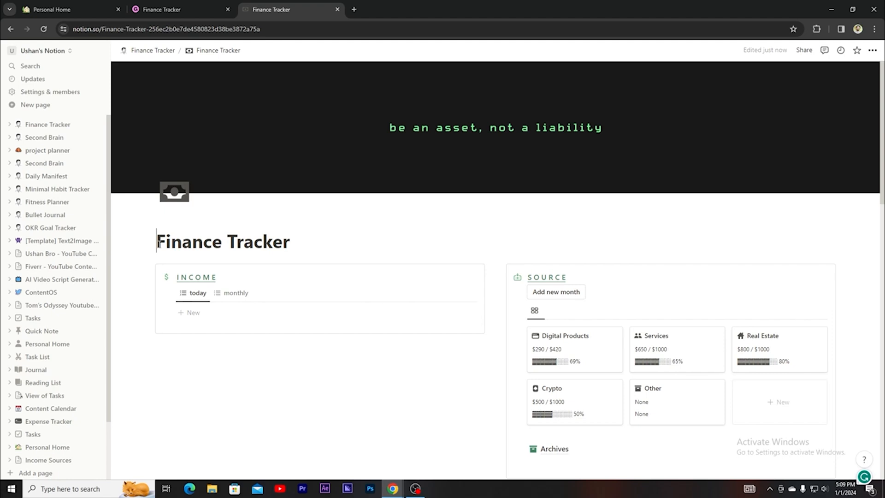
Step: Prefix the Finance Tracker page title with the owner's first name and a hyphen
text(Ushan )
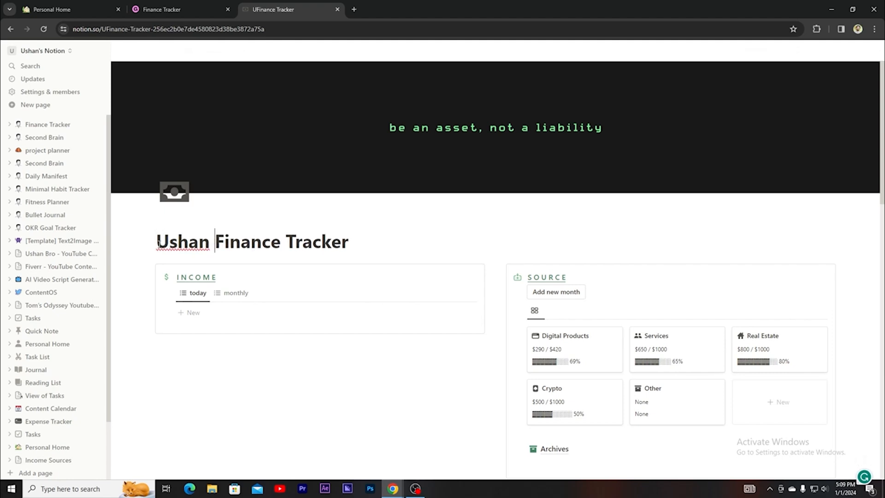
text(-)
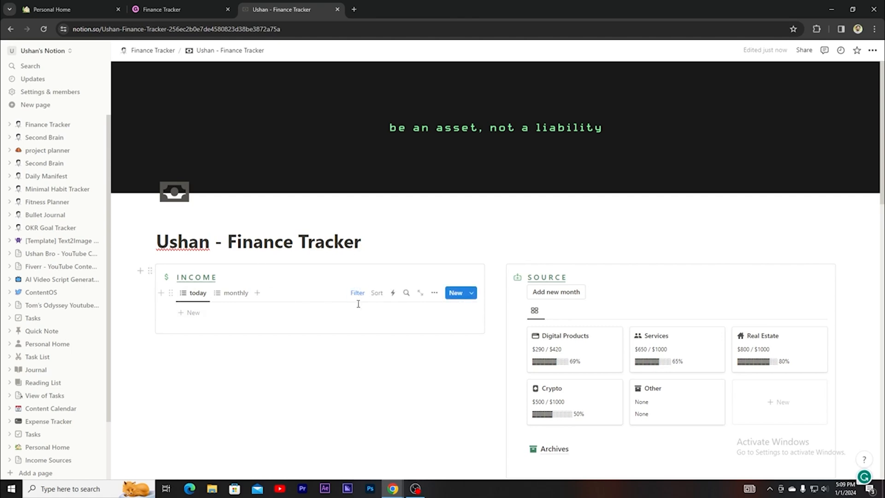
Step: Create a blank entry in the income Source gallery and close it without filling it in
scroll(368, 309, down, 1)
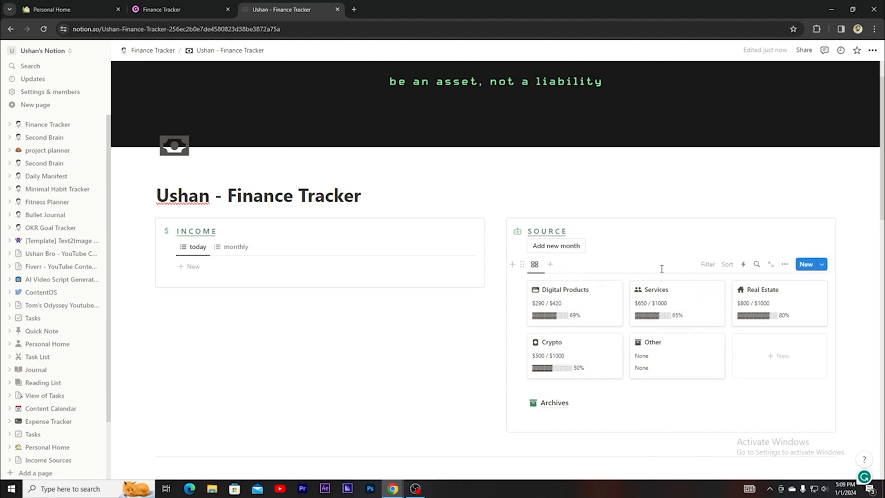
scroll(514, 329, down, 1)
scroll(463, 348, down, 10)
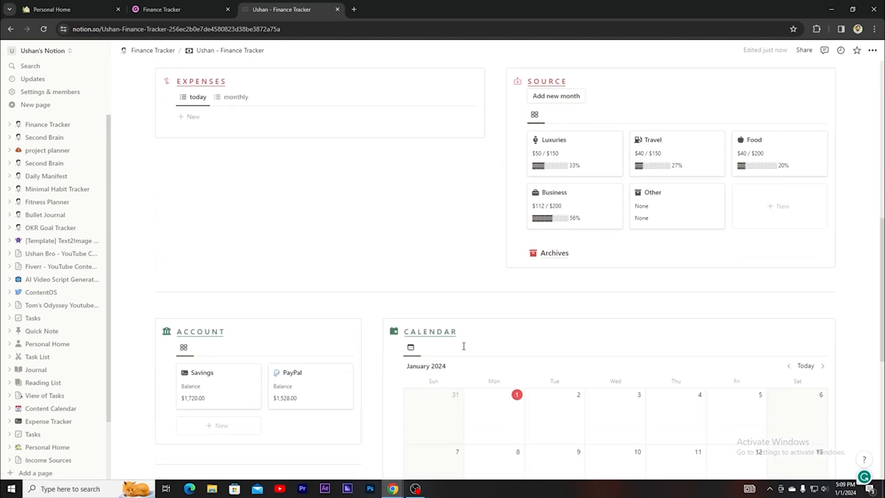
scroll(464, 347, up, 10)
scroll(807, 286, down, 2)
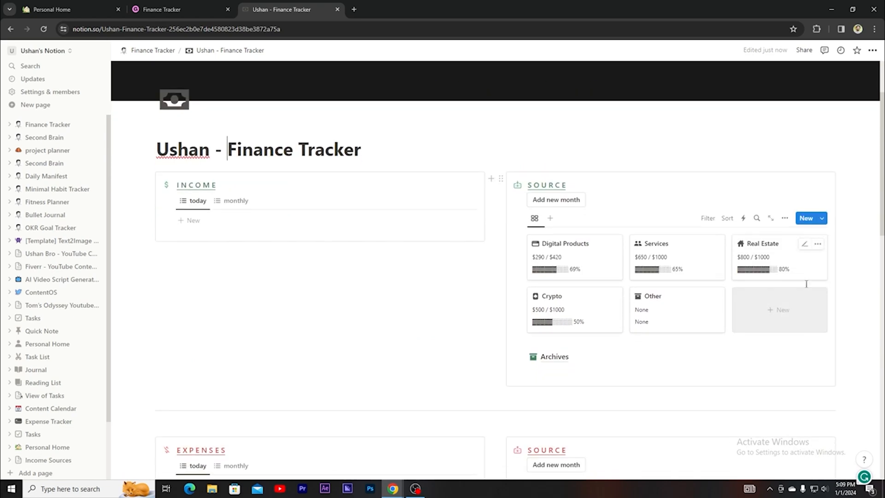
click(806, 218)
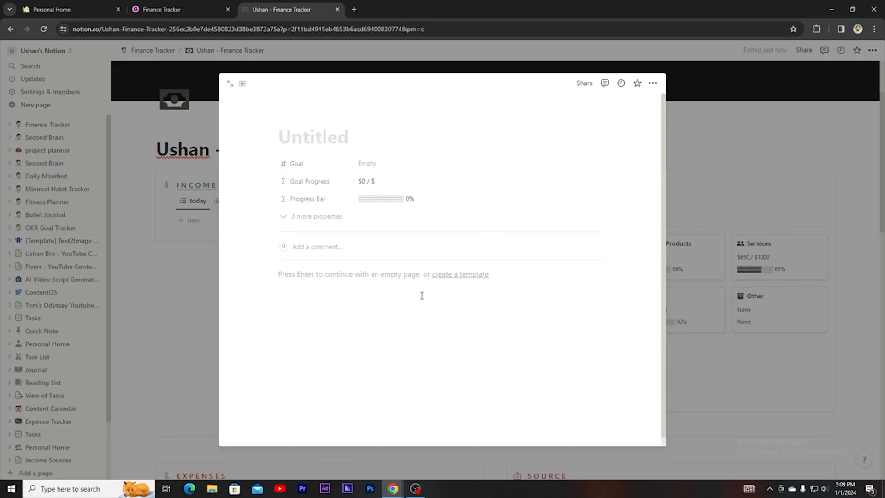
click(734, 153)
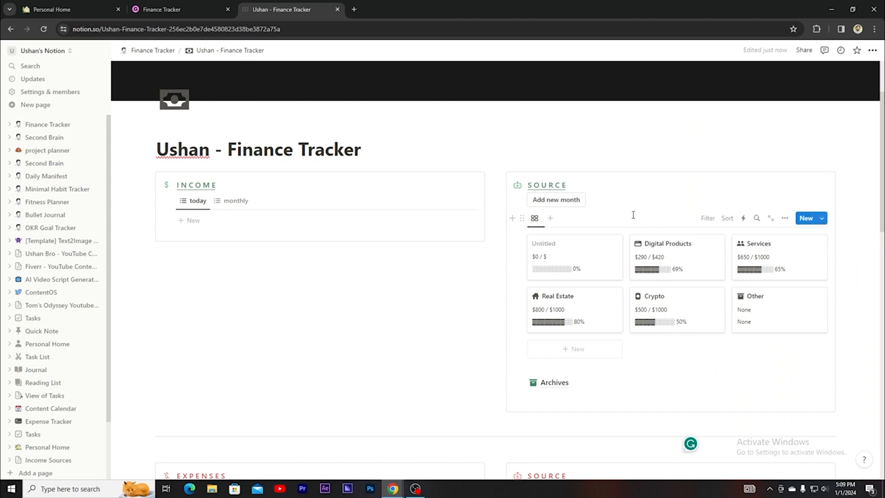
Step: Add a new month to the income Source section and delete the old unnamed gallery view below it
click(563, 202)
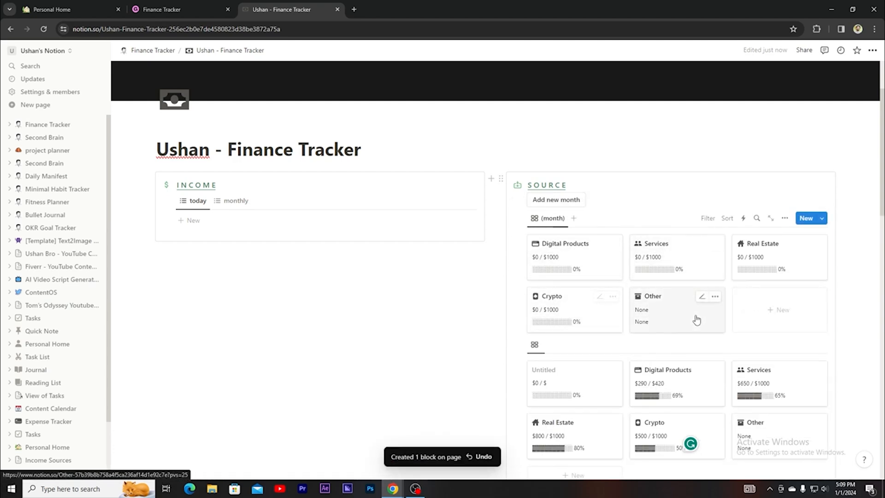
scroll(695, 313, down, 2)
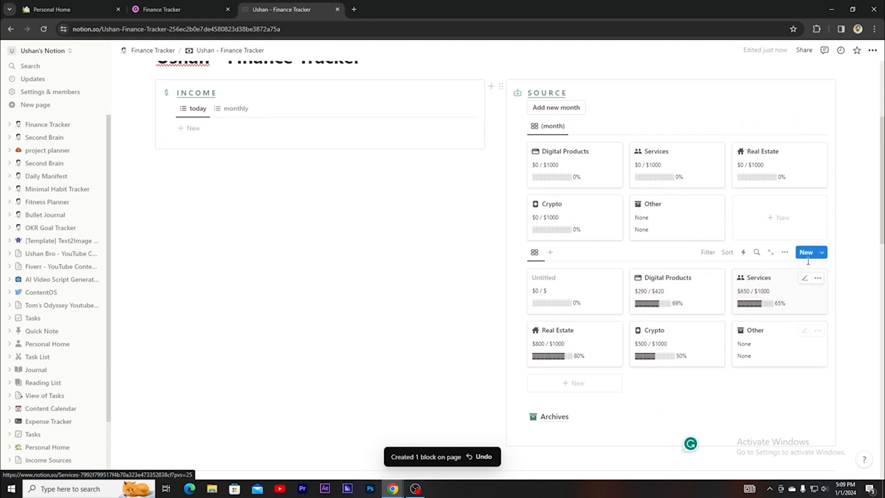
click(785, 252)
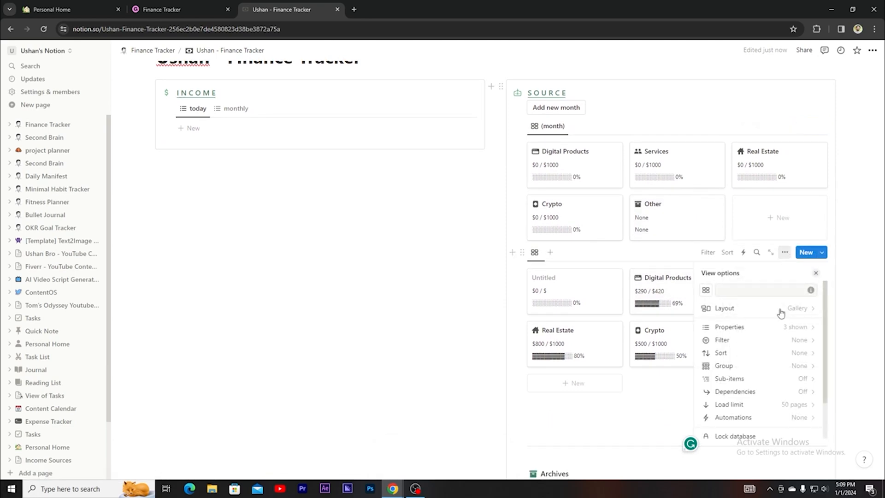
scroll(740, 387, down, 1)
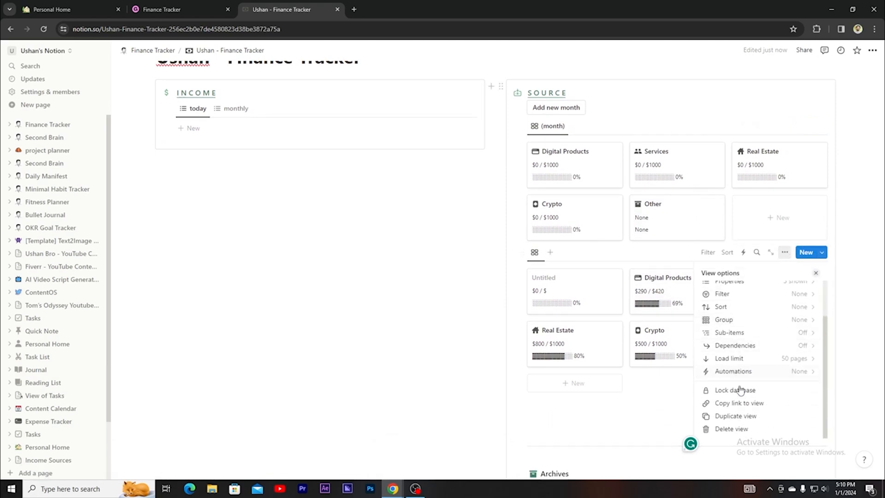
click(725, 429)
click(446, 263)
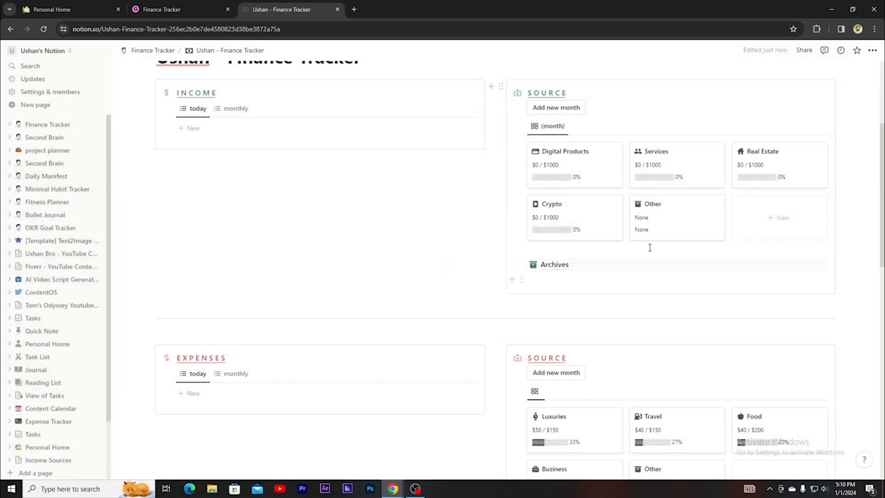
Step: Add a new month to the expenses Source section and delete its old unnamed gallery view
scroll(615, 189, down, 3)
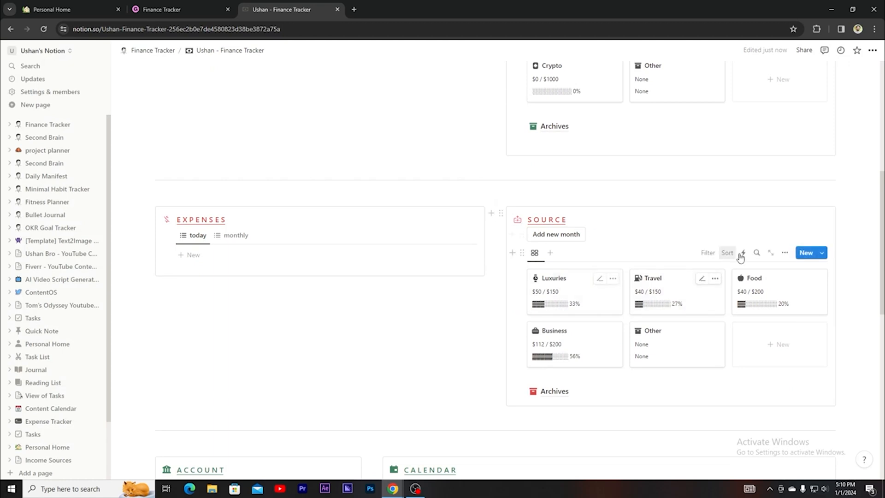
click(545, 239)
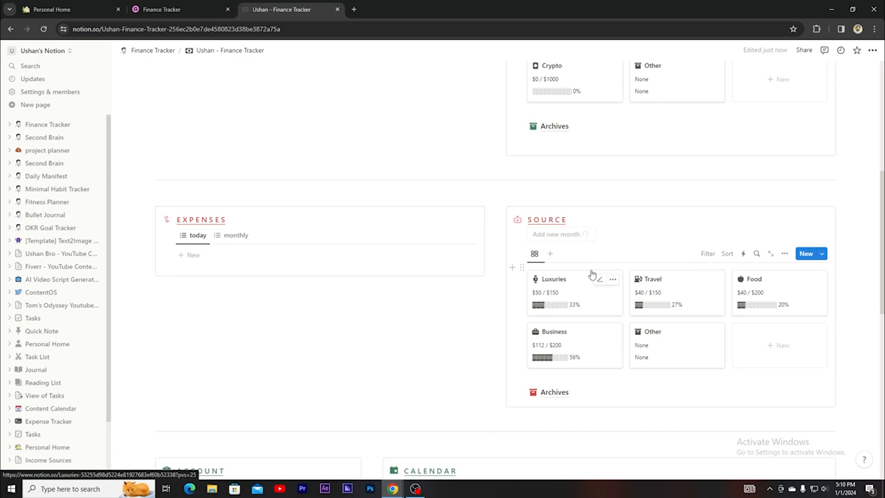
scroll(786, 369, down, 3)
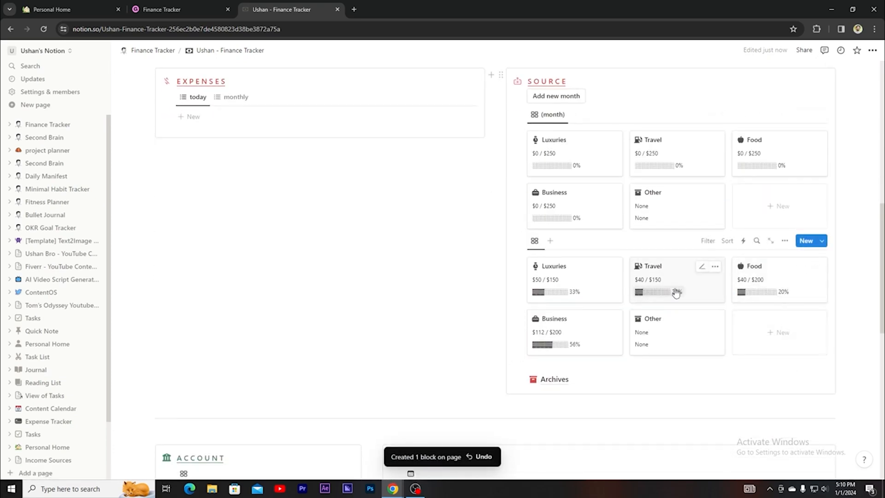
click(785, 240)
scroll(751, 350, down, 1)
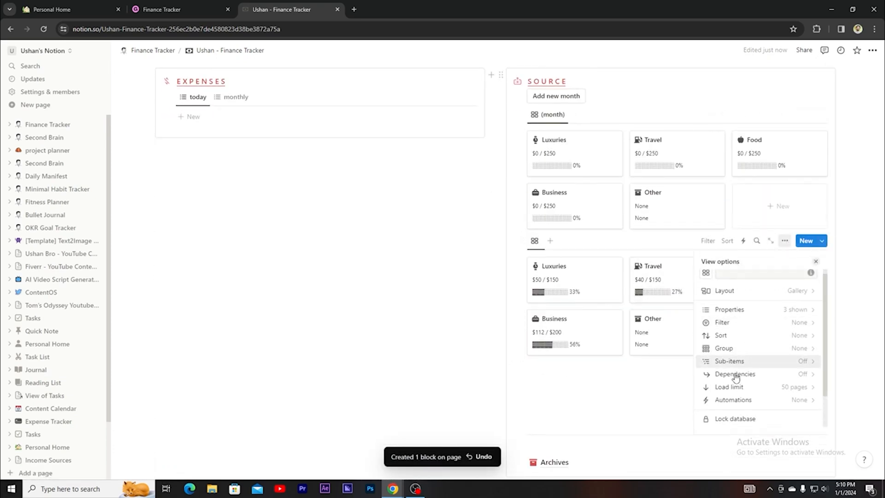
click(727, 417)
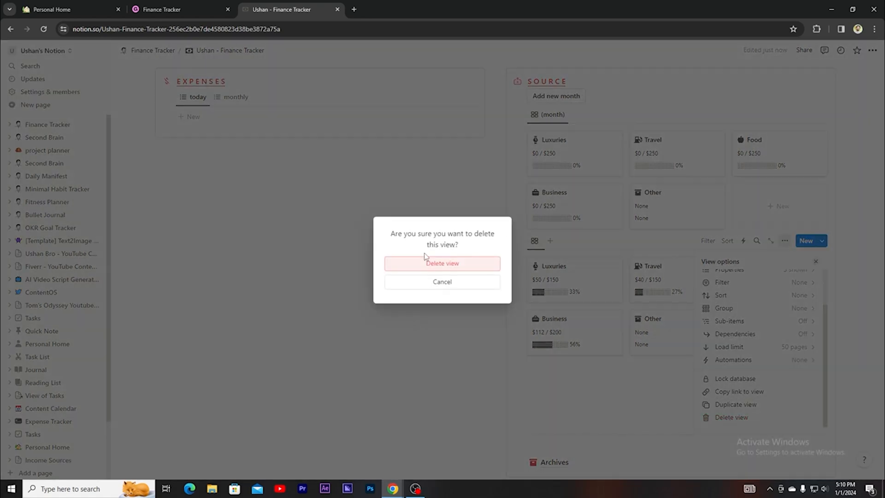
click(445, 270)
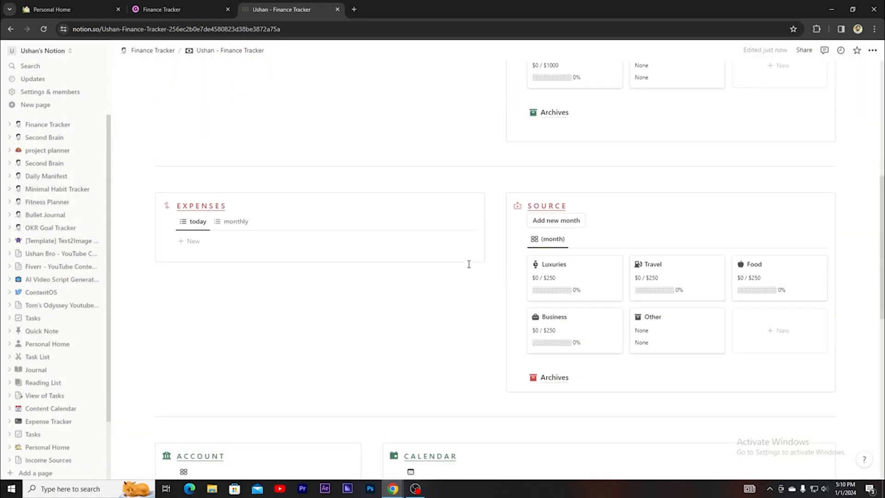
Step: Delete the sample PayPal and Savings cards from the Account section
scroll(672, 294, up, 5)
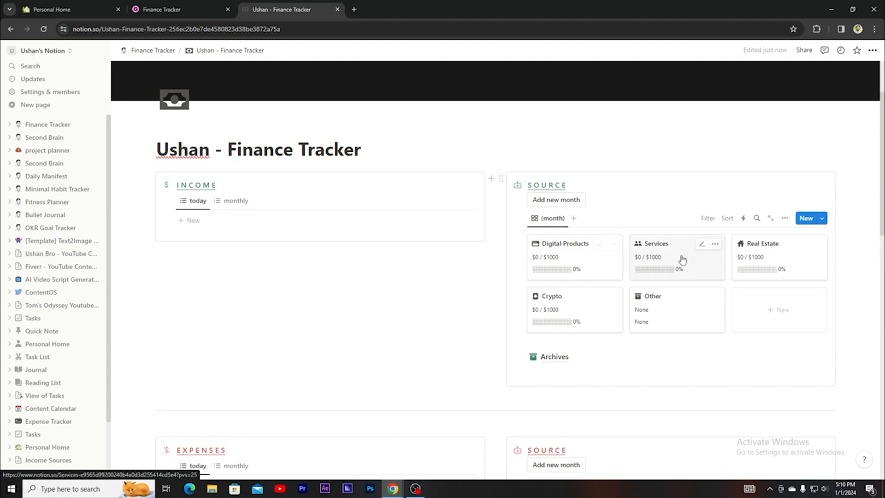
scroll(279, 225, down, 3)
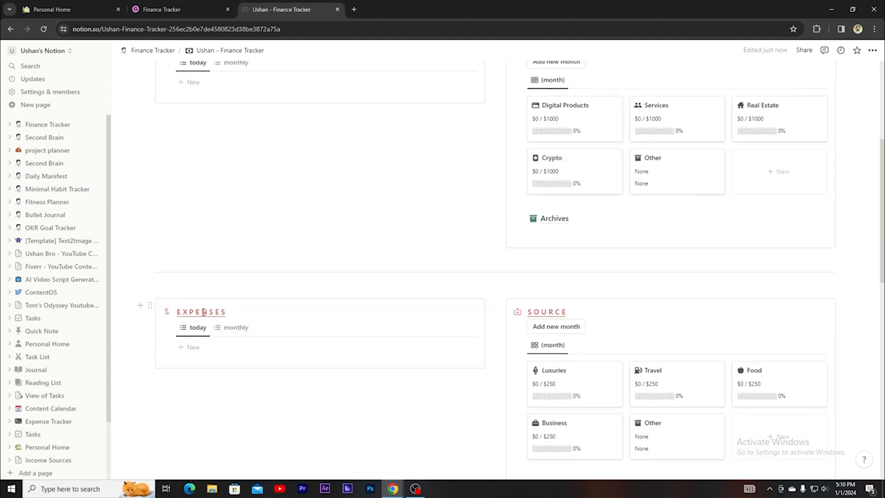
scroll(547, 308, down, 2)
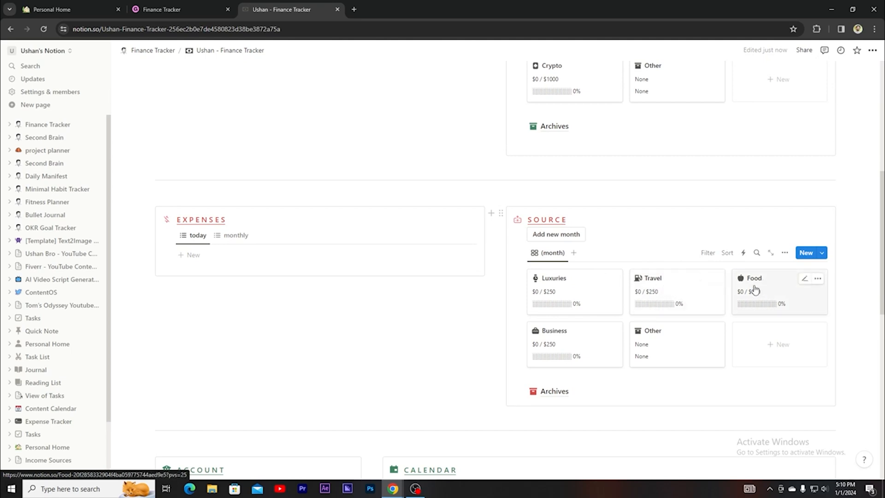
scroll(667, 344, down, 1)
scroll(668, 344, down, 3)
scroll(352, 259, up, 3)
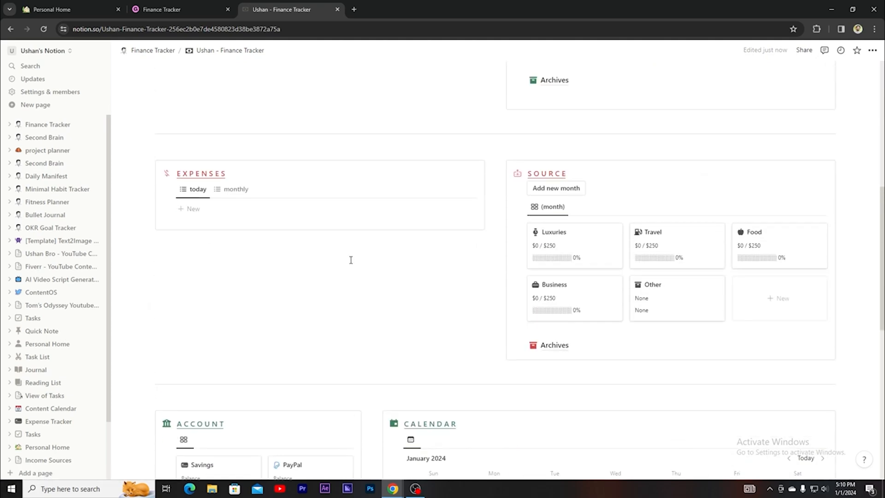
scroll(351, 259, down, 4)
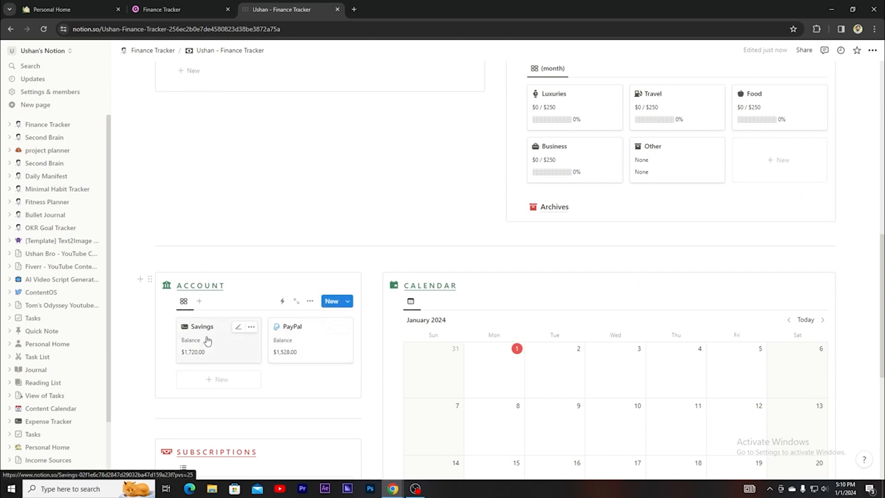
click(343, 328)
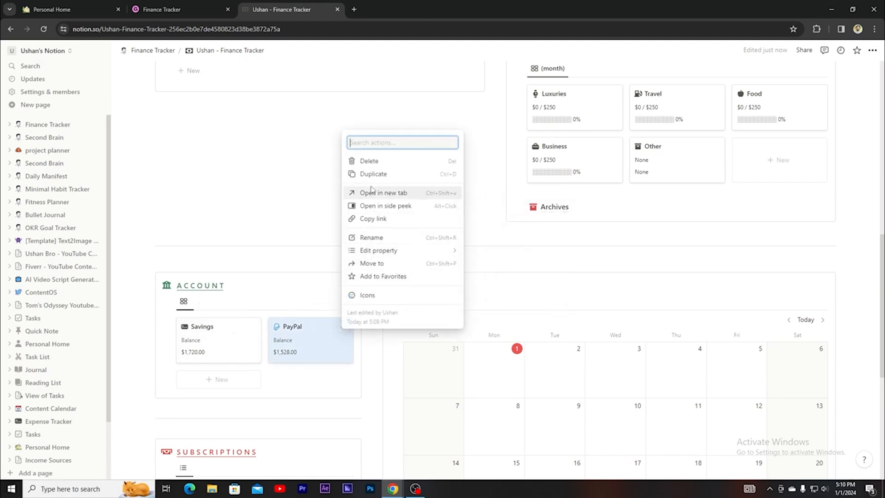
click(375, 162)
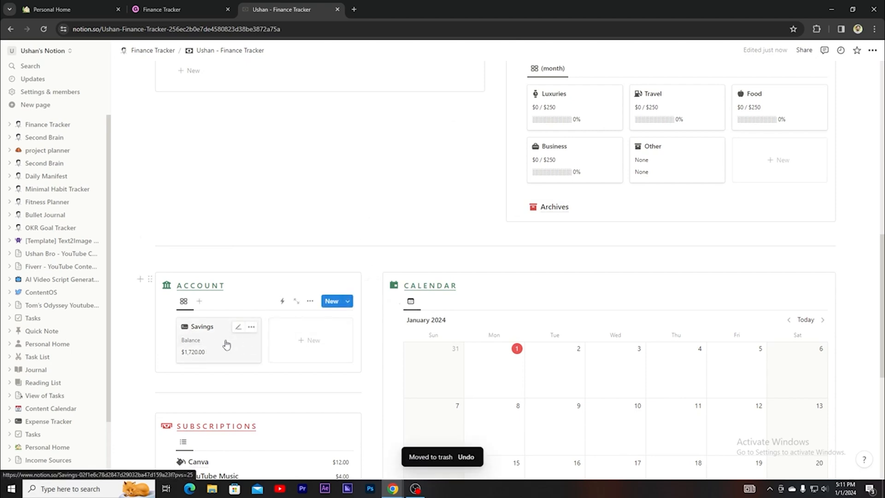
click(252, 326)
click(276, 159)
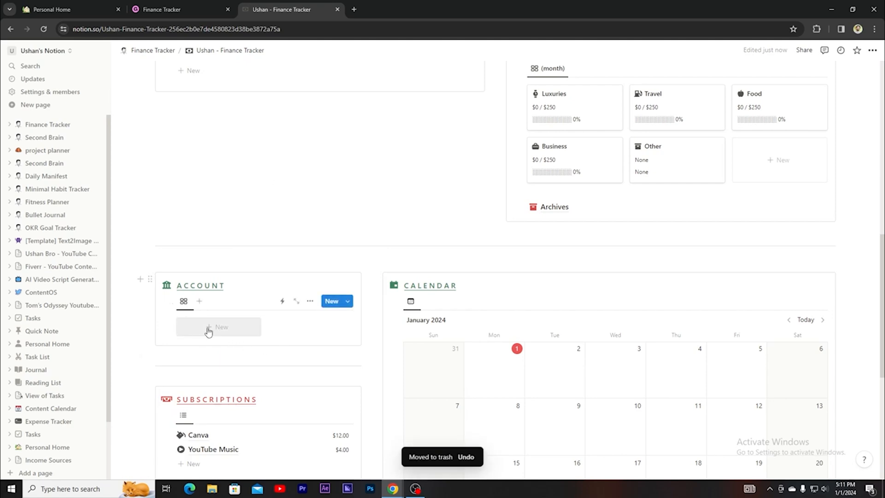
Step: Delete the sample Canva and YouTube Music entries from the Subscriptions list
scroll(208, 331, down, 2)
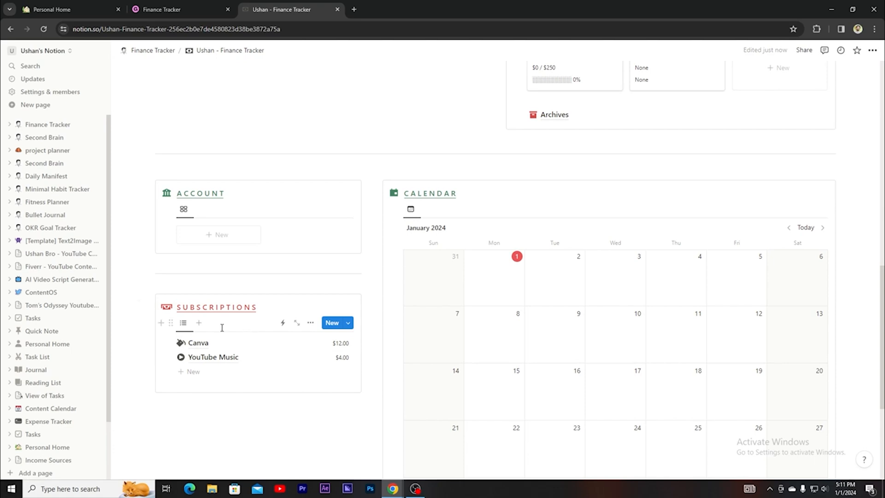
right_click(272, 349)
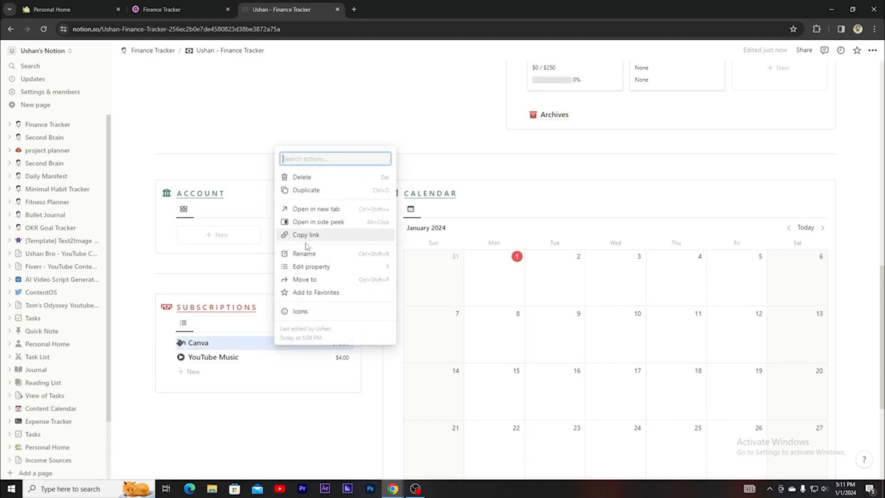
click(300, 178)
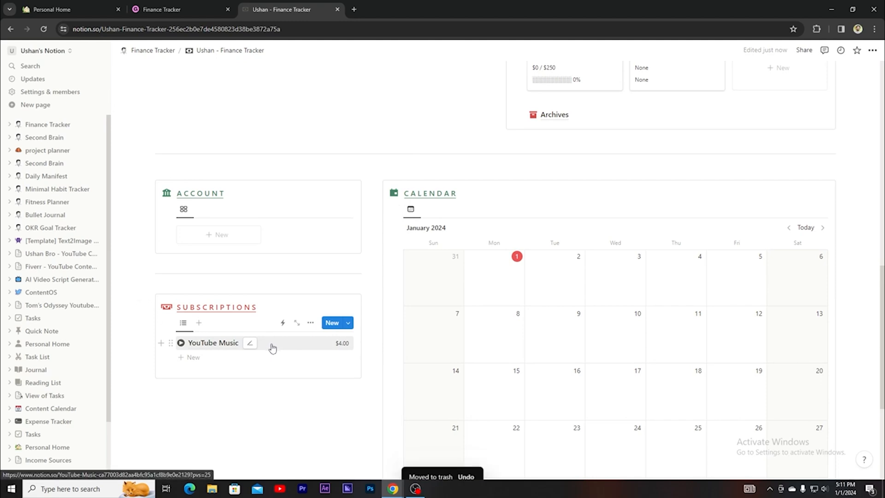
right_click(273, 348)
click(301, 177)
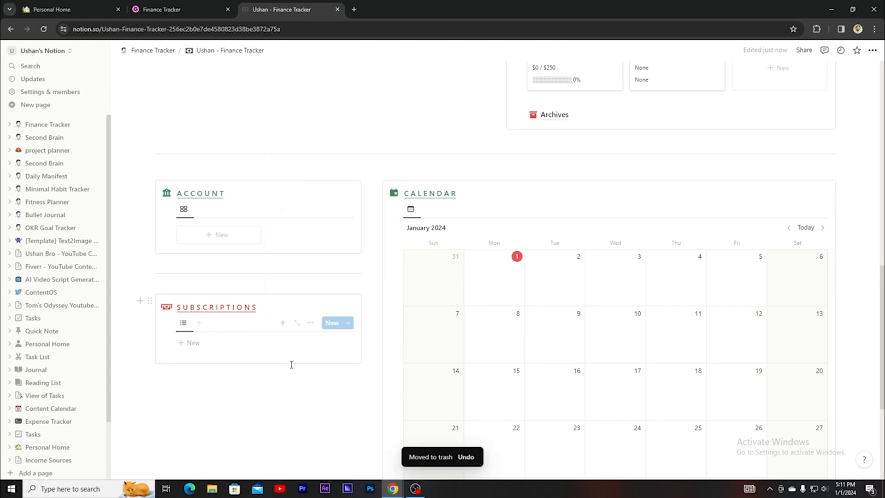
Step: Add a new entry to the Account section and name it "Saving 1"
scroll(466, 383, down, 2)
scroll(431, 356, up, 7)
scroll(352, 379, down, 10)
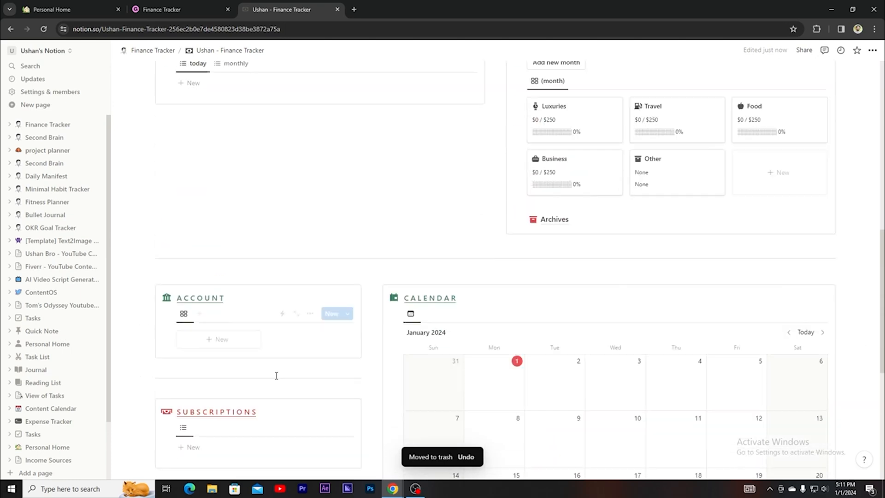
click(214, 328)
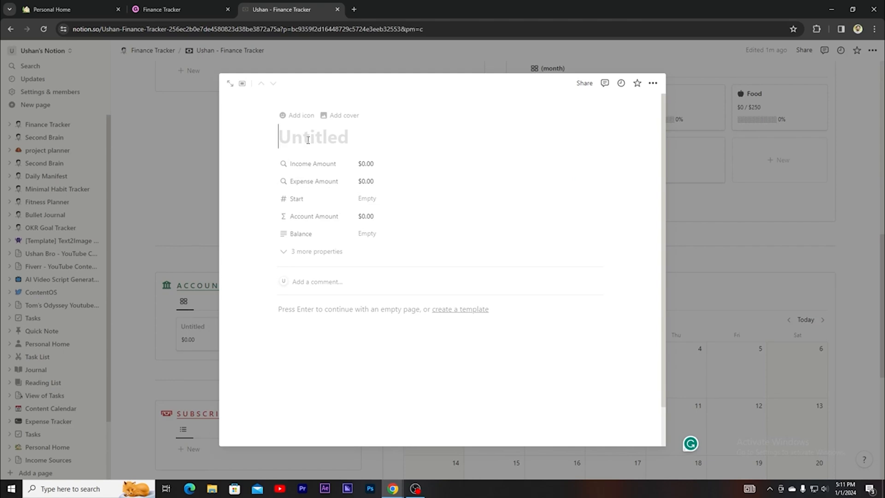
text(Sa)
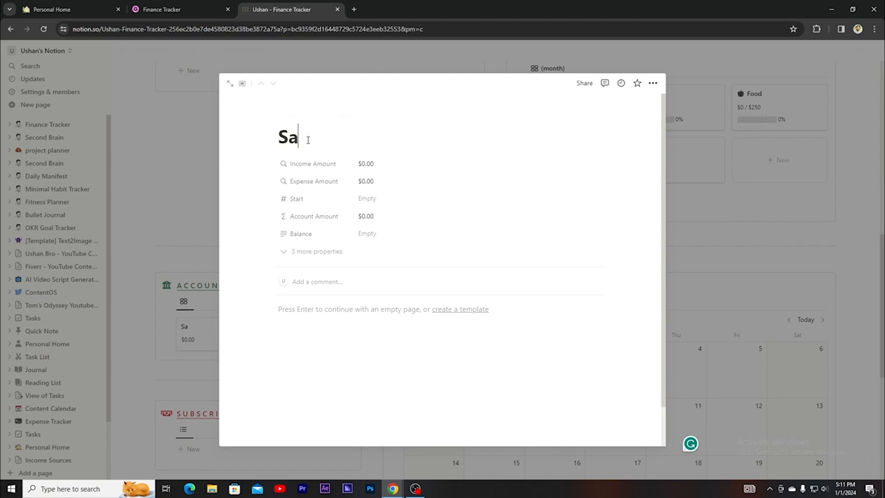
text(ving)
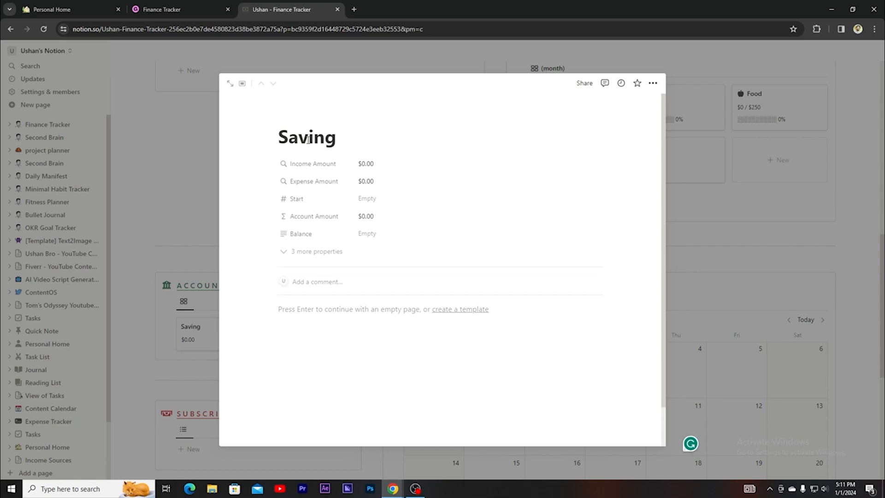
text( 1)
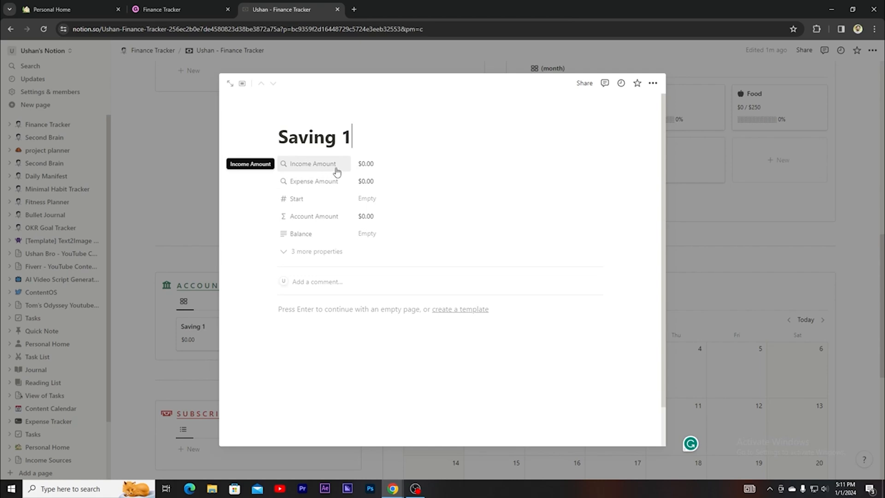
Step: Set the starting amount of the Saving 1 account to 50000 and return to the tracker page
click(363, 198)
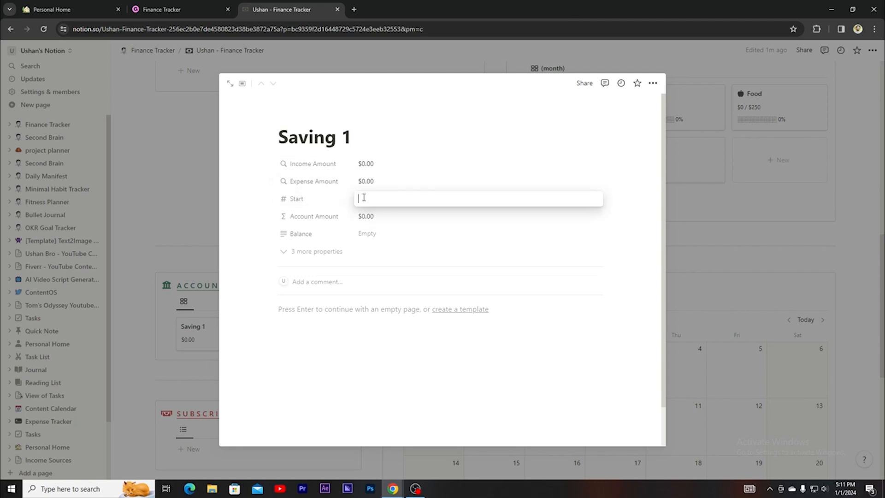
text(50000)
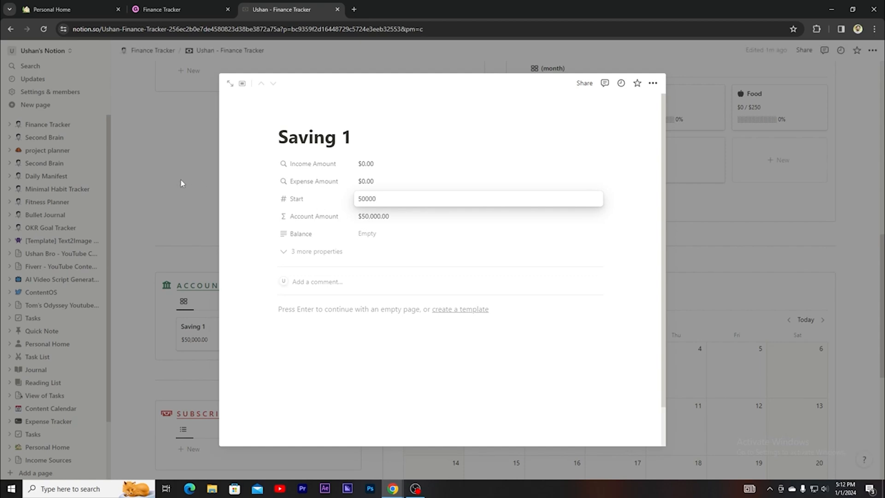
key(Return)
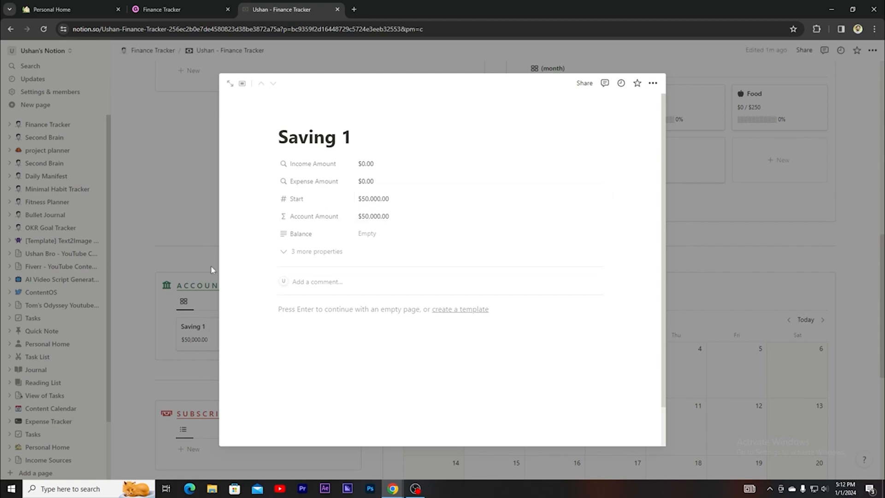
click(180, 186)
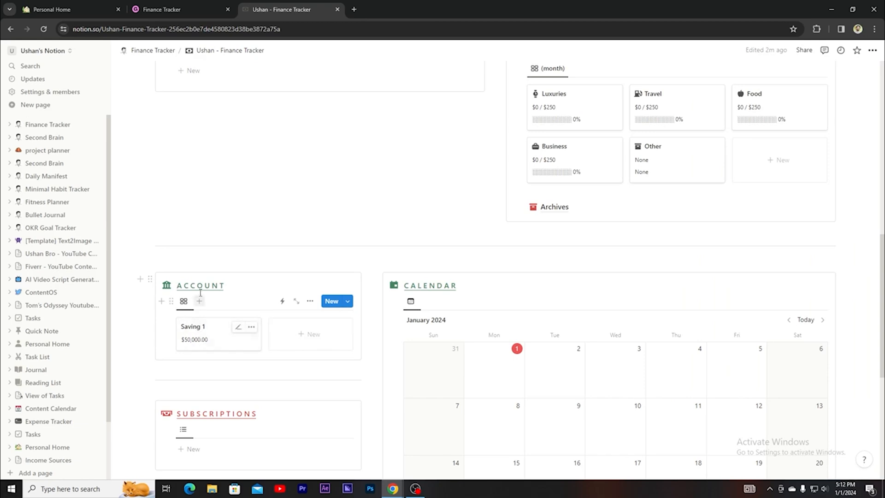
Step: Add another entry to the Account section named "Saving 2" with a starting amount of 20000
click(297, 335)
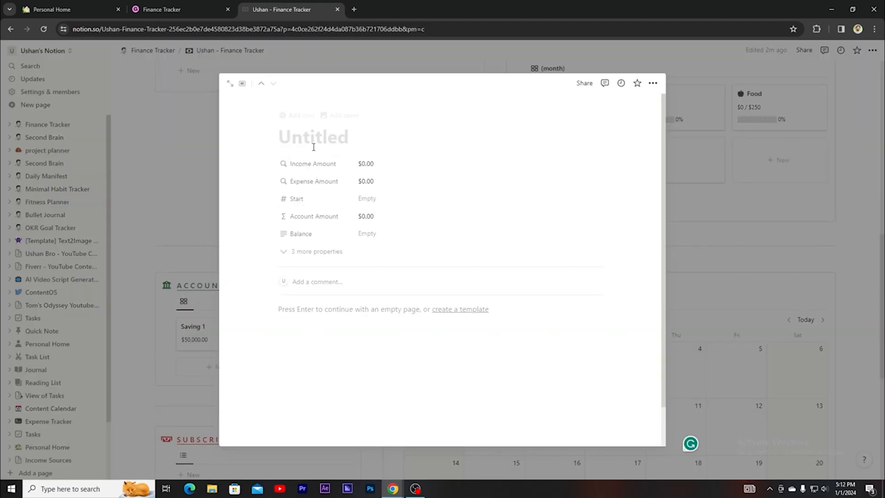
text(Savi)
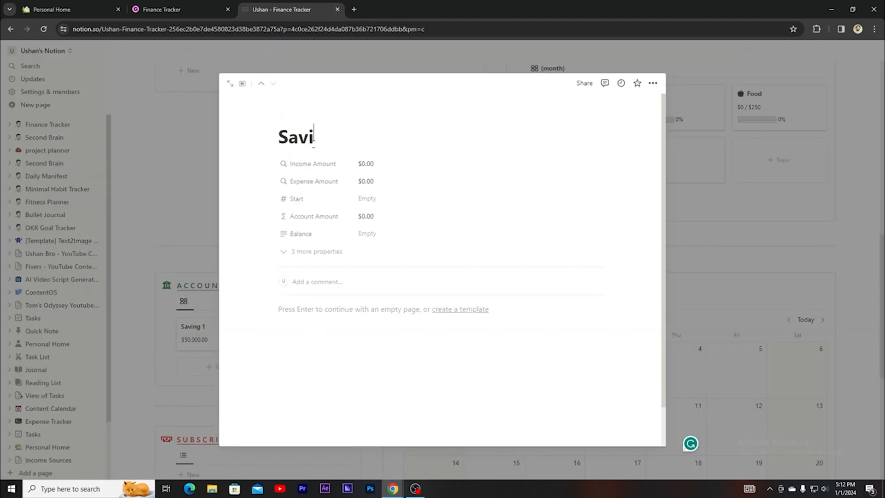
text(ng 2)
click(363, 199)
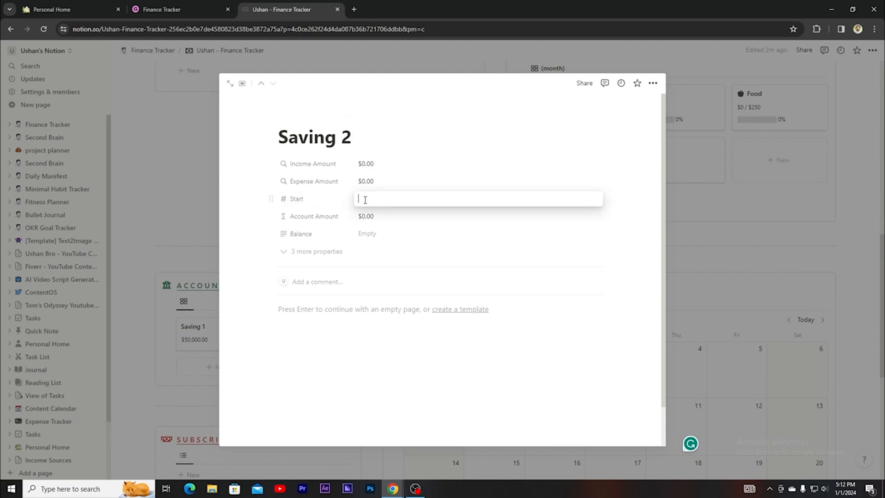
text(20,0)
text(0000)
click(184, 177)
click(184, 177)
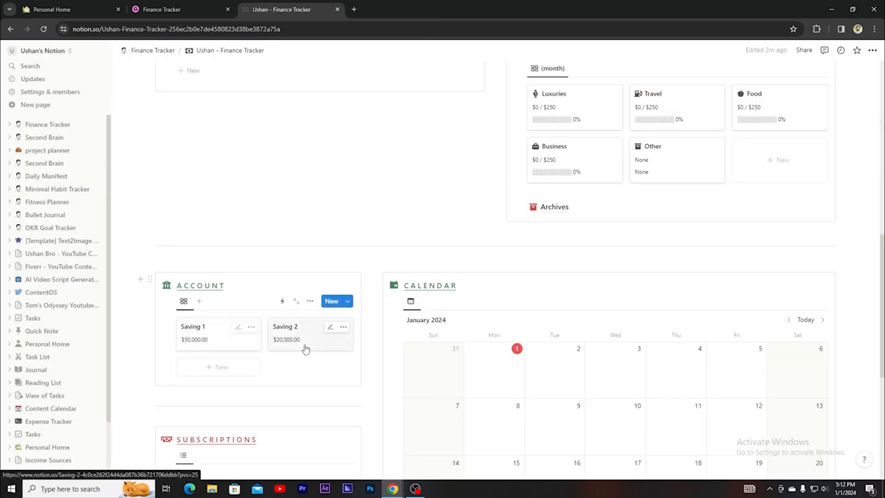
Step: Delete the Crypto card from the income Source section
scroll(392, 352, up, 8)
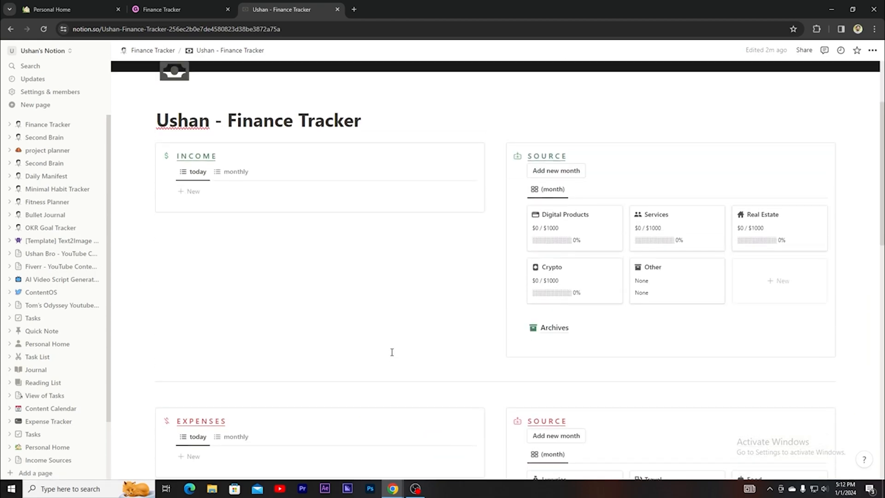
scroll(391, 351, up, 2)
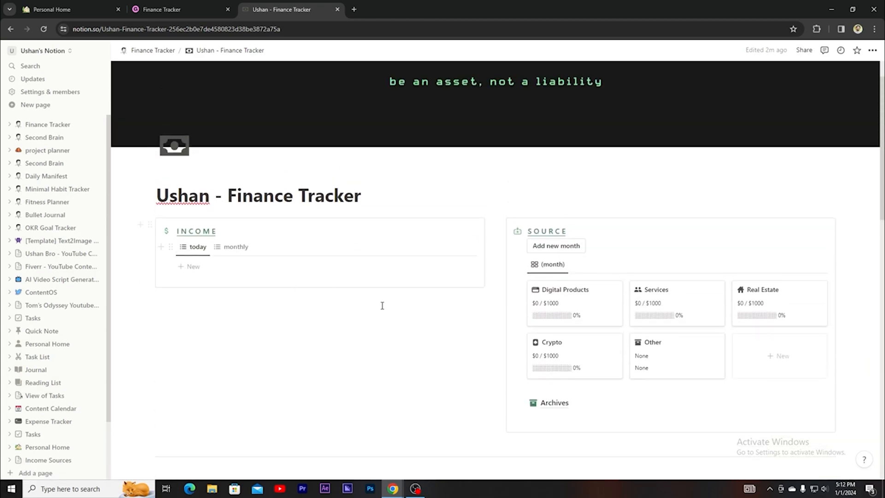
scroll(381, 306, down, 4)
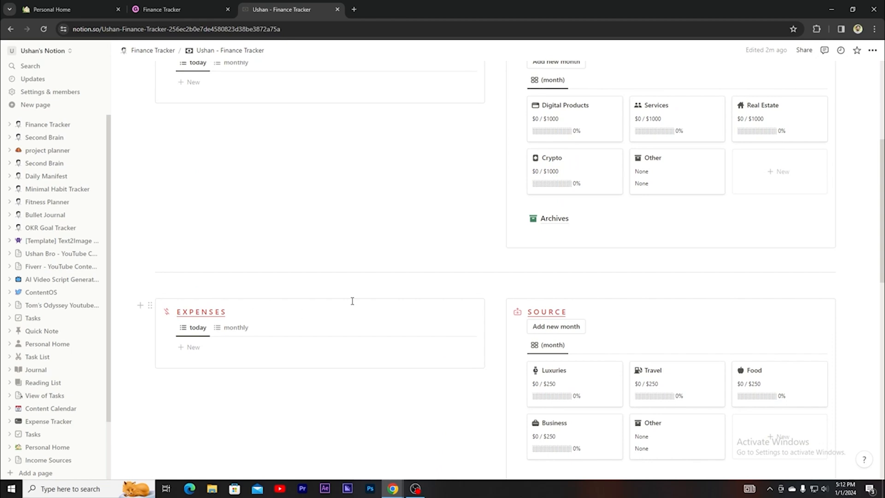
scroll(393, 169, up, 3)
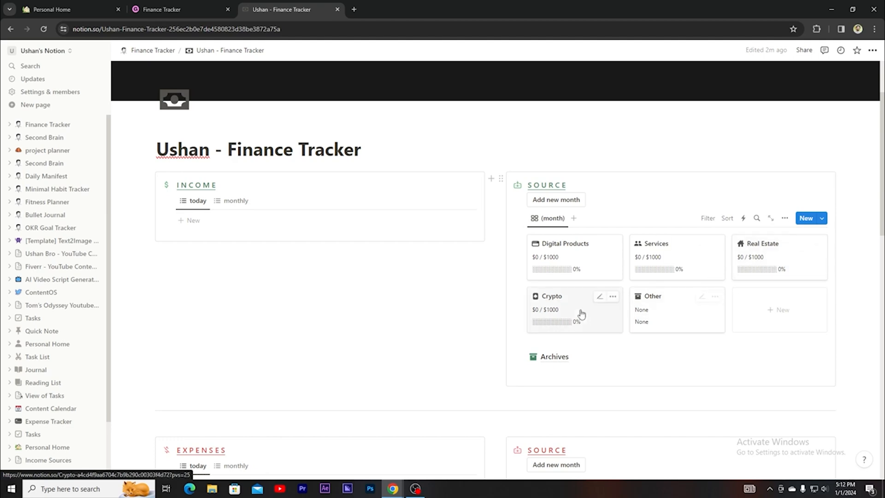
click(612, 296)
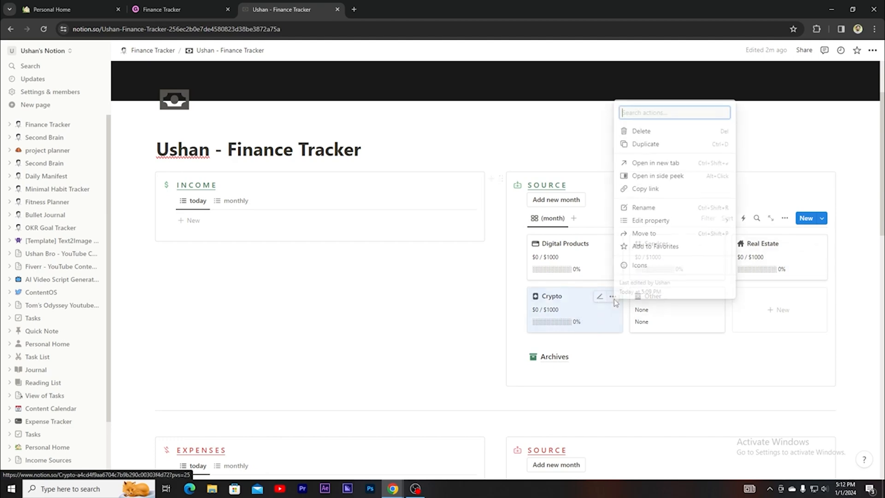
click(638, 132)
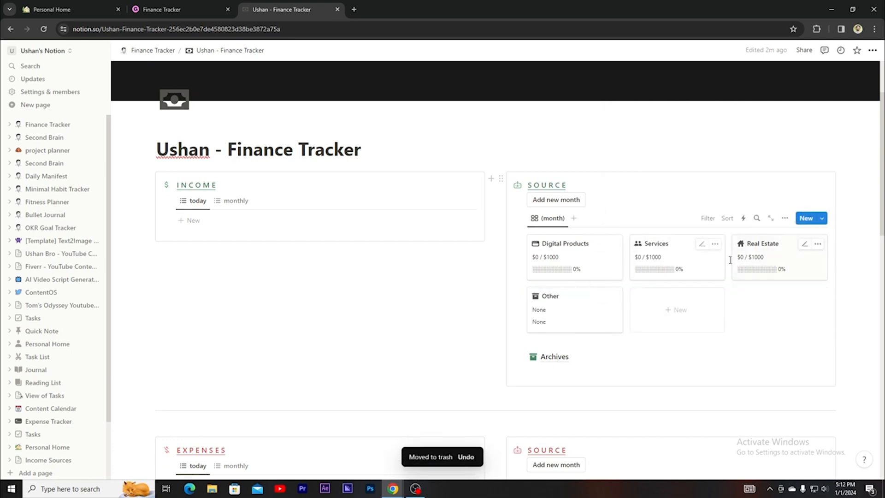
Step: Set the goal of the Real Estate income source to 20000
click(762, 259)
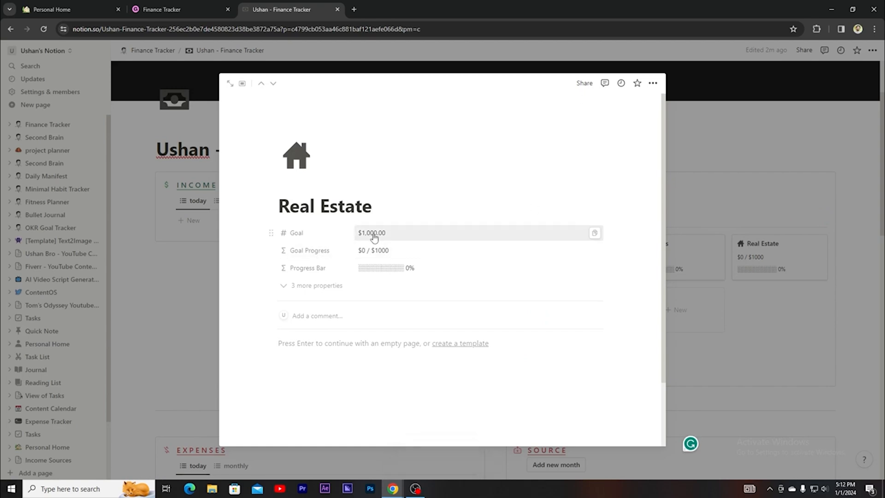
click(394, 234)
drag(387, 235, 363, 238)
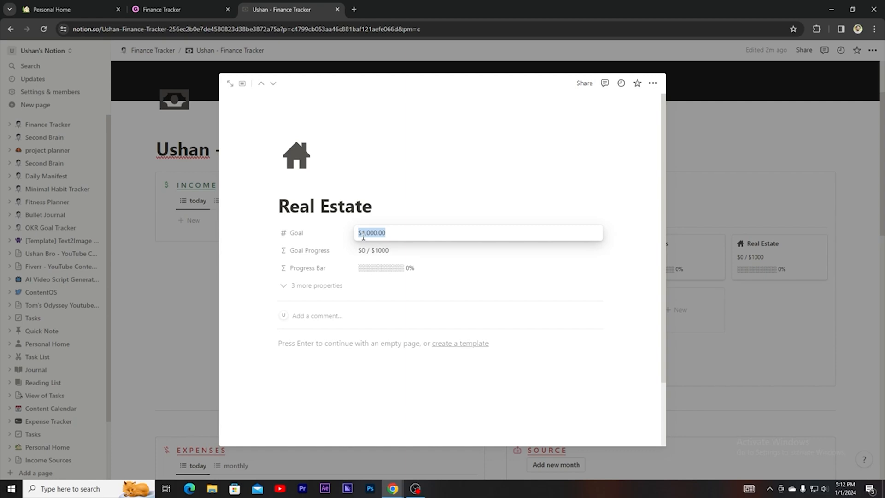
text(20000)
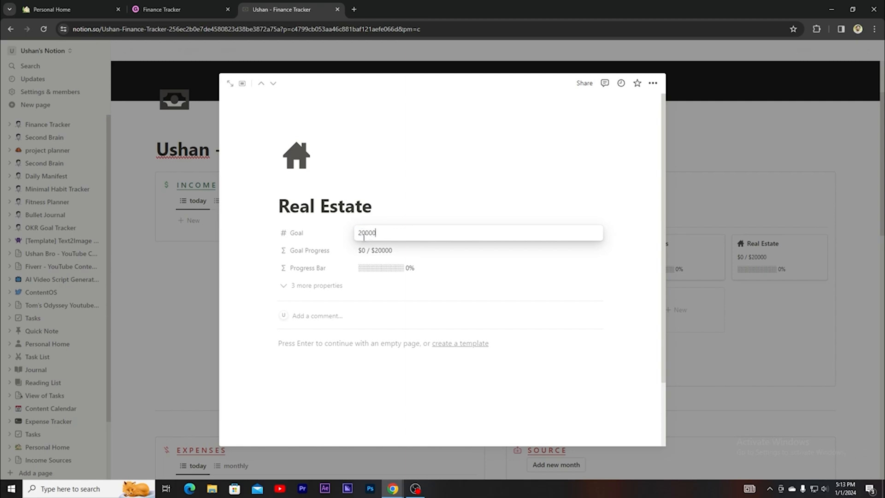
click(155, 287)
click(146, 284)
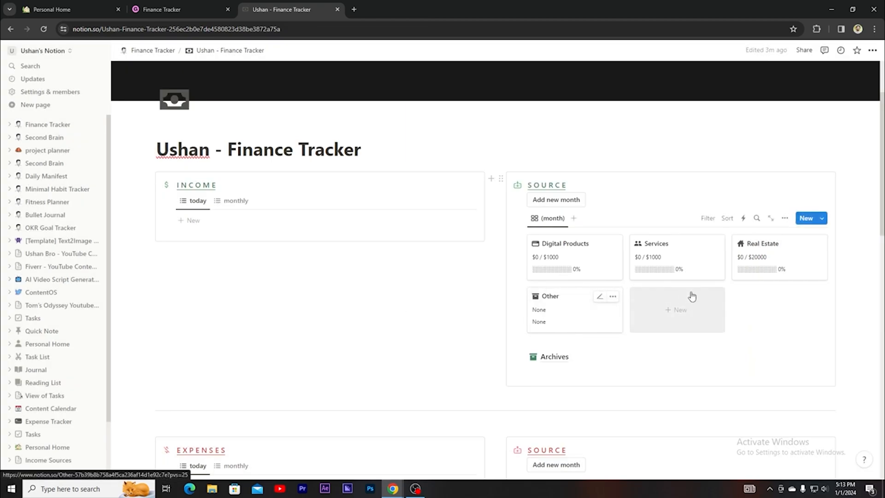
Step: Set the goal of the Digital Products income source to 100000
click(573, 258)
click(393, 233)
drag(394, 234, 341, 236)
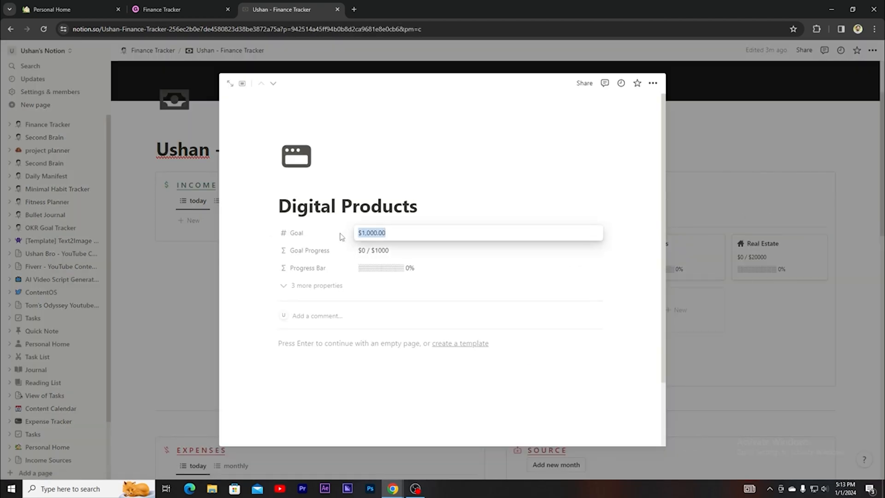
text(1)
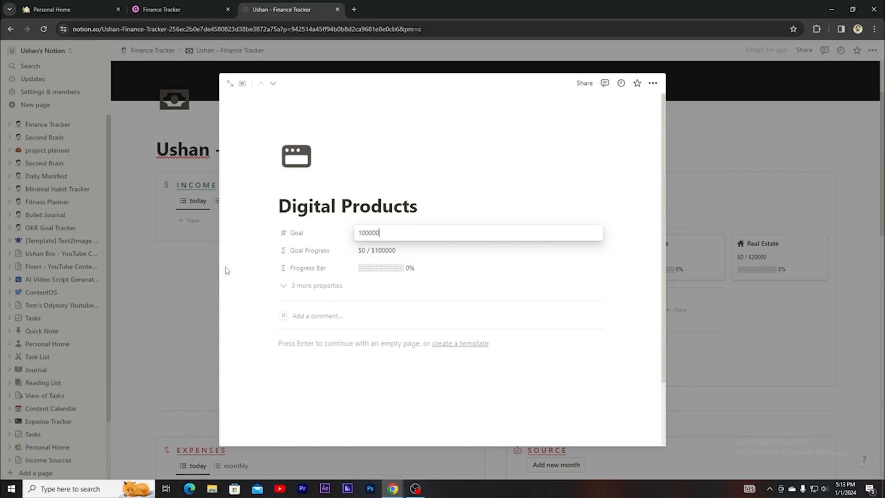
click(191, 268)
click(170, 273)
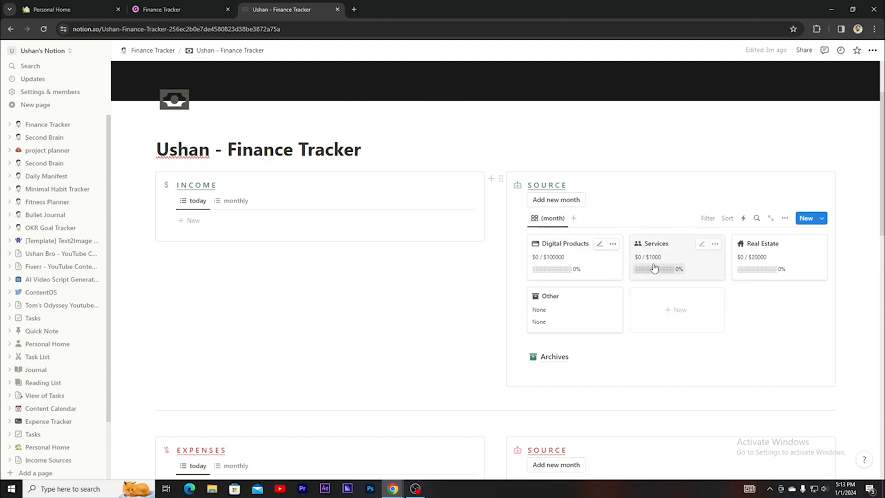
Step: Set the goal of the Services income source to 30000
click(666, 257)
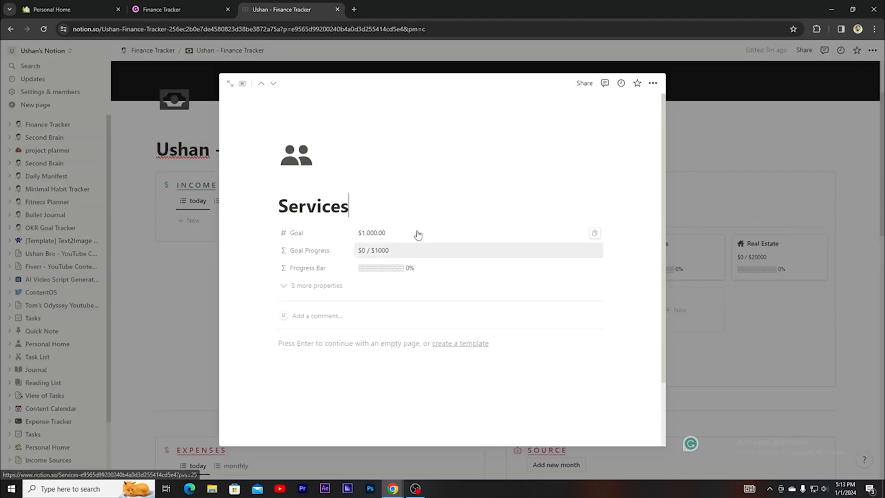
click(378, 234)
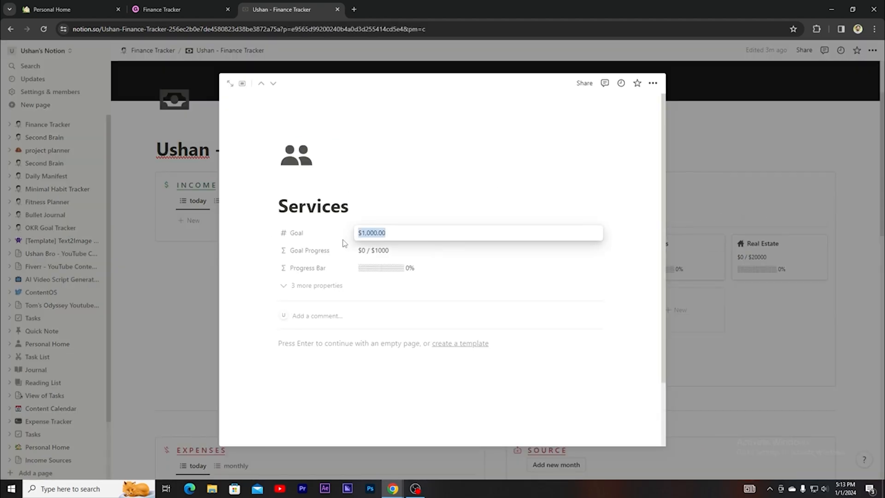
text(30000)
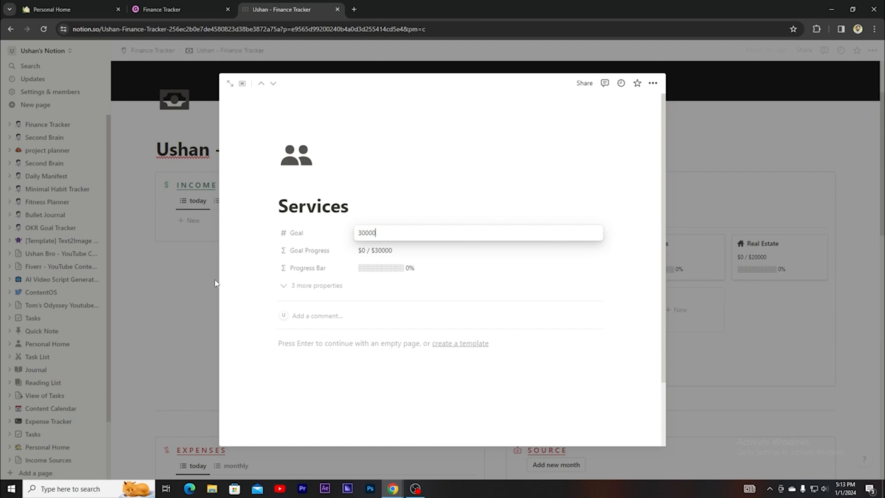
click(197, 282)
click(197, 282)
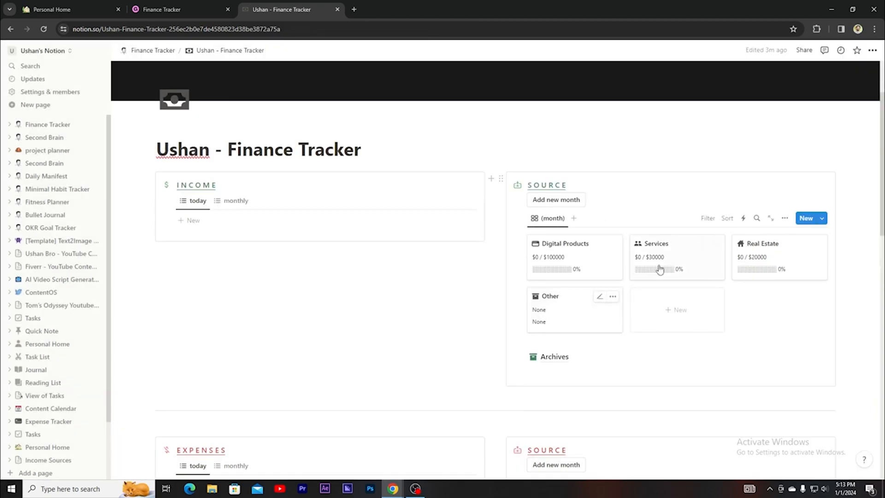
Step: Add a new income source named "Youtube" with a goal of 100000
click(671, 314)
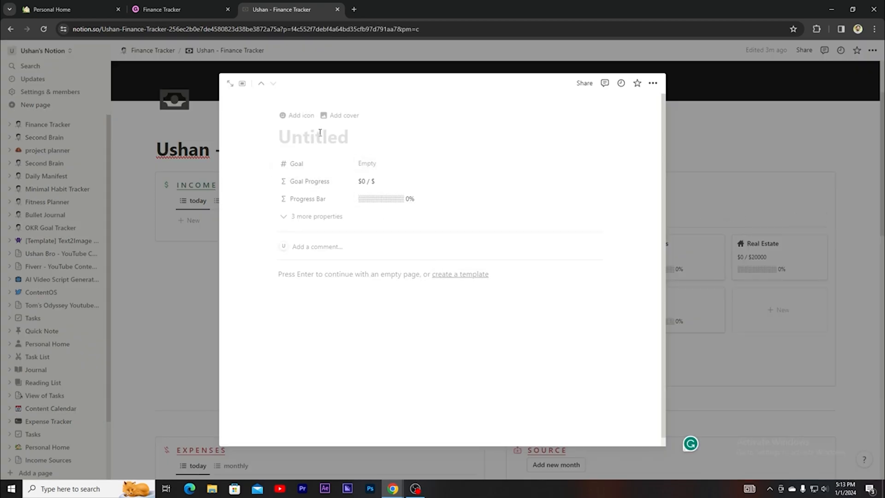
text(Youtube)
click(368, 166)
text(100000)
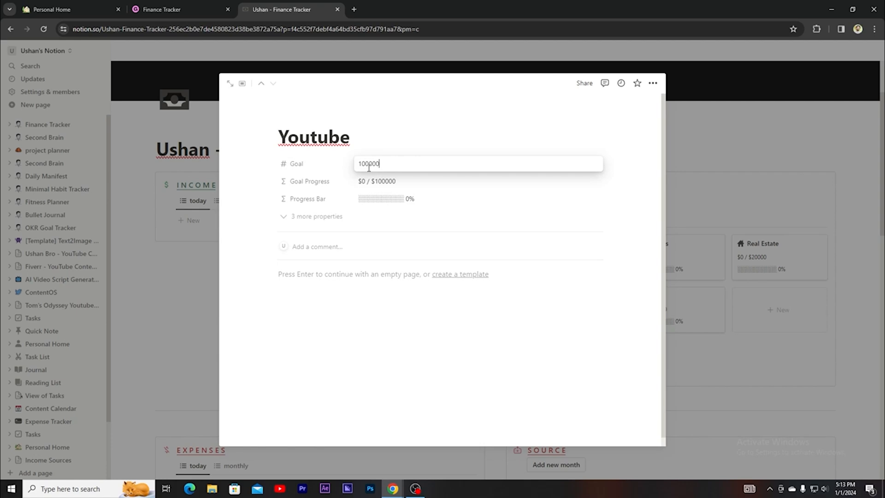
click(199, 282)
click(197, 283)
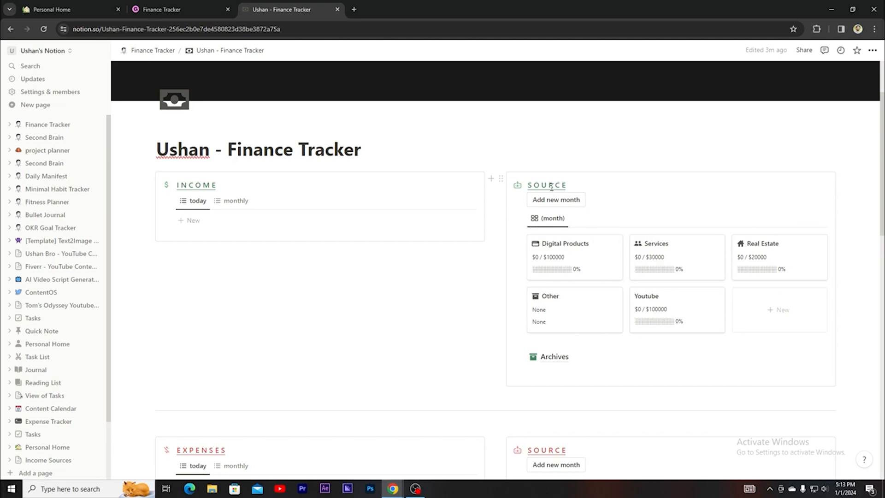
Step: Add a new entry to today's Income list and name it "Rent"
click(198, 226)
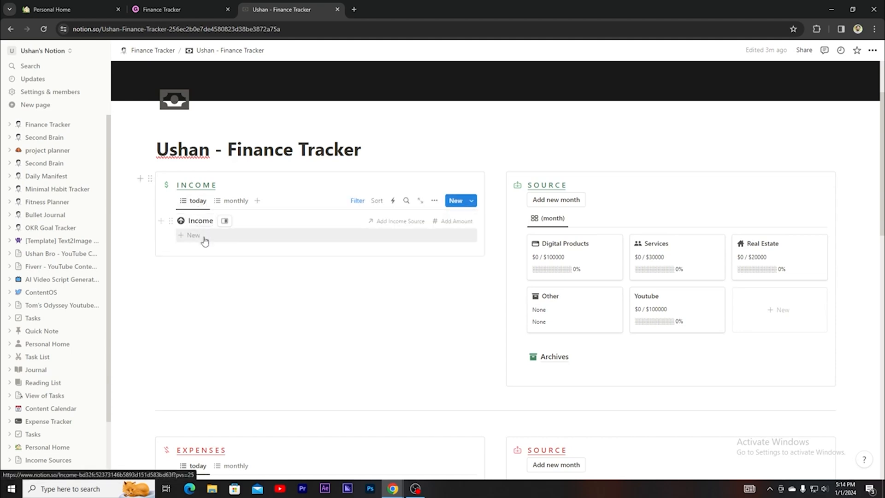
key(BackSpace)
key(BackSpace)
key(BackSpace)
key(BackSpace)
key(BackSpace)
key(BackSpace)
text(Re)
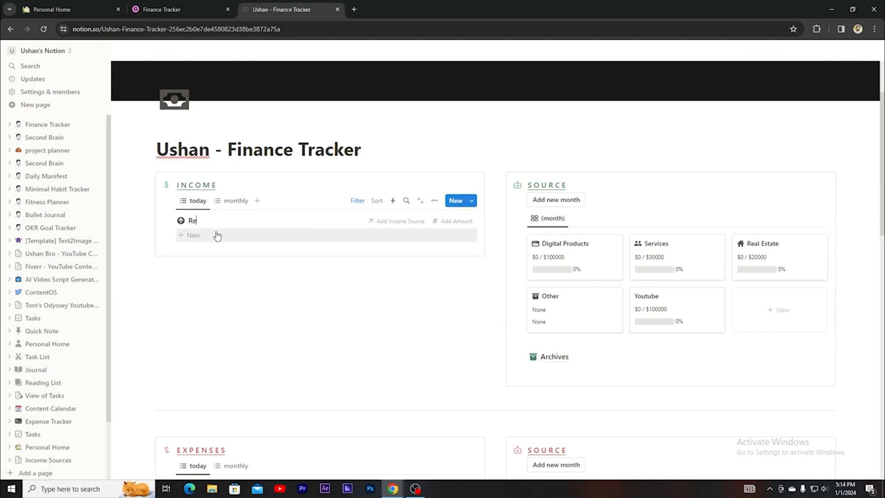
text(nt)
click(301, 286)
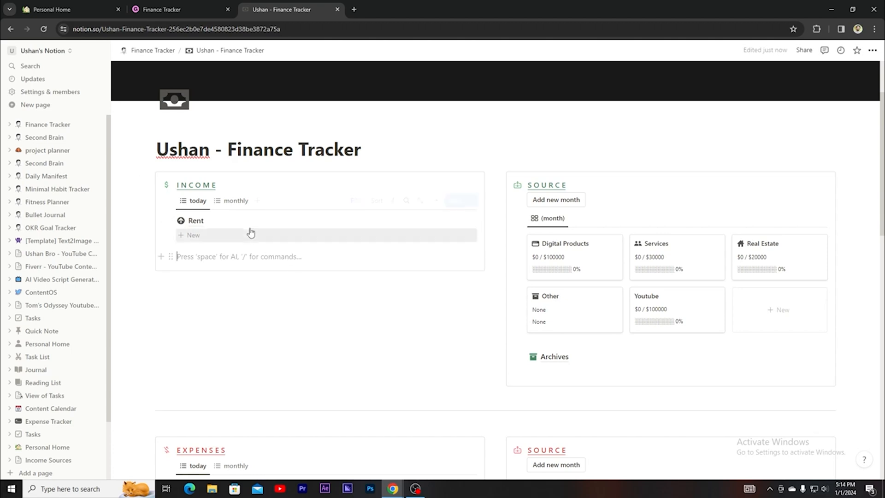
Step: Set the Rent entry's amount to 5000 and link Real Estate as its income source
click(249, 222)
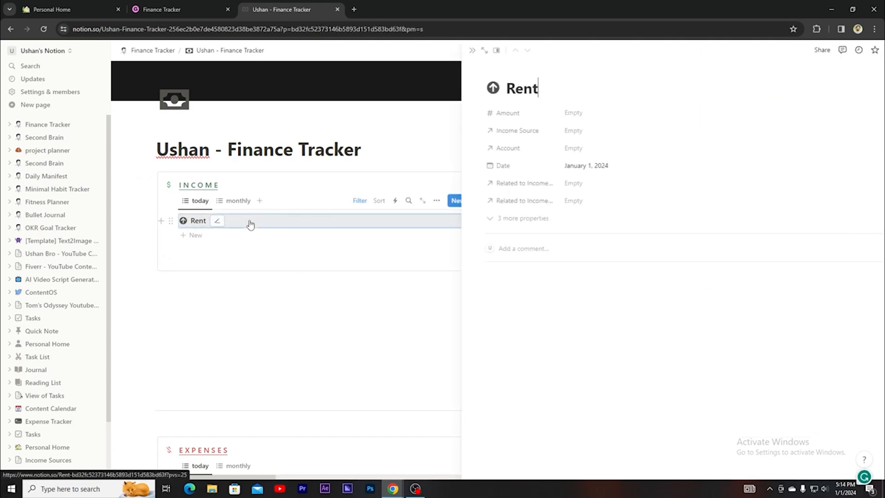
click(558, 113)
text(5000)
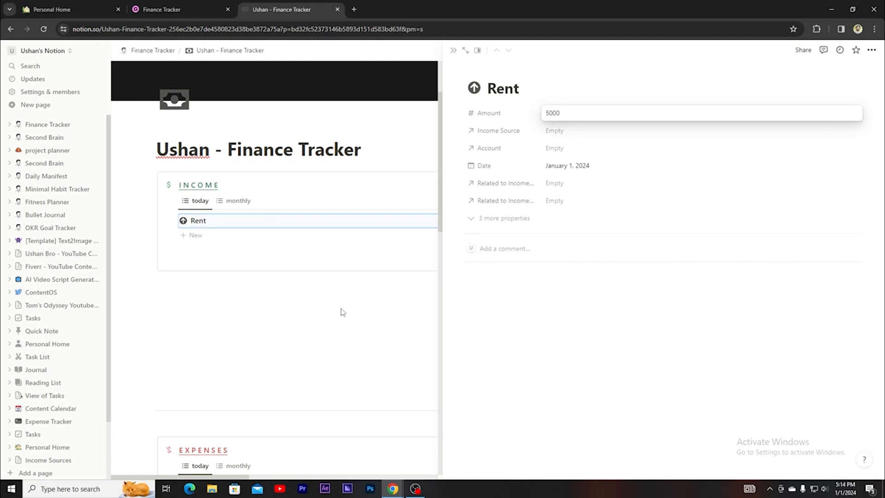
click(568, 134)
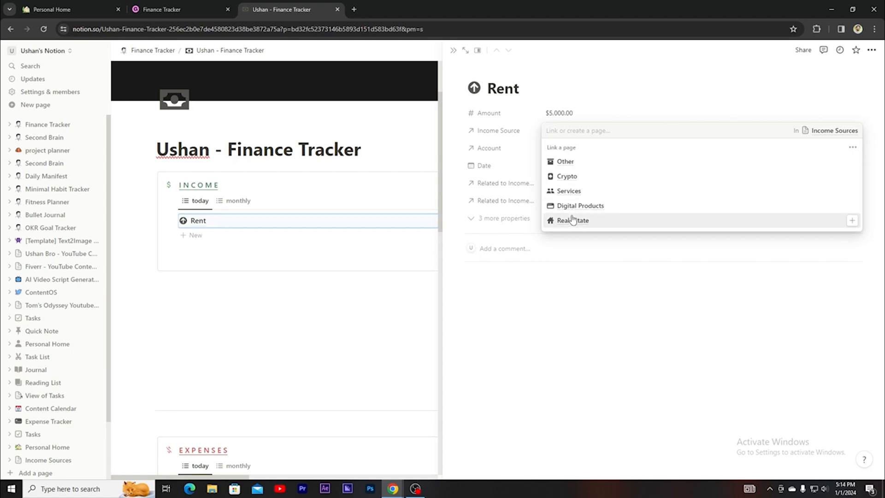
click(572, 221)
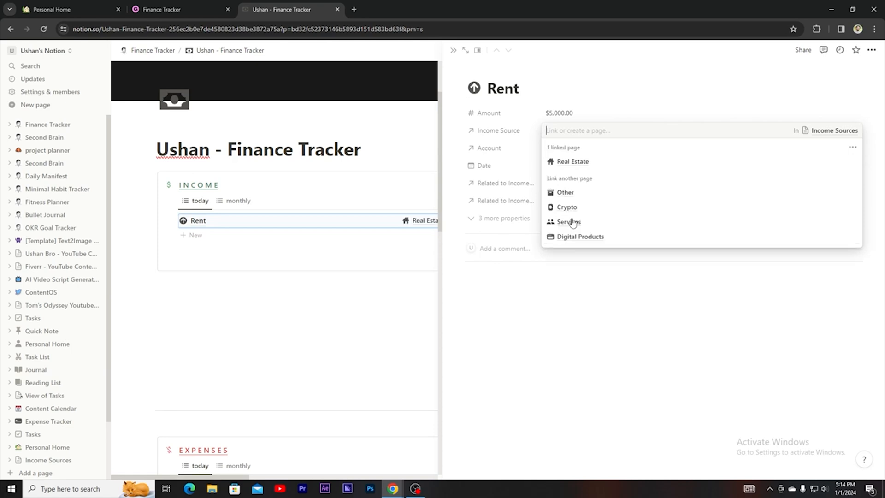
Step: Link the Saving 1 account to the Rent income entry, review its date options, and close the entry
click(341, 326)
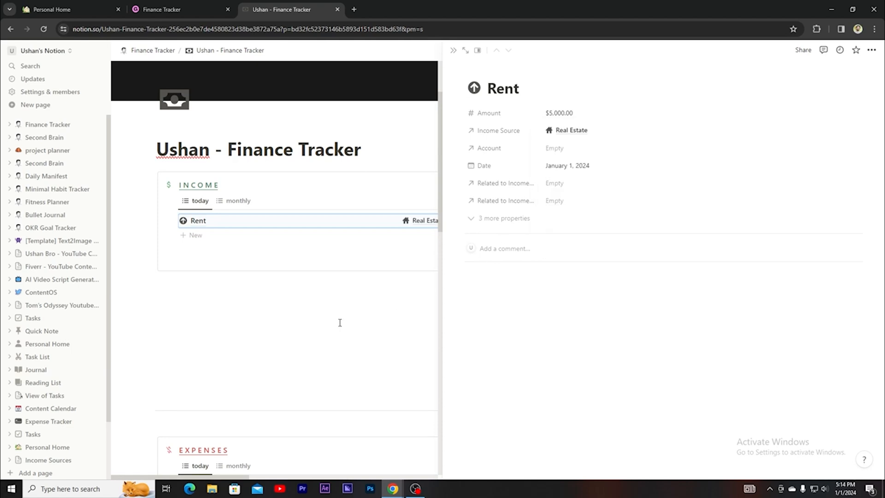
click(554, 148)
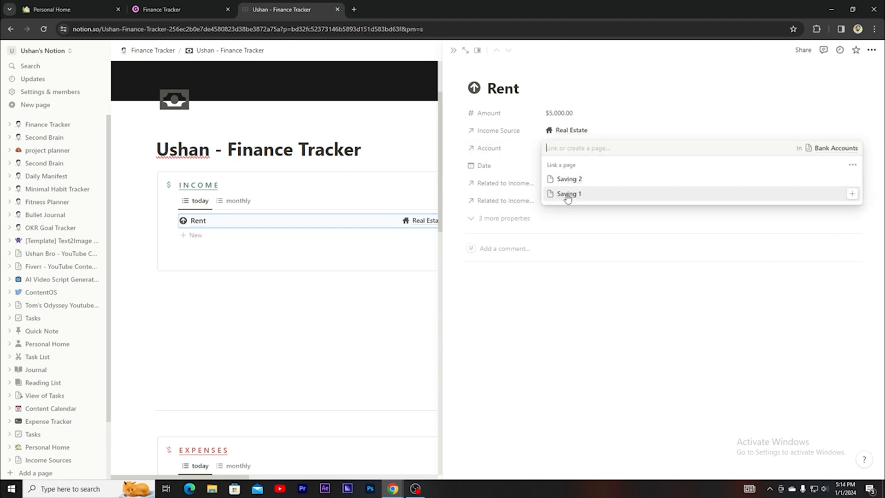
click(568, 194)
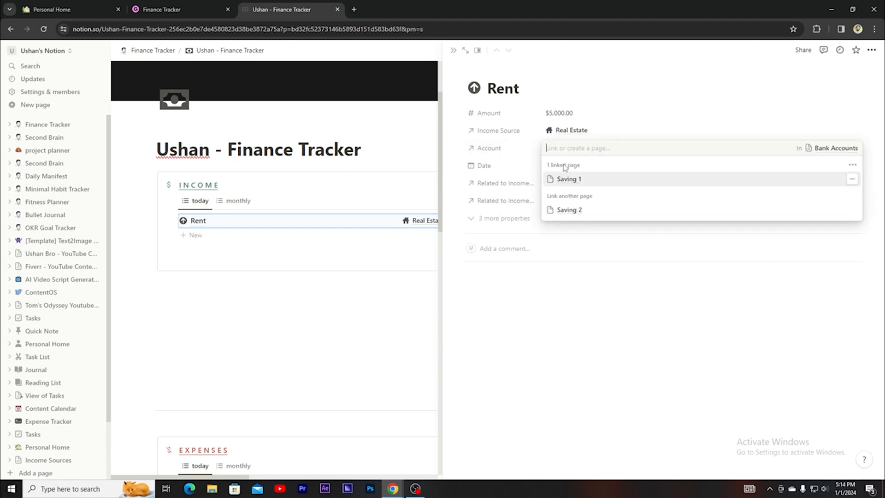
click(499, 307)
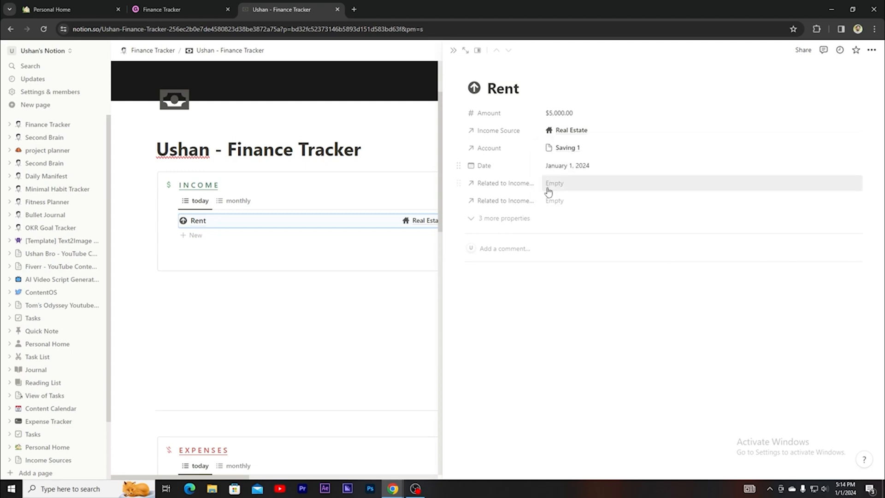
click(572, 171)
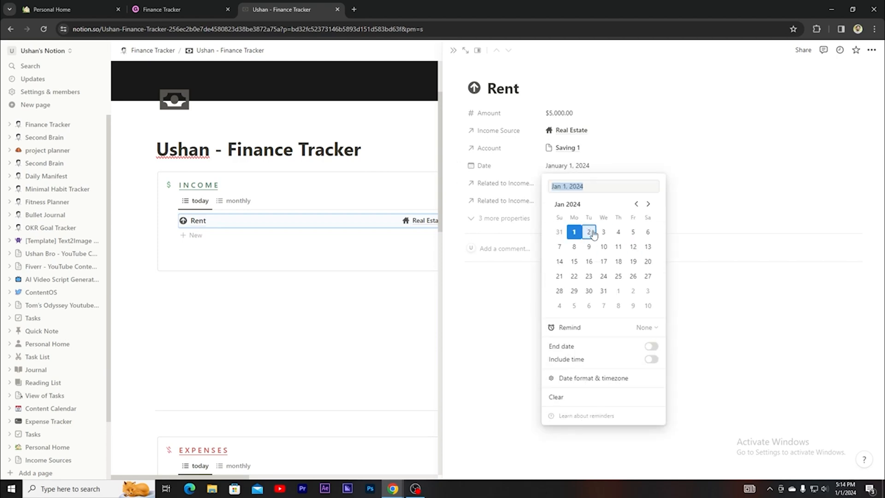
click(476, 313)
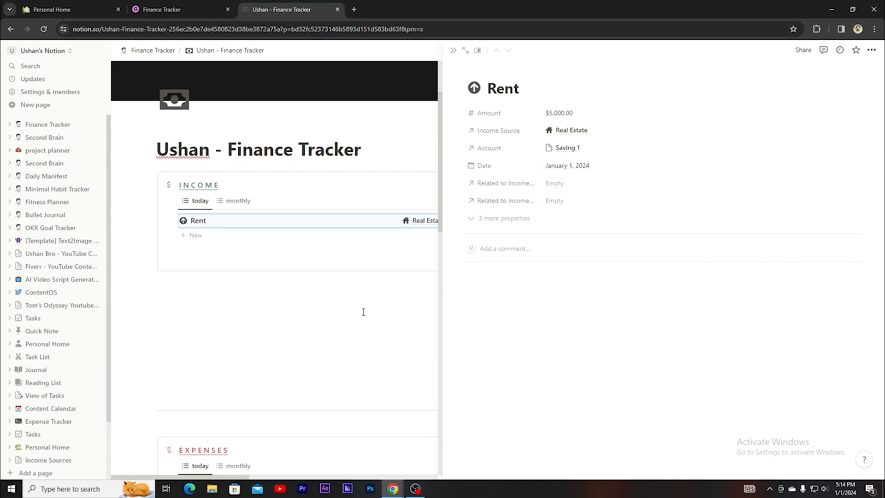
click(453, 50)
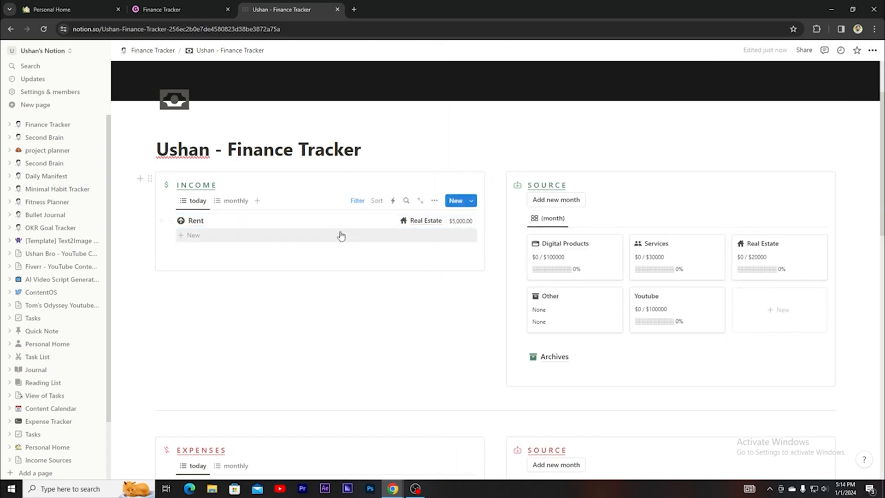
Step: Review the account balances against the Rent entry, along with the income sources and the expenses section
scroll(306, 281, down, 8)
scroll(309, 286, down, 2)
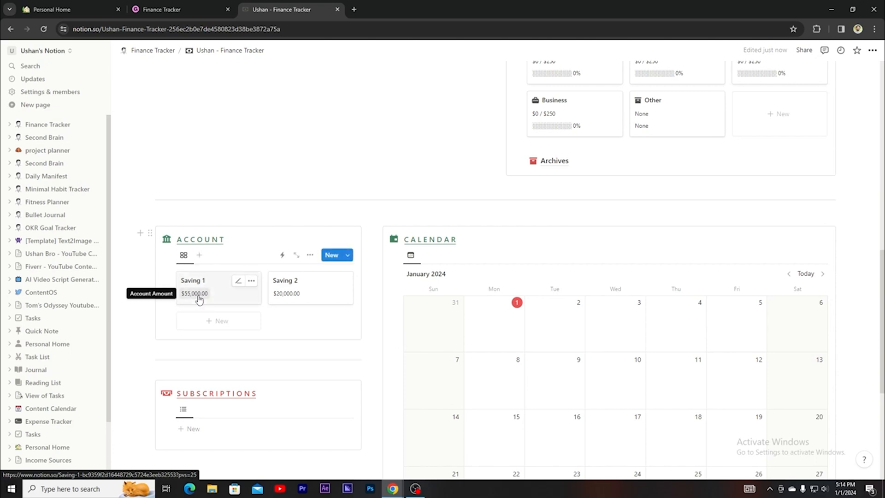
scroll(212, 295, up, 8)
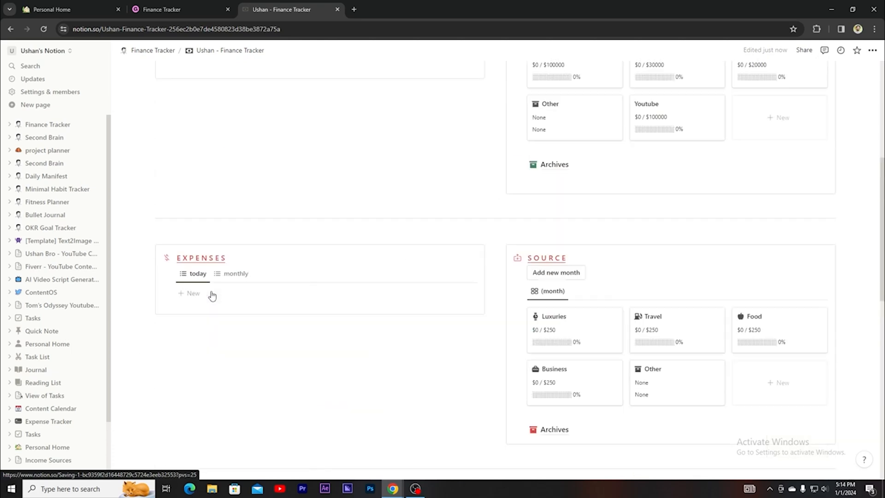
scroll(212, 295, down, 5)
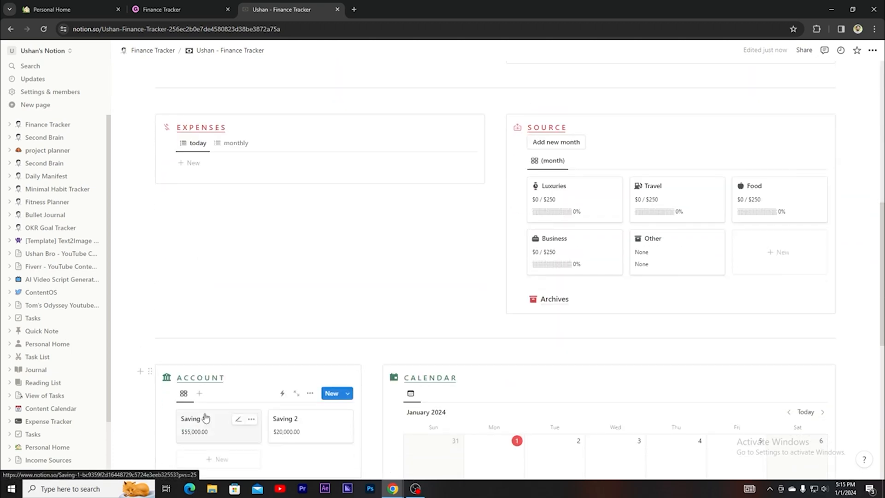
scroll(235, 379, up, 7)
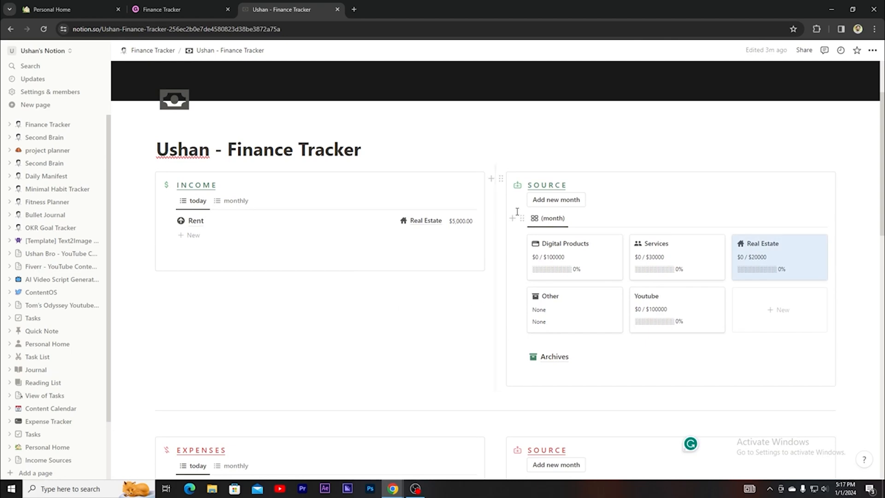
scroll(326, 321, down, 3)
scroll(230, 364, down, 2)
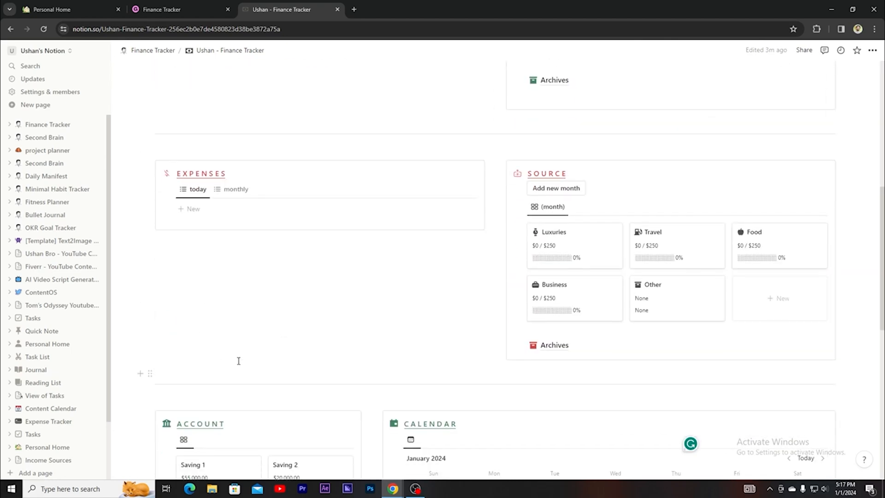
Step: Link the Rent entry as related income in the Real Estate income source and close the source page
scroll(436, 282, up, 5)
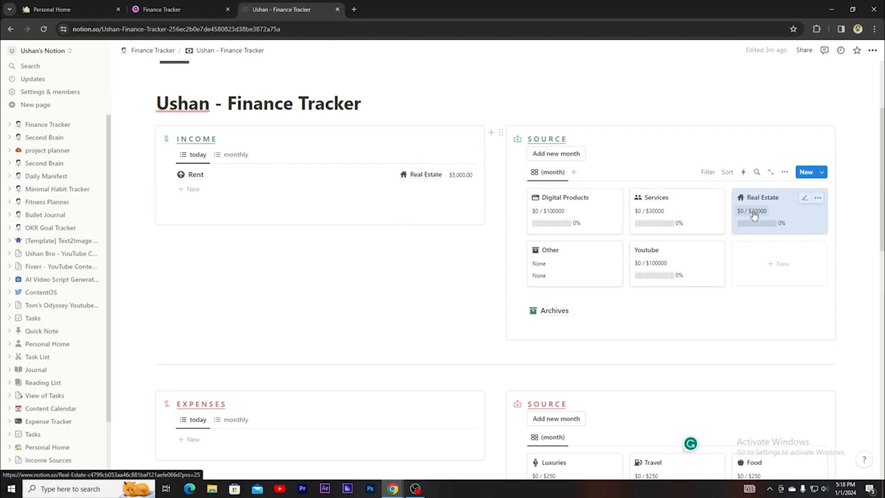
click(787, 211)
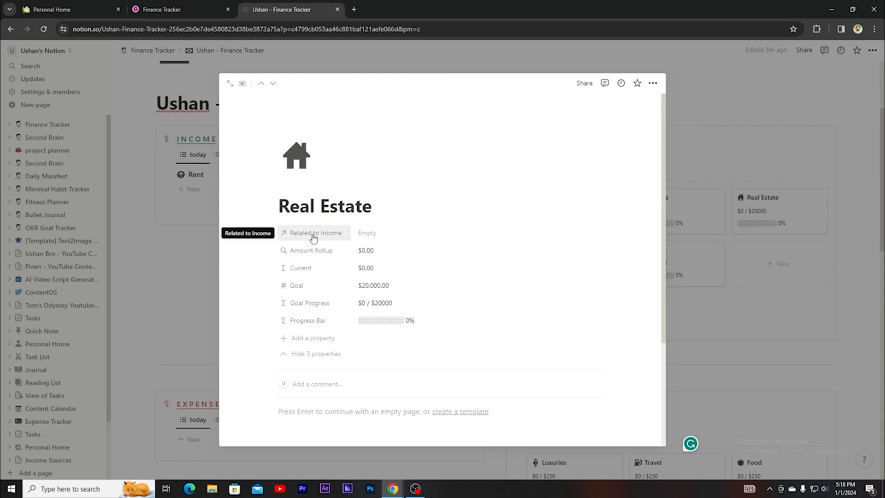
click(369, 238)
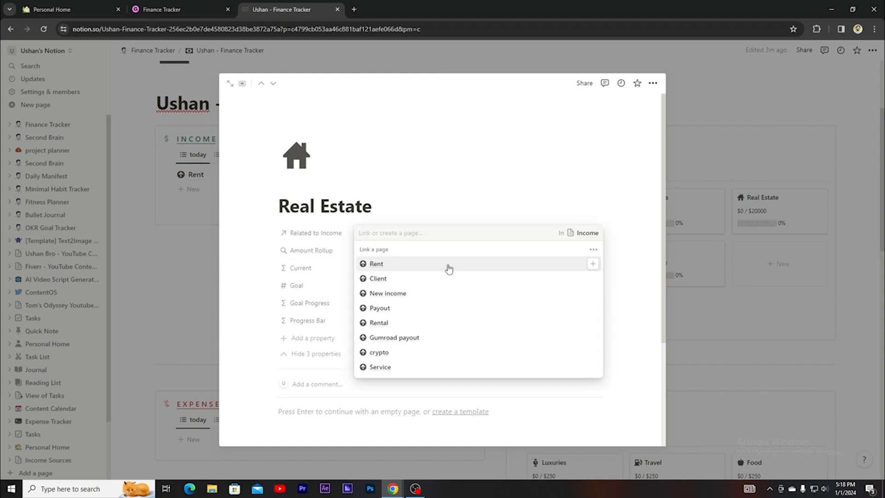
click(490, 269)
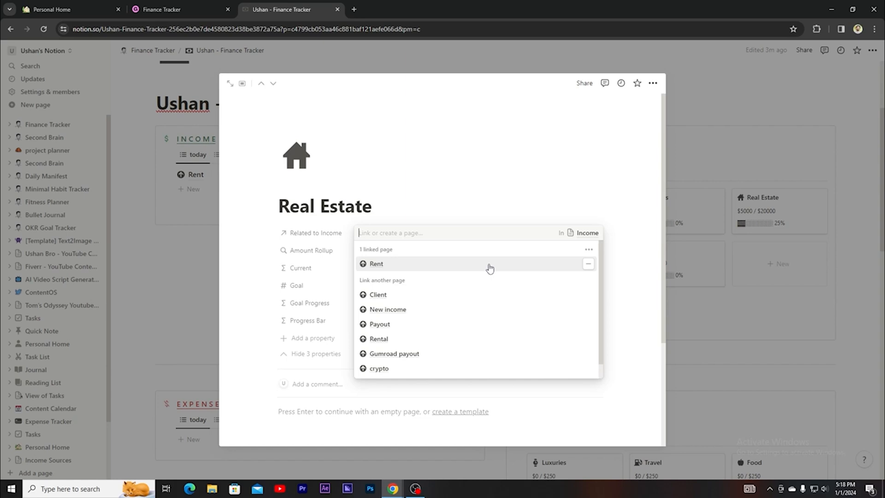
click(699, 96)
click(698, 95)
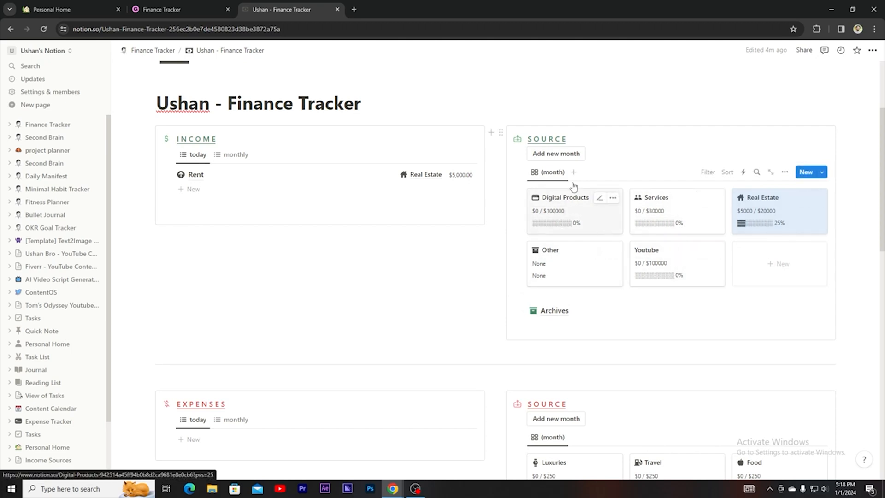
Step: Set the budget of the Travel expense source to 30000
scroll(311, 246, down, 1)
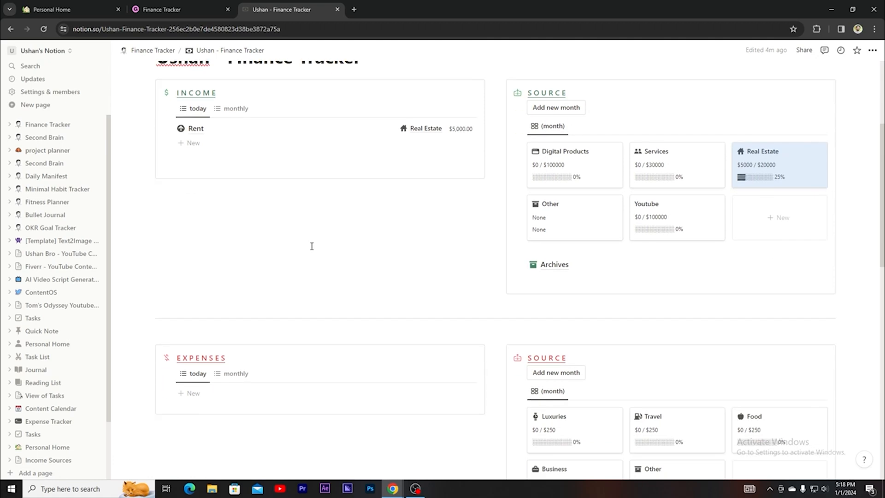
scroll(312, 247, down, 1)
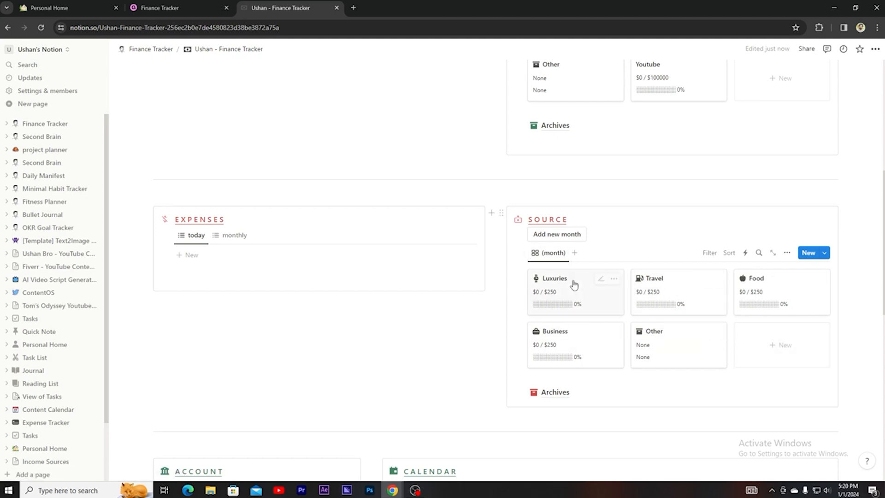
click(674, 287)
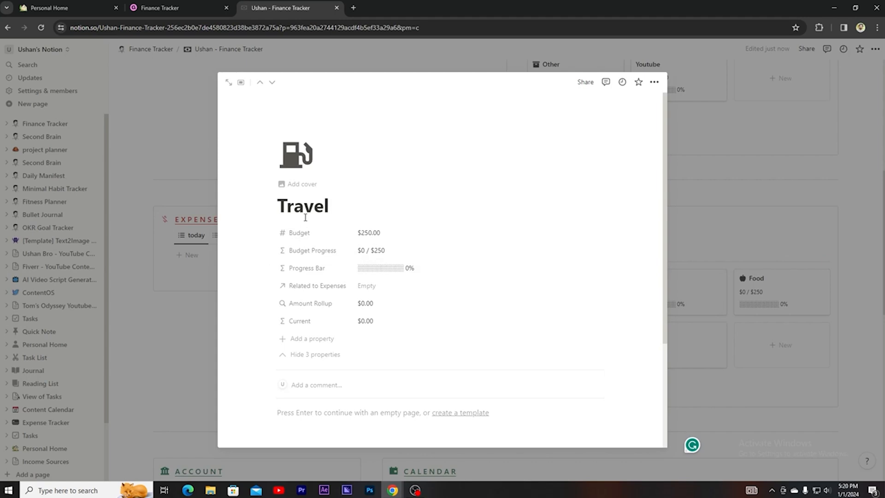
click(389, 234)
drag(390, 233, 322, 237)
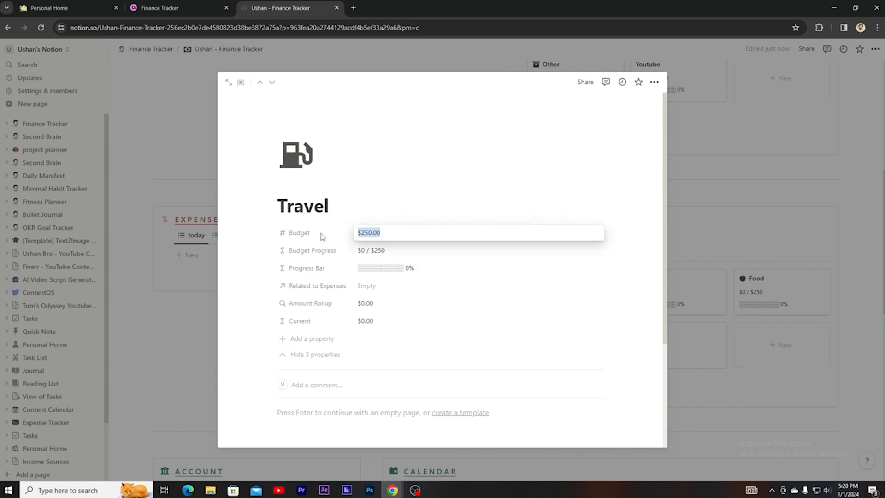
text(30000)
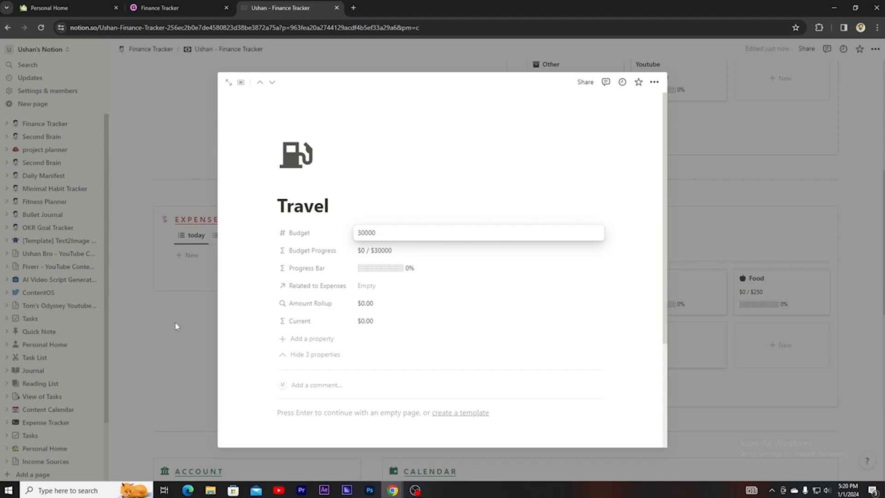
click(175, 321)
click(178, 323)
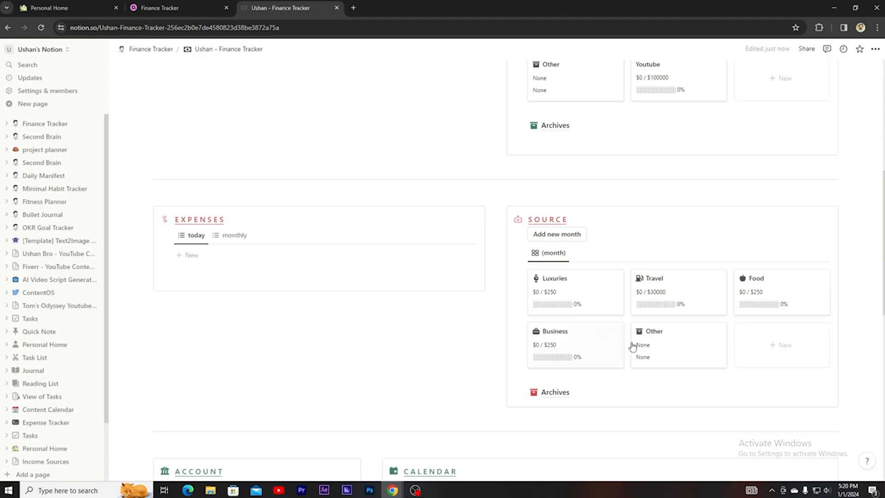
Step: Add a new entry to today's Expenses list and name it "car"
click(190, 260)
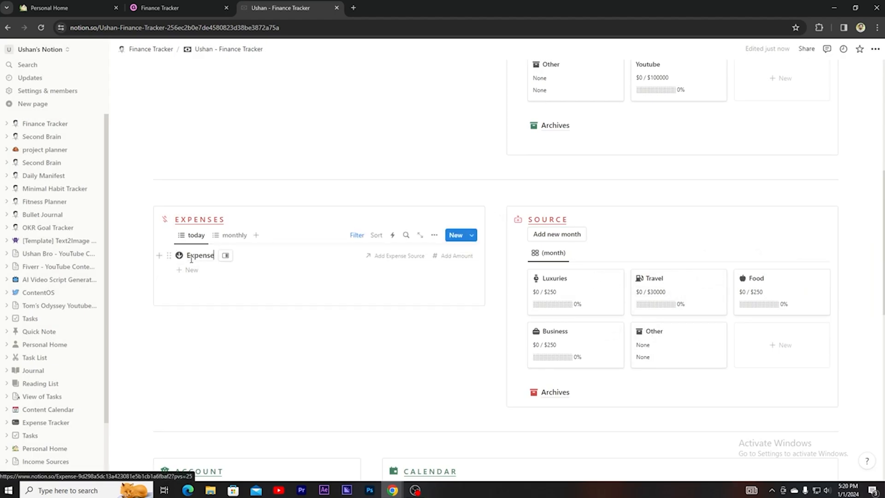
double_click(213, 255)
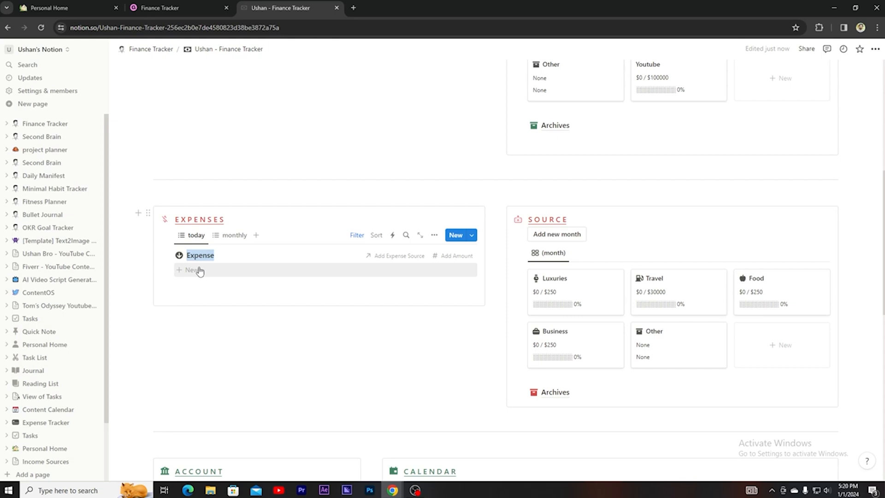
text(car)
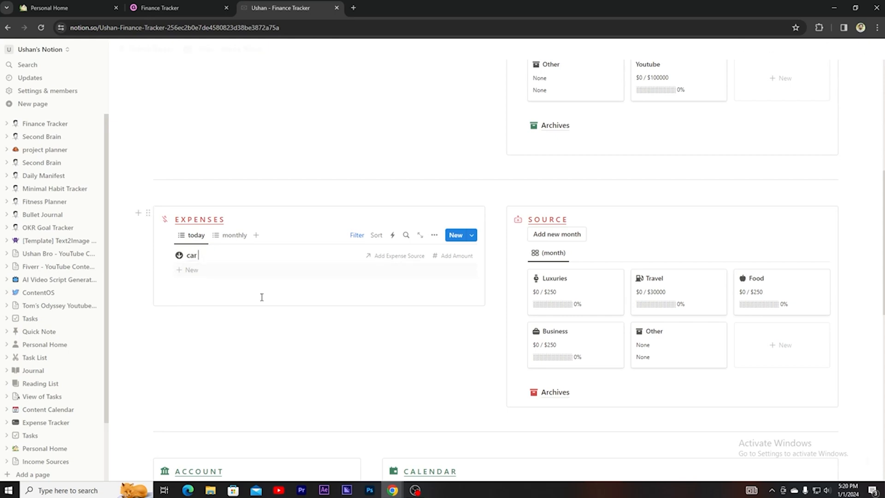
click(286, 335)
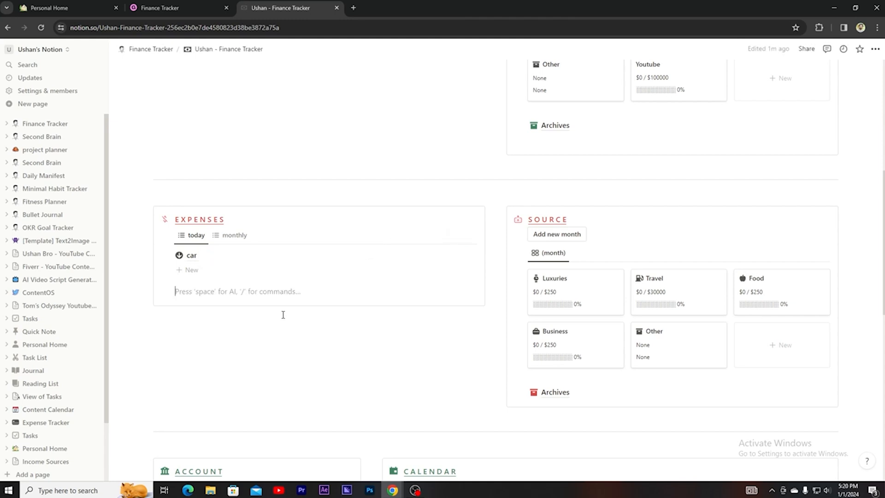
Step: Open the car expense entry and set its amount to 10000
click(297, 258)
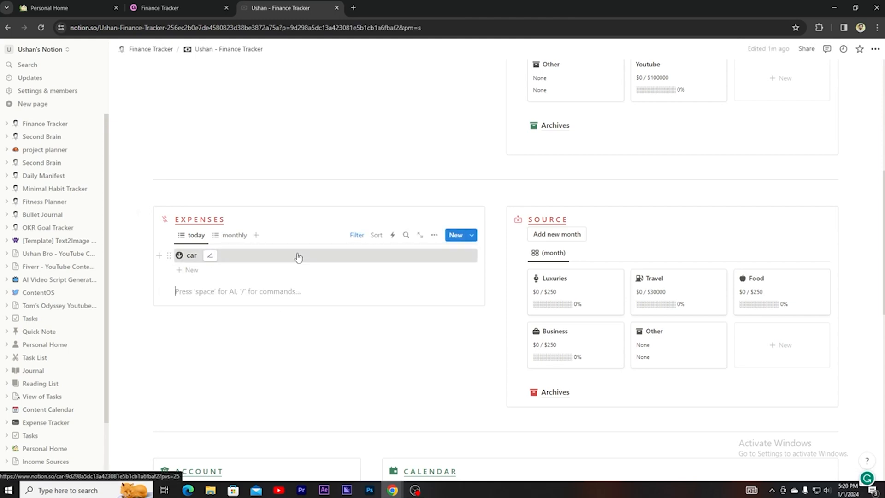
click(558, 113)
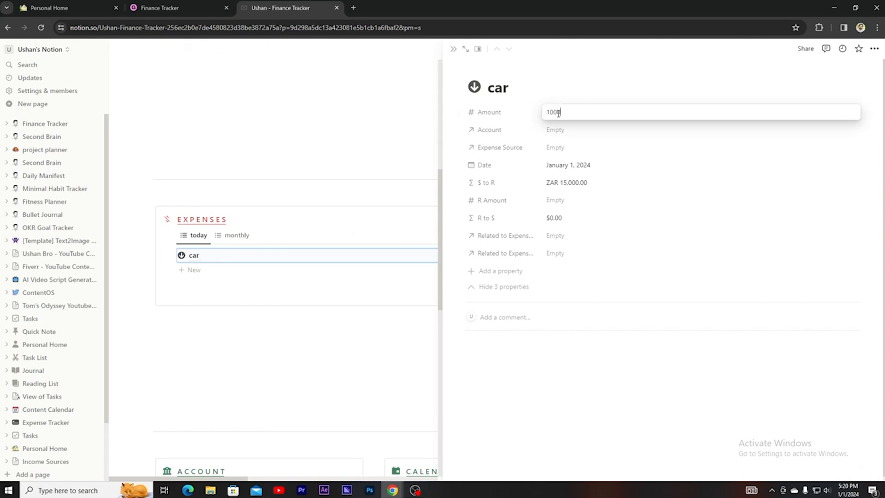
text(10000)
click(354, 351)
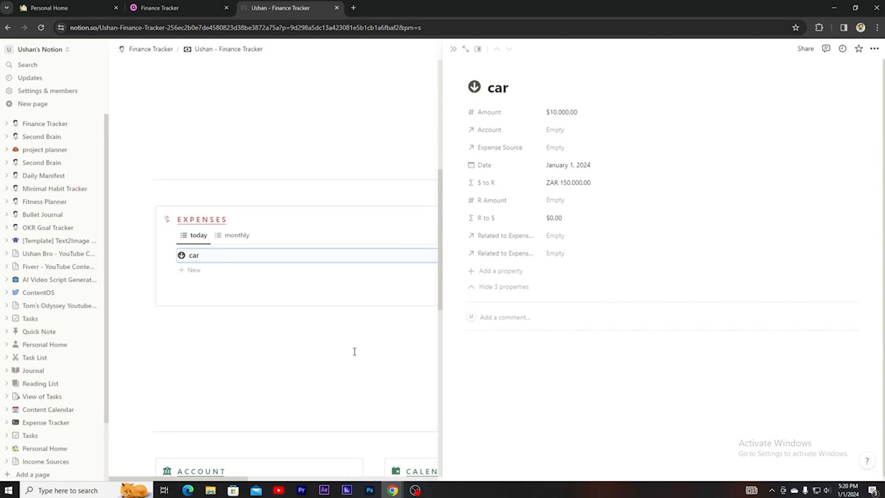
Step: Link the car expense to the Saving 2 account and the Travel expense source
click(556, 130)
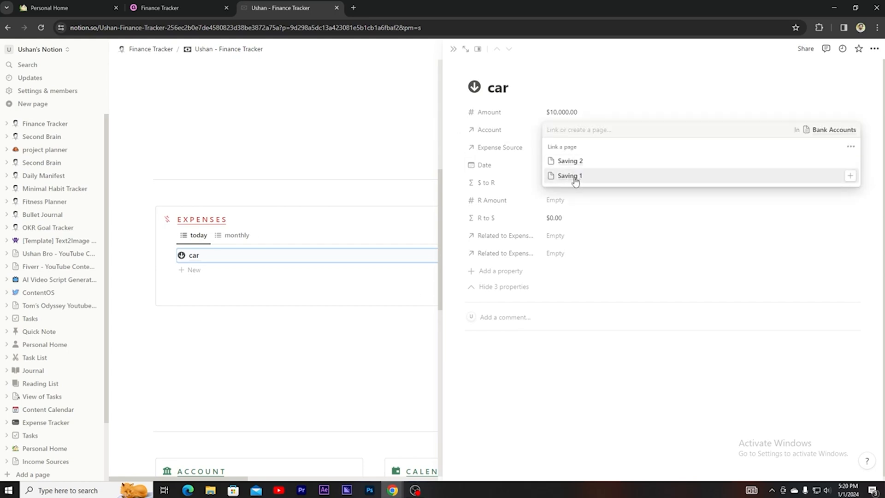
click(574, 161)
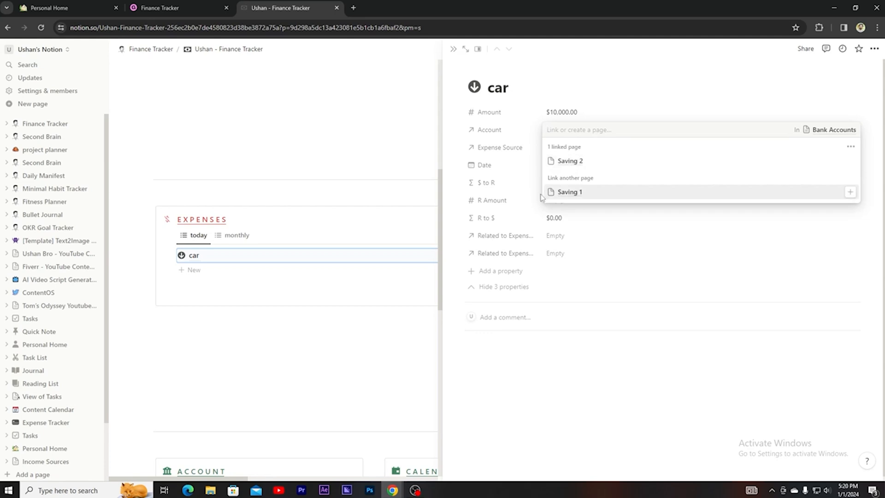
click(499, 376)
click(553, 148)
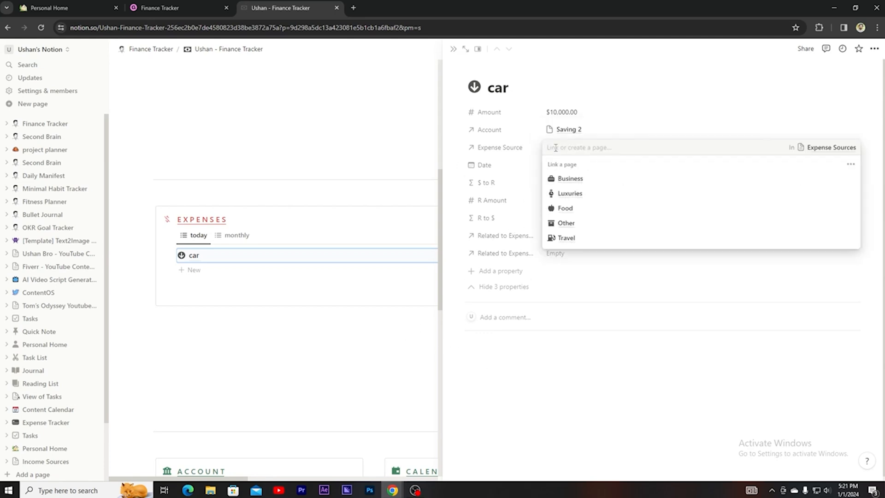
click(566, 238)
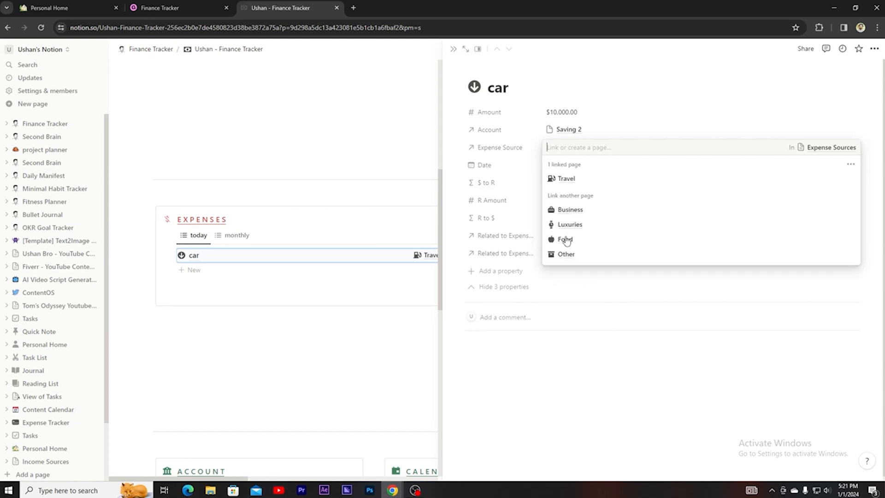
click(498, 341)
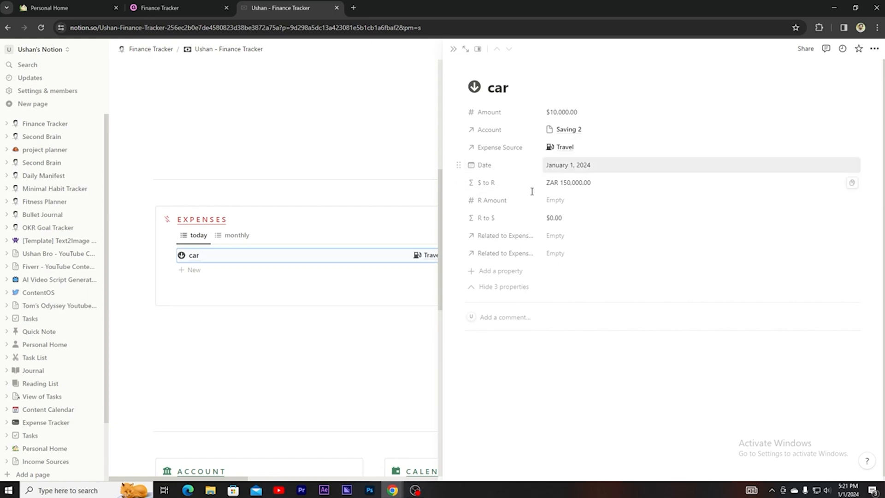
Step: Link the car expense in the Travel expense source's Related to Expenses property
click(317, 374)
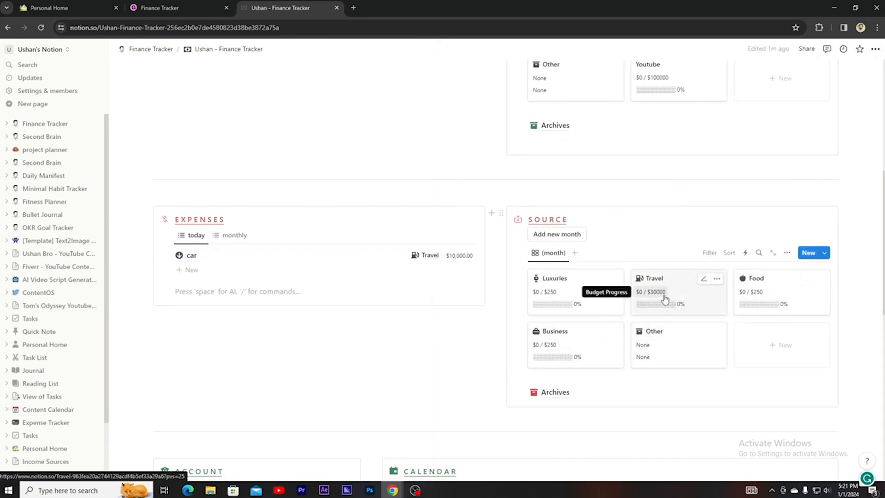
click(688, 294)
click(367, 285)
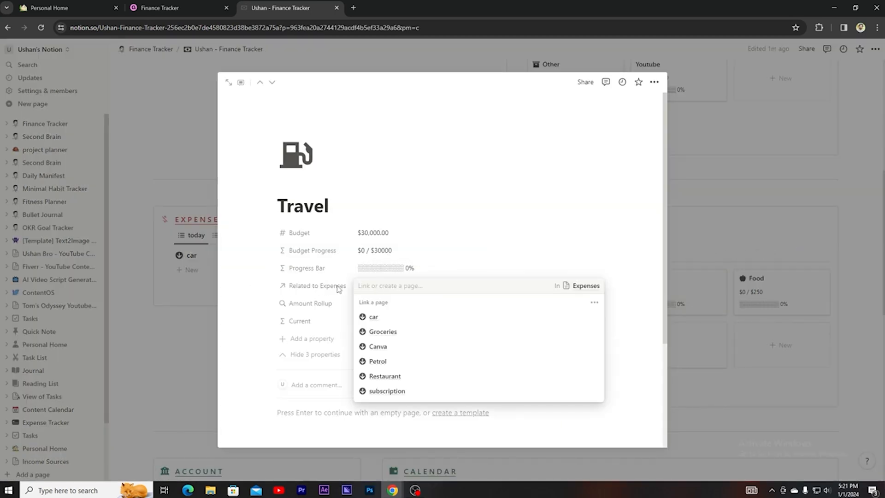
click(389, 318)
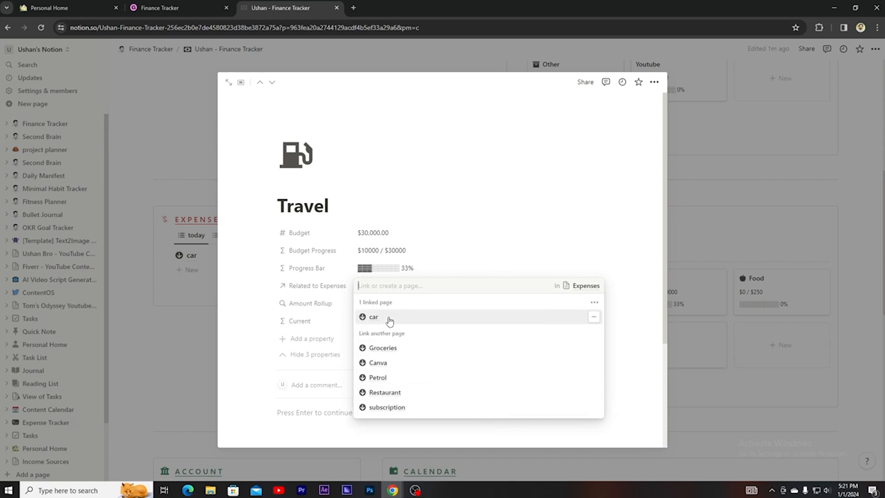
click(199, 337)
click(200, 337)
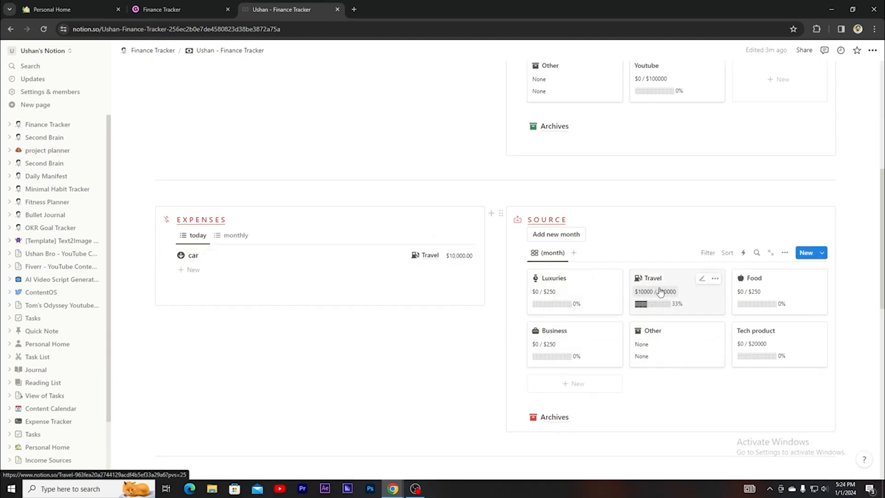
Step: Examine the Travel budget progress and the Saving 2 account's linked expense and amounts, plus the income and expense sections
scroll(650, 304, down, 3)
scroll(407, 292, down, 2)
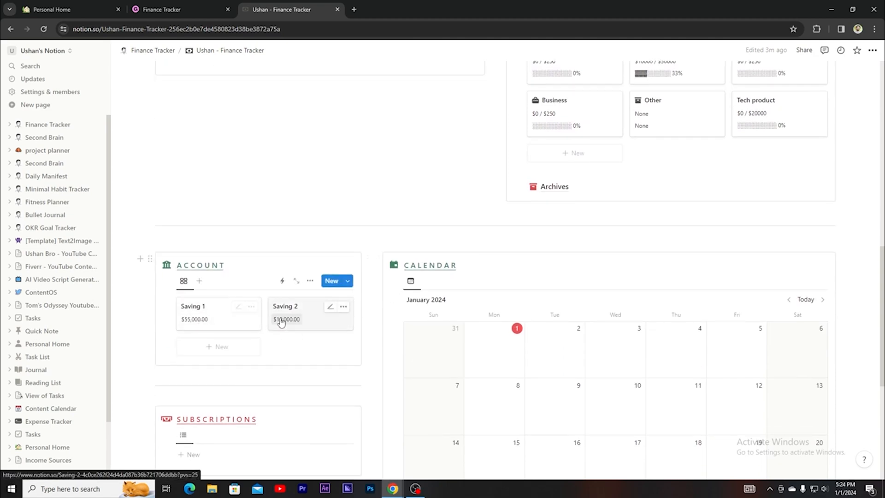
scroll(287, 314, up, 4)
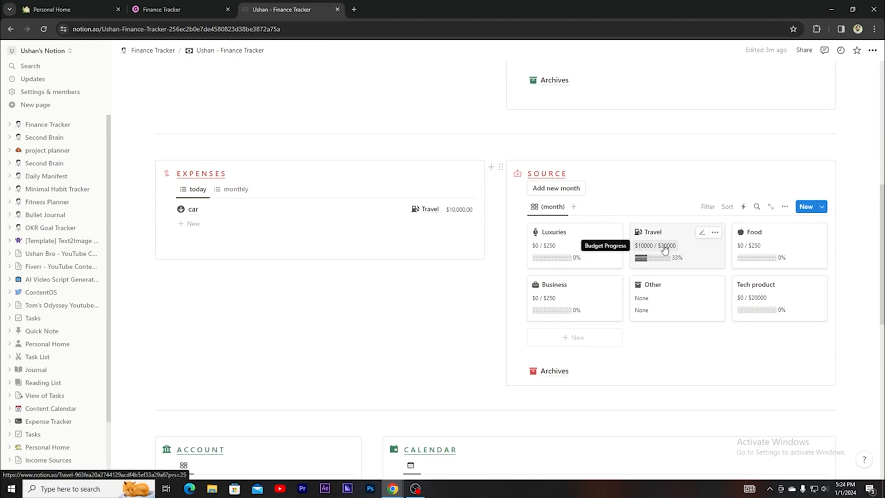
scroll(405, 292, down, 3)
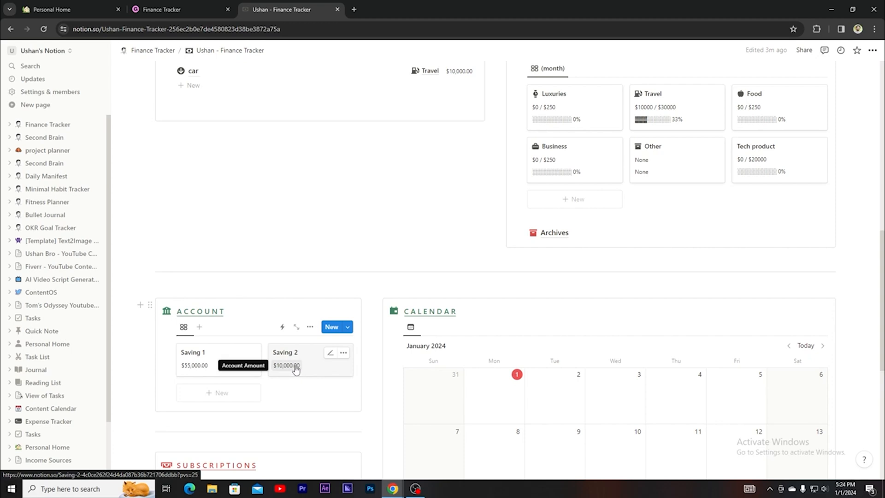
click(310, 372)
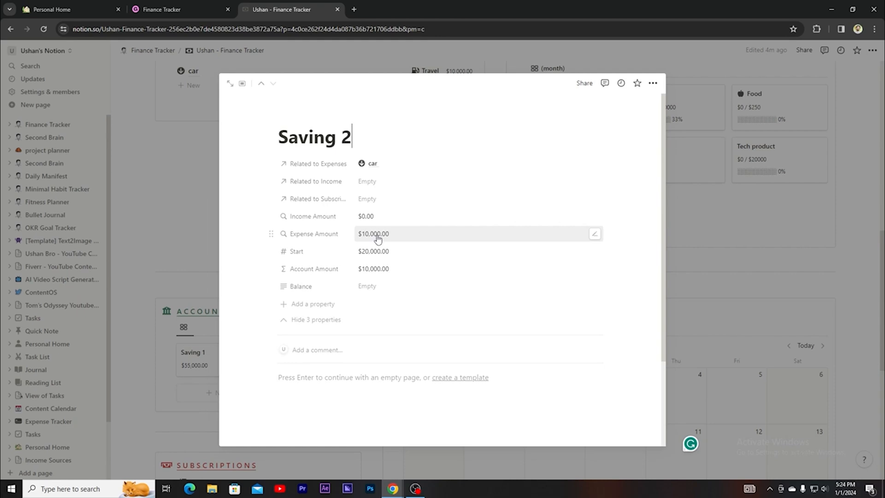
click(193, 199)
scroll(304, 239, up, 10)
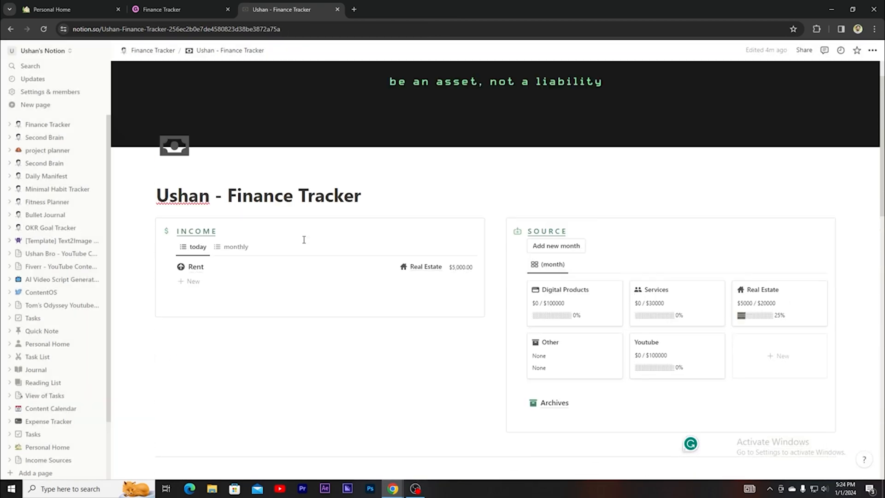
scroll(304, 240, down, 3)
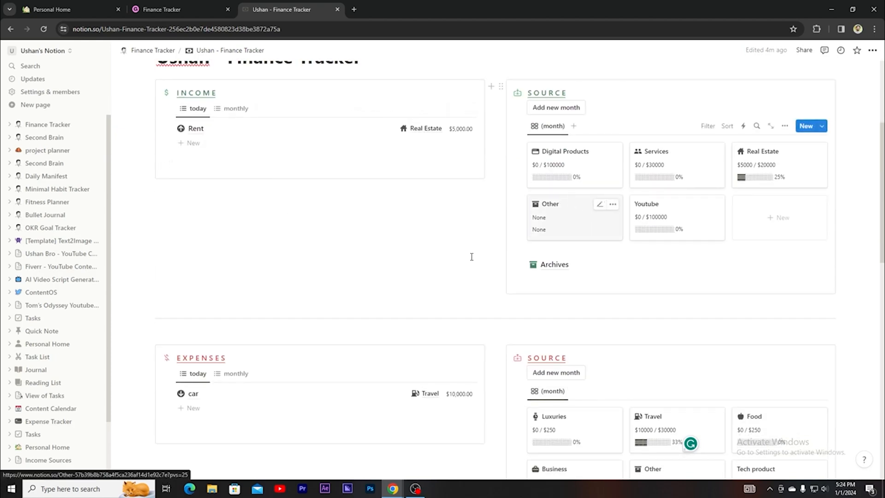
scroll(471, 257, down, 3)
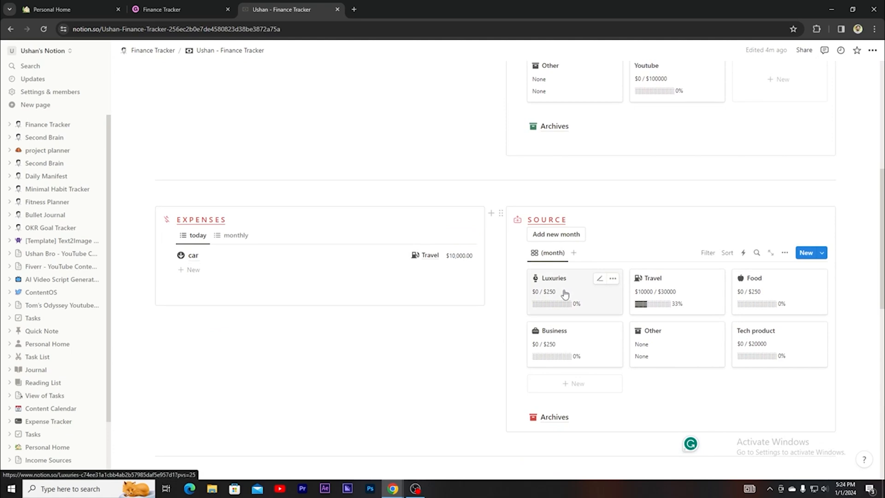
scroll(564, 294, down, 5)
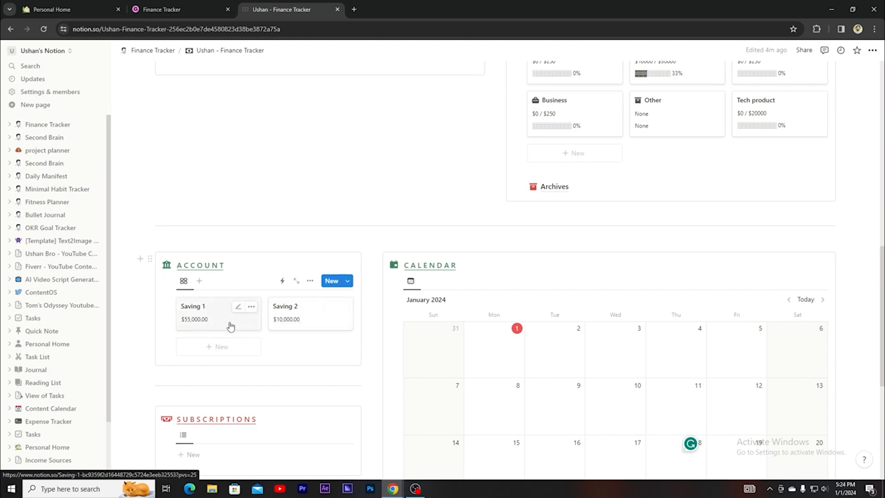
Step: Add a new entry to the Subscriptions list and name it "canva"
scroll(346, 256, down, 2)
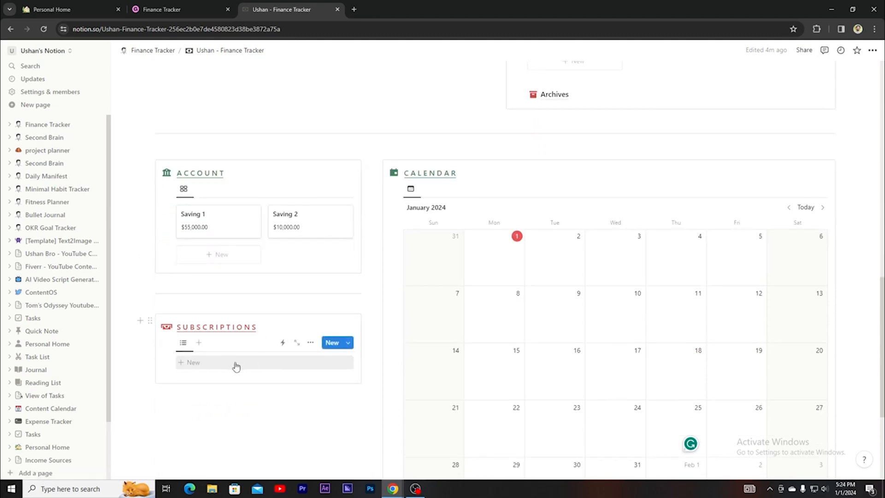
click(236, 366)
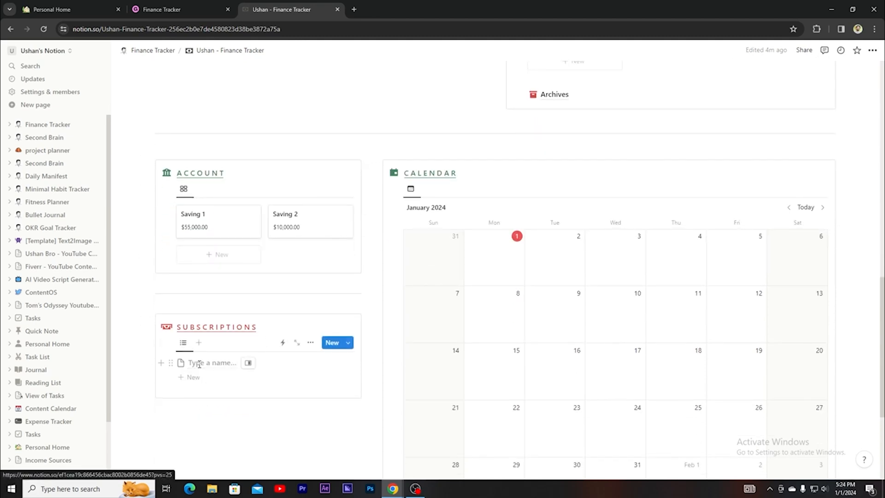
text(canva)
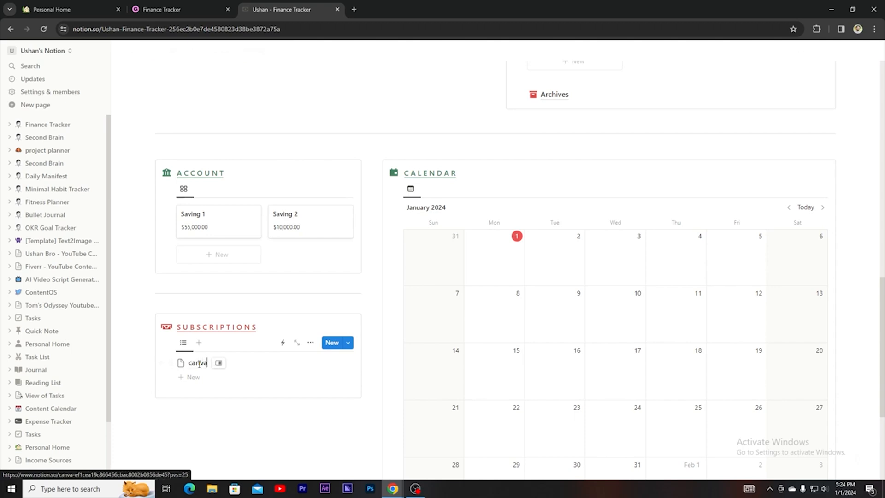
click(253, 417)
Step: Open the canva subscription and set its amount to 500
click(254, 368)
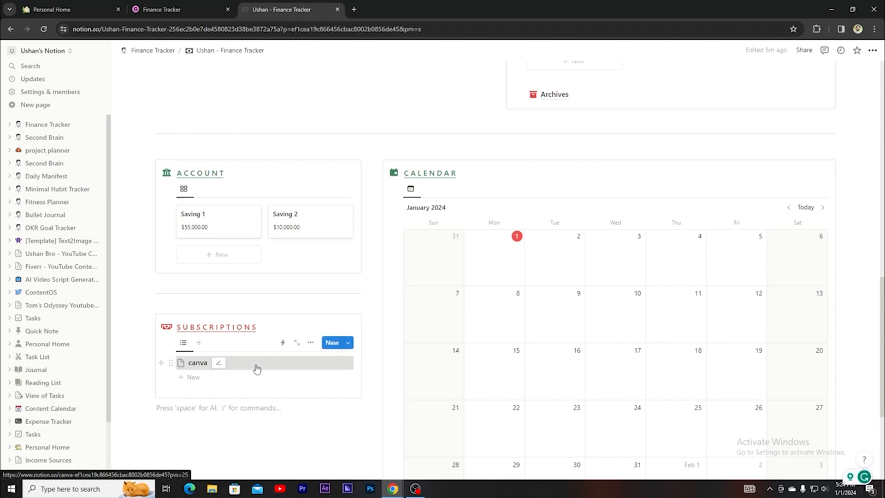
click(556, 112)
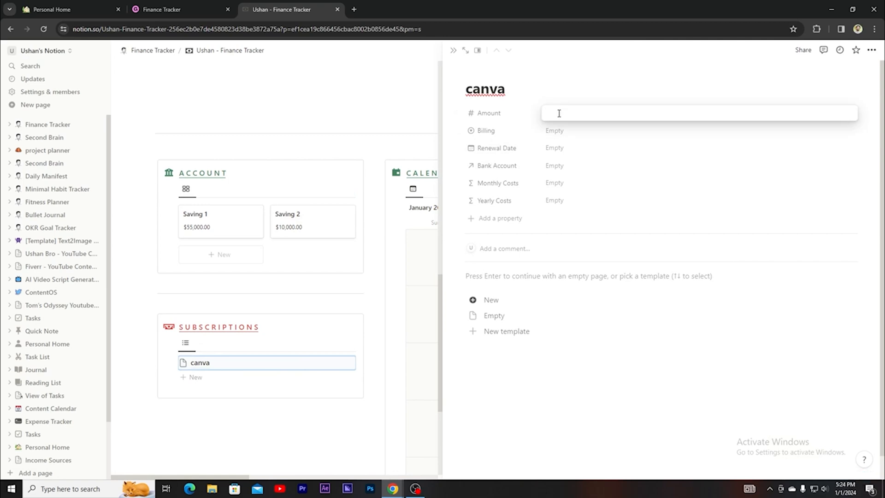
text(5000)
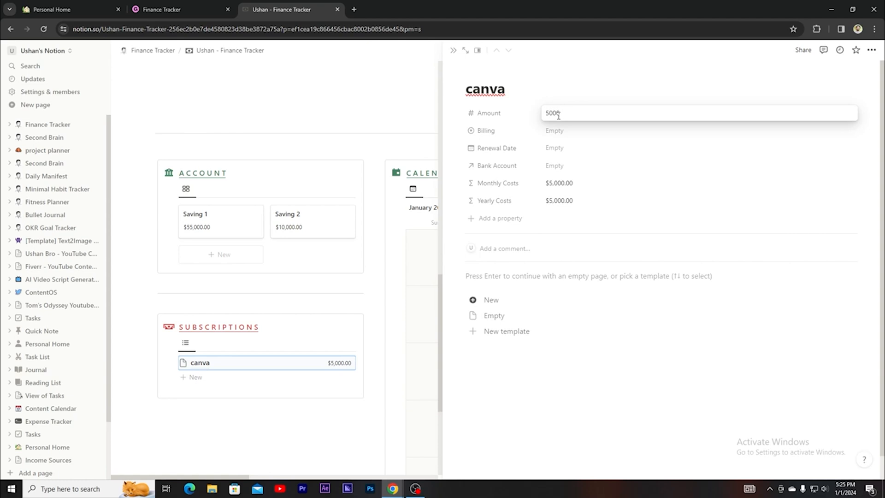
key(BackSpace)
key(Return)
Step: Set the canva subscription's billing to Yearly and its renewal date to January 10, 2024
click(555, 131)
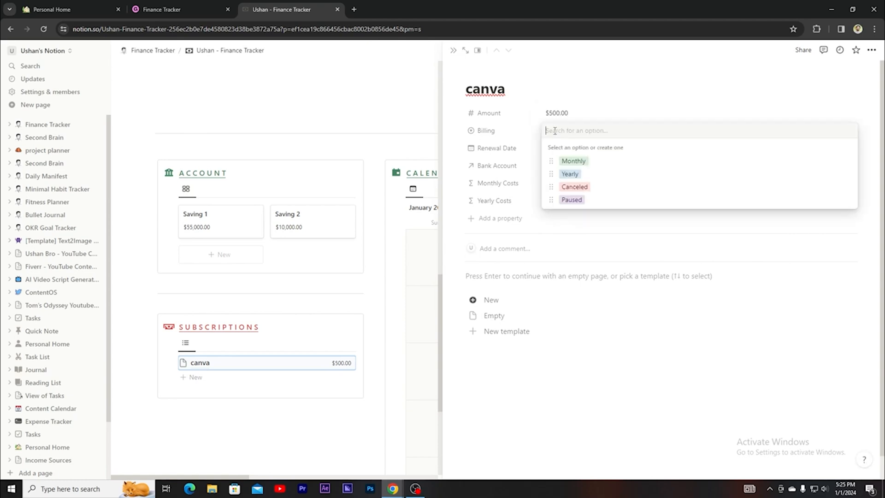
click(568, 173)
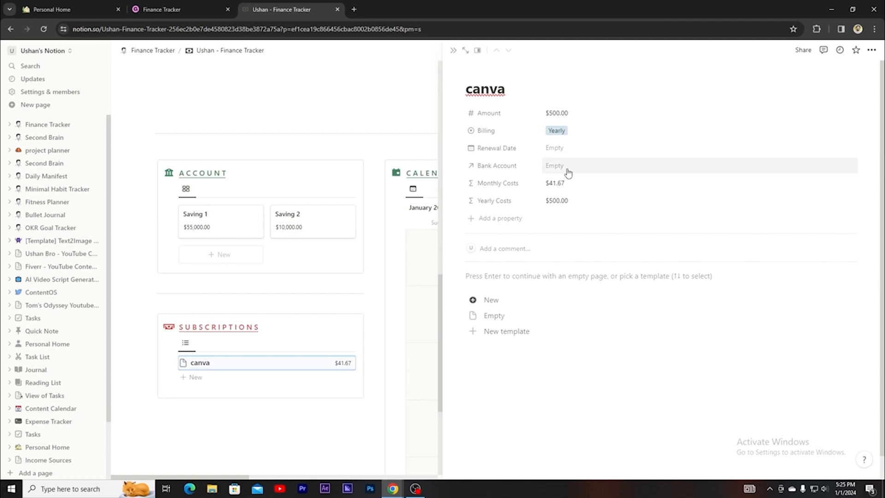
click(555, 148)
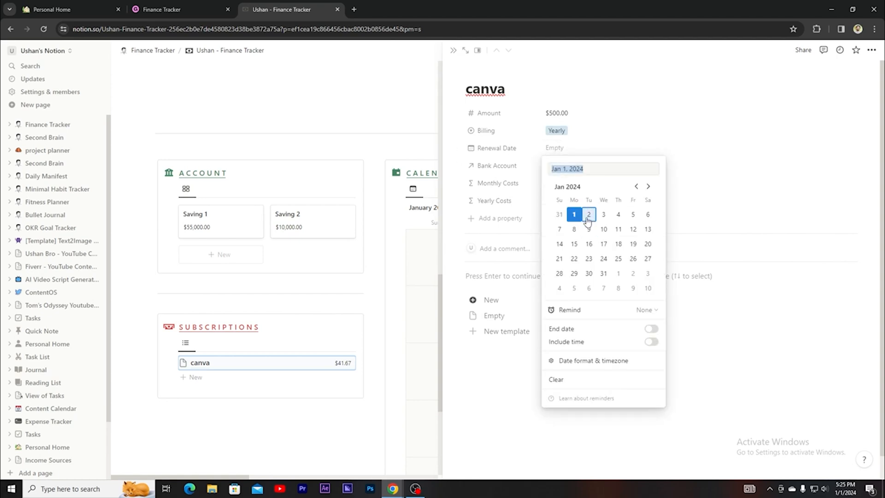
click(604, 230)
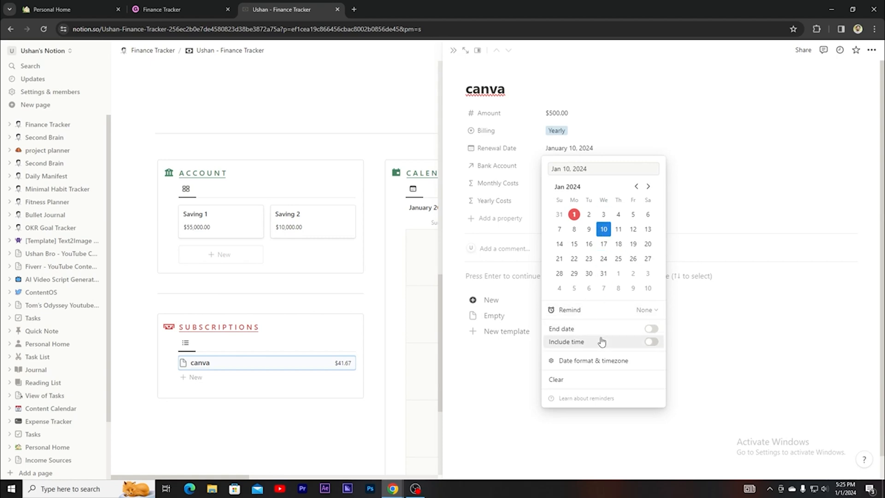
click(494, 381)
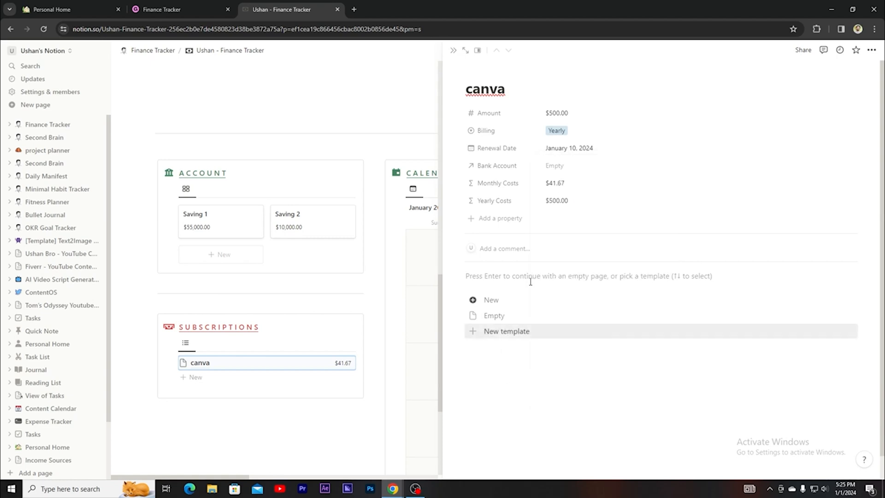
Step: Link the canva subscription to the Saving 1 bank account and close its page
click(559, 170)
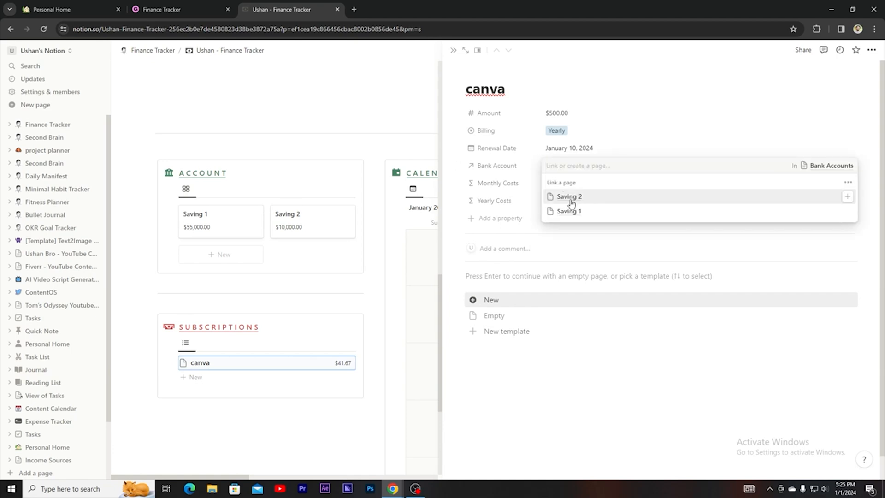
click(571, 211)
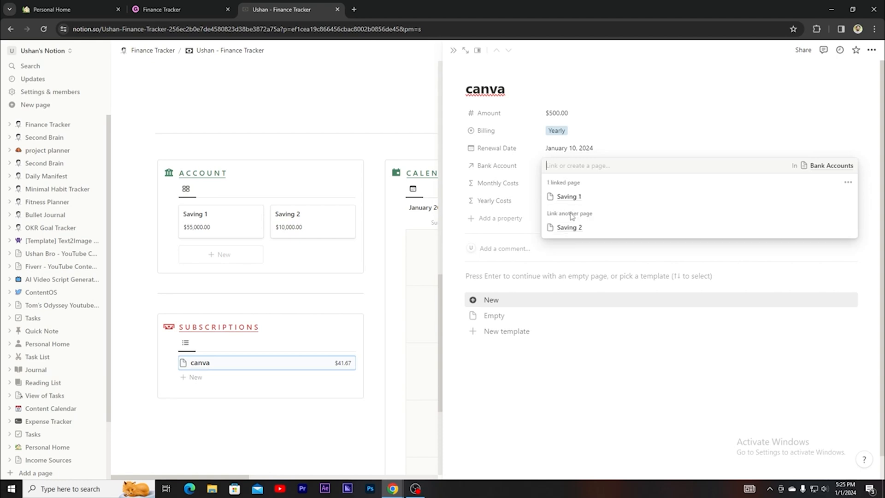
click(560, 368)
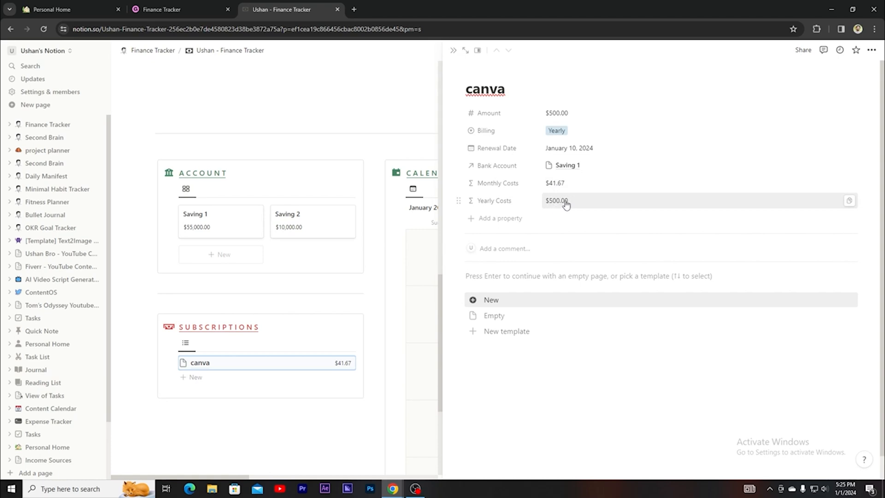
click(320, 418)
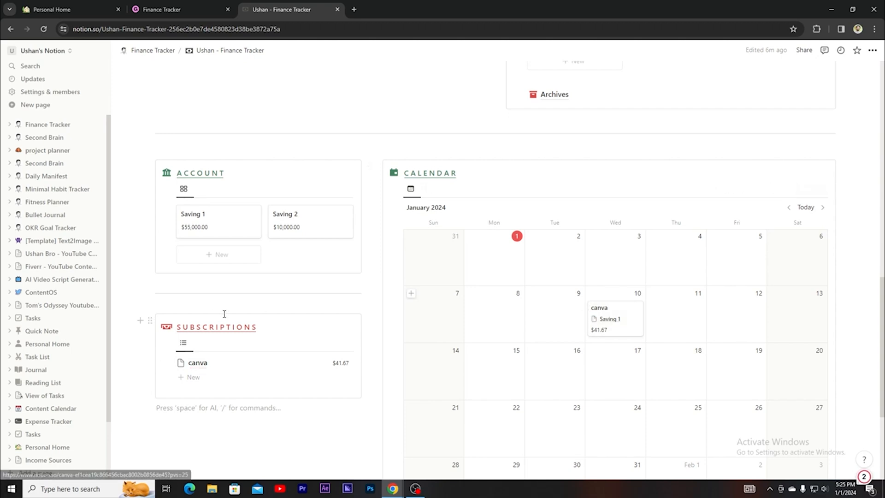
Step: Review the whole tracker page, including income, expenses, both source sections, accounts, subscriptions and the calendar
scroll(323, 332, down, 2)
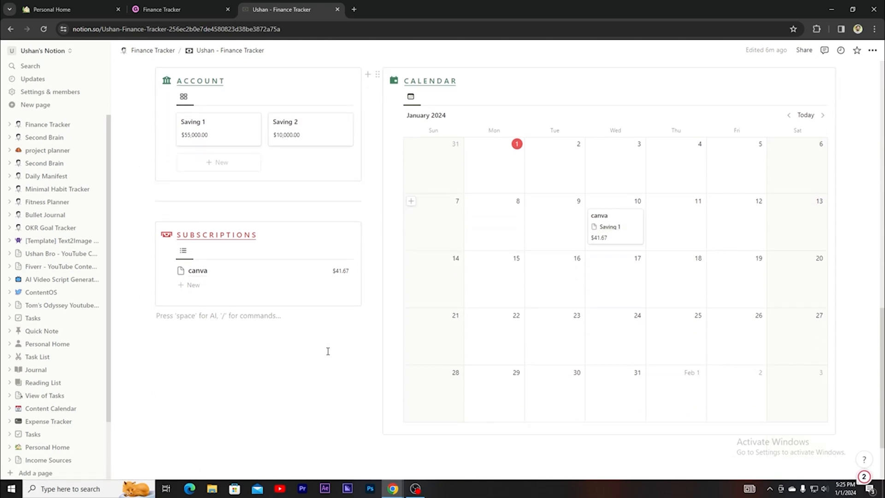
scroll(328, 352, up, 8)
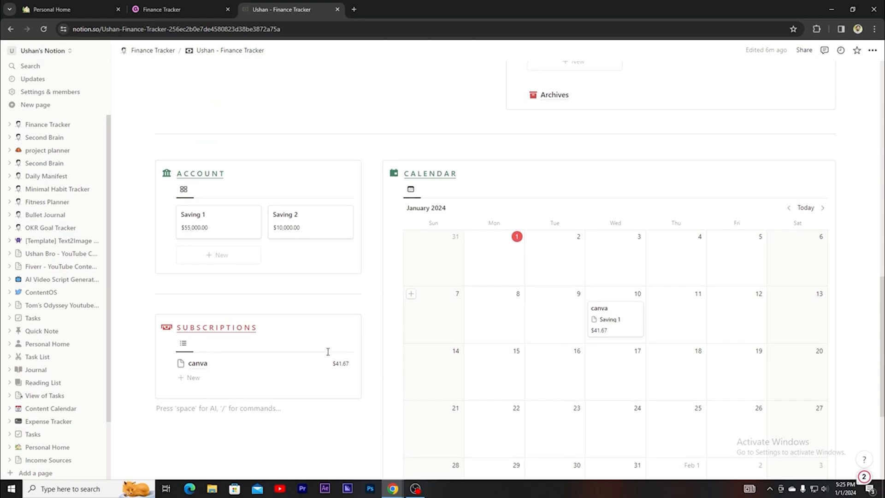
scroll(327, 351, down, 3)
scroll(328, 352, up, 10)
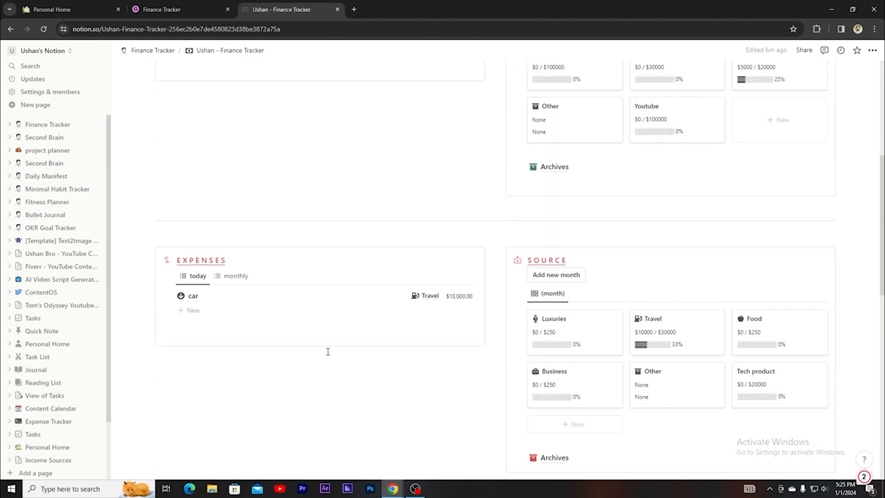
scroll(328, 352, down, 2)
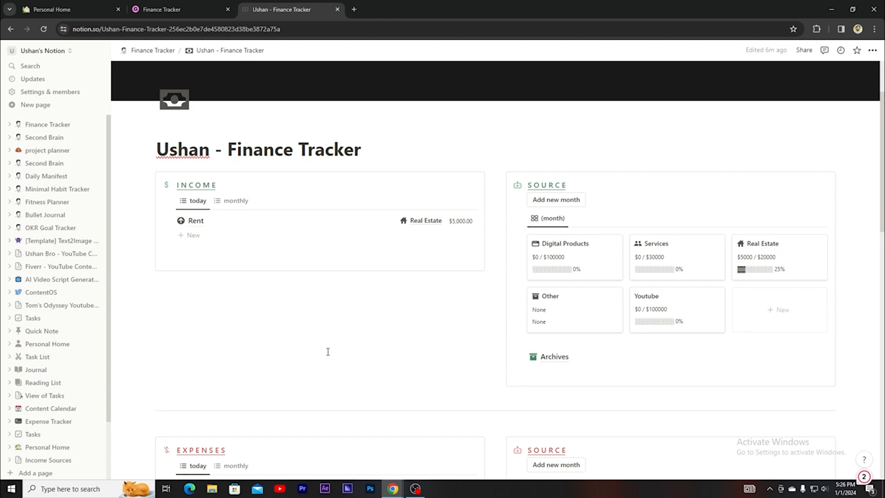
scroll(328, 352, down, 2)
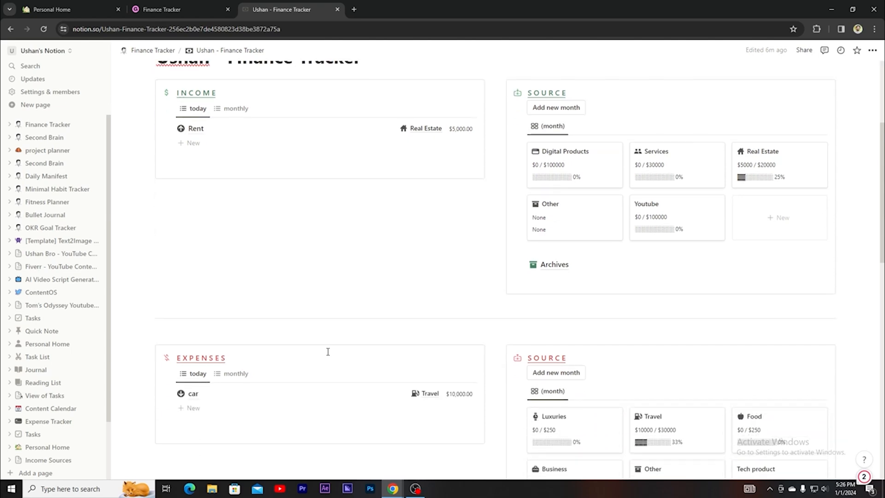
scroll(328, 351, down, 8)
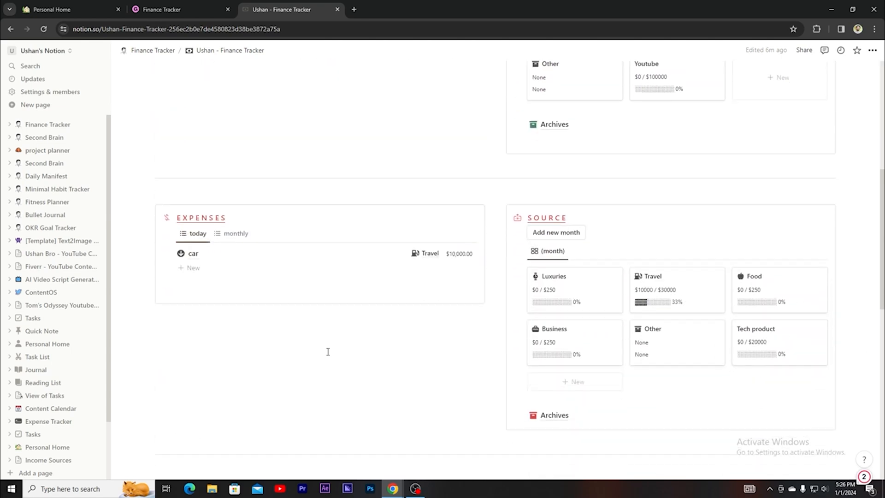
scroll(328, 352, down, 1)
scroll(328, 351, up, 10)
scroll(327, 352, up, 2)
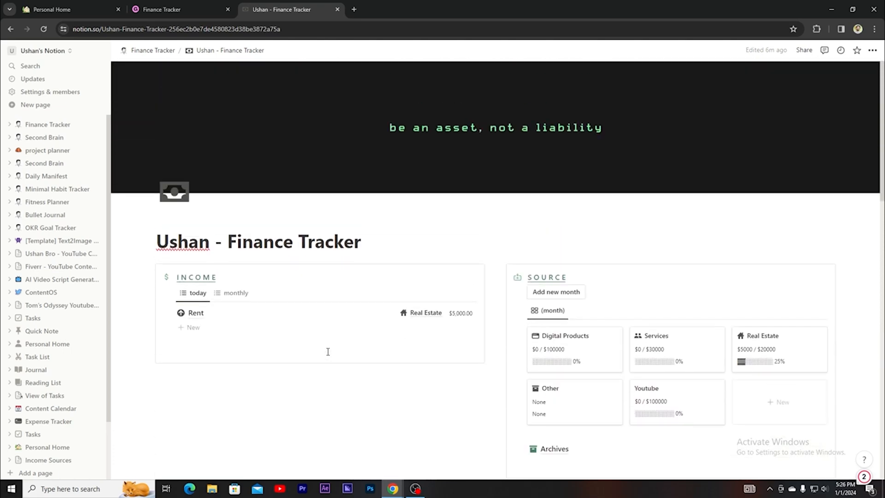
scroll(328, 352, down, 2)
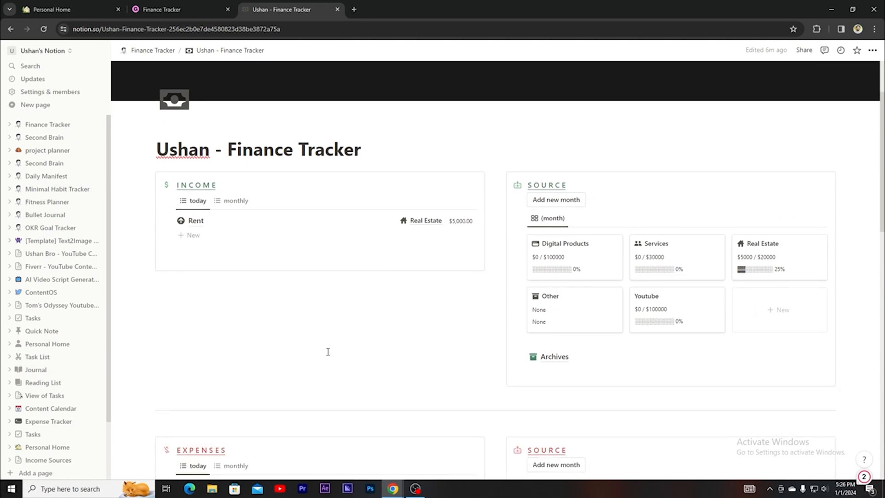
scroll(328, 352, down, 5)
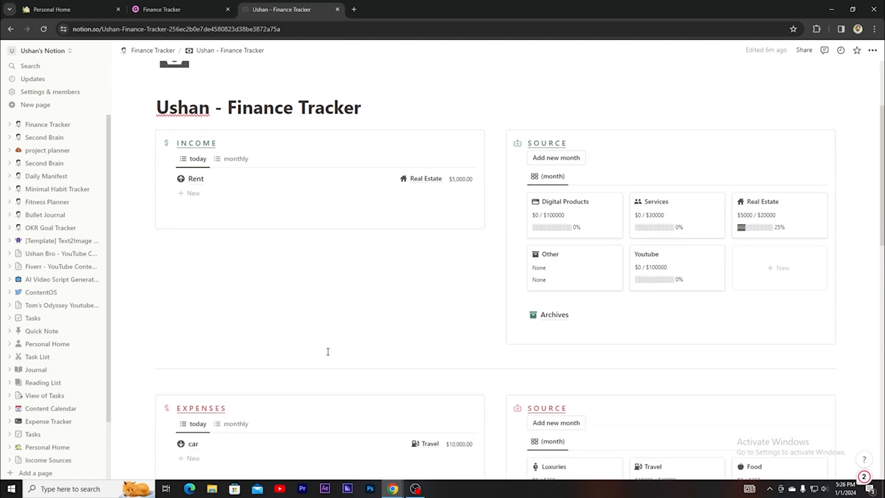
scroll(327, 352, down, 2)
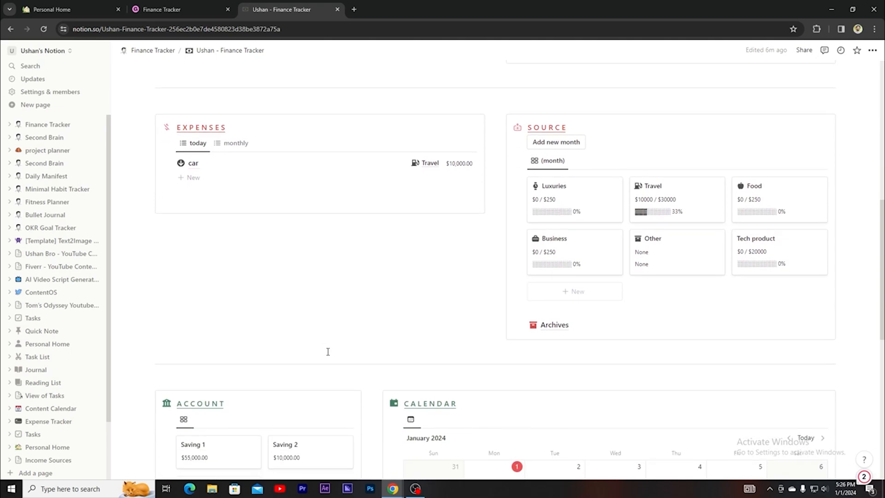
scroll(328, 351, down, 5)
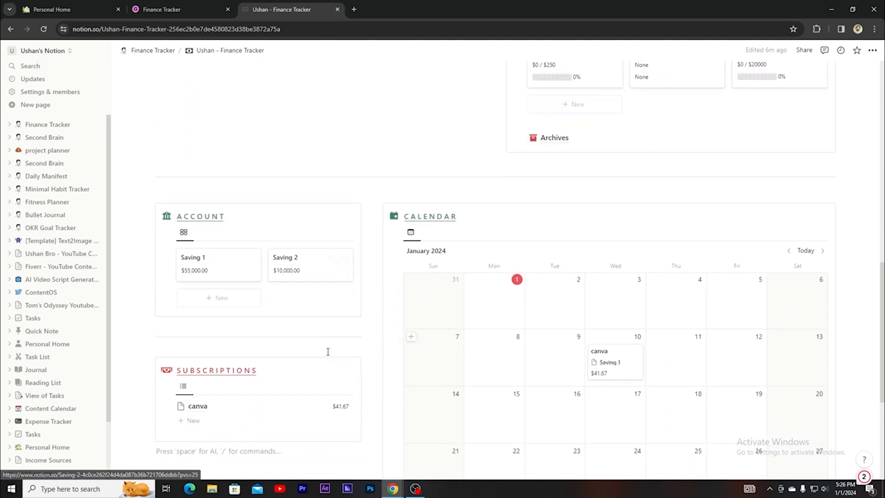
scroll(327, 352, up, 12)
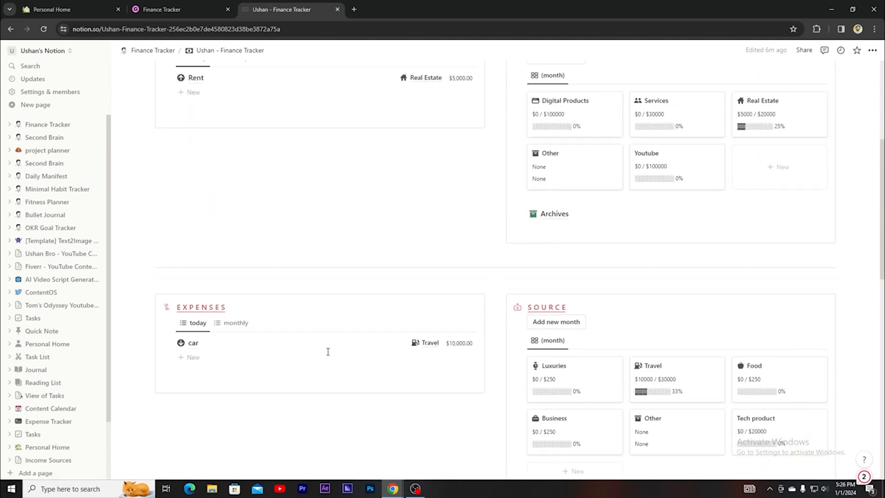